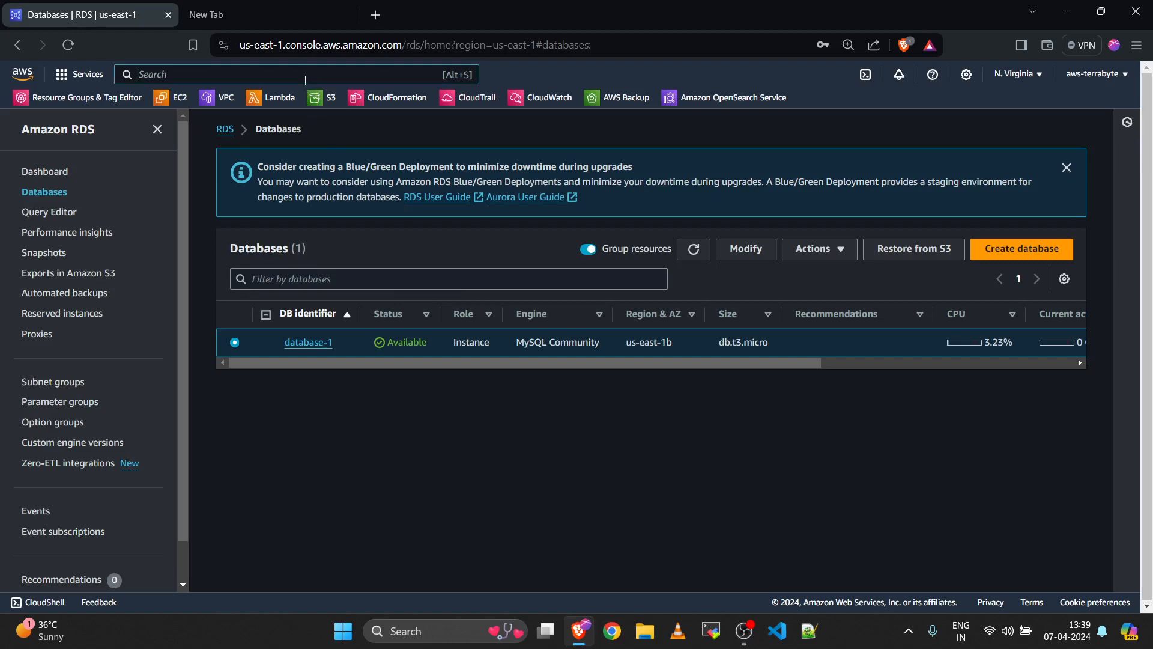
click(305, 76)
text(aws-PCA)
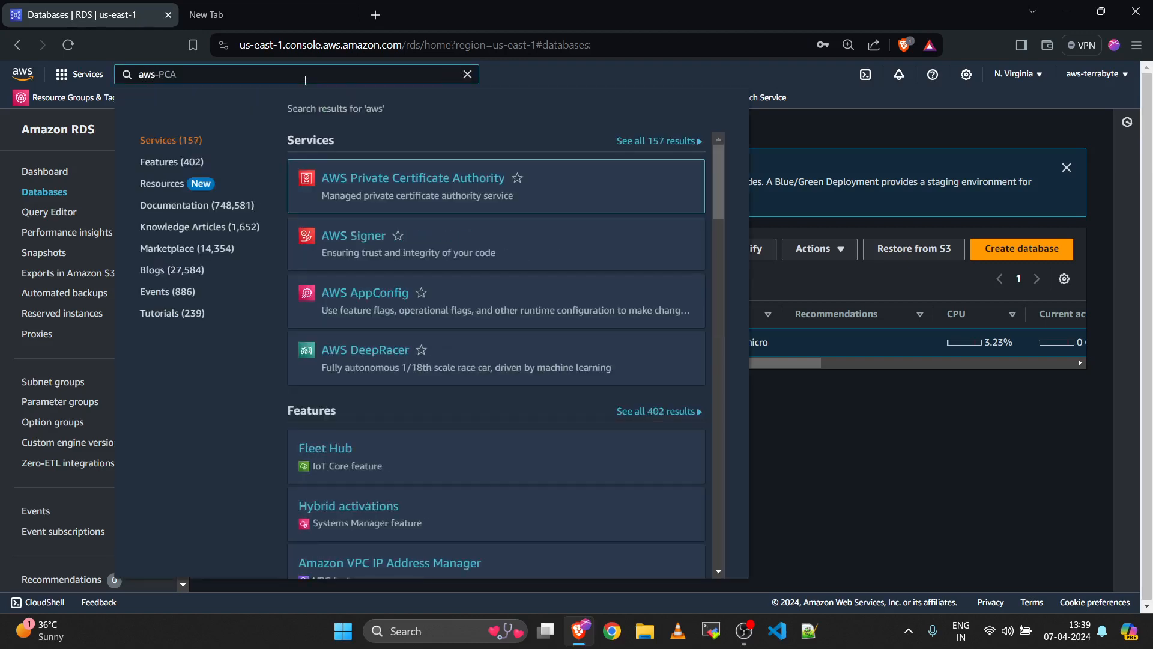
key(BackSpace)
key(BackSpace)
key(BackSpace)
key(BackSpace)
key(BackSpace)
key(BackSpace)
key(BackSpace)
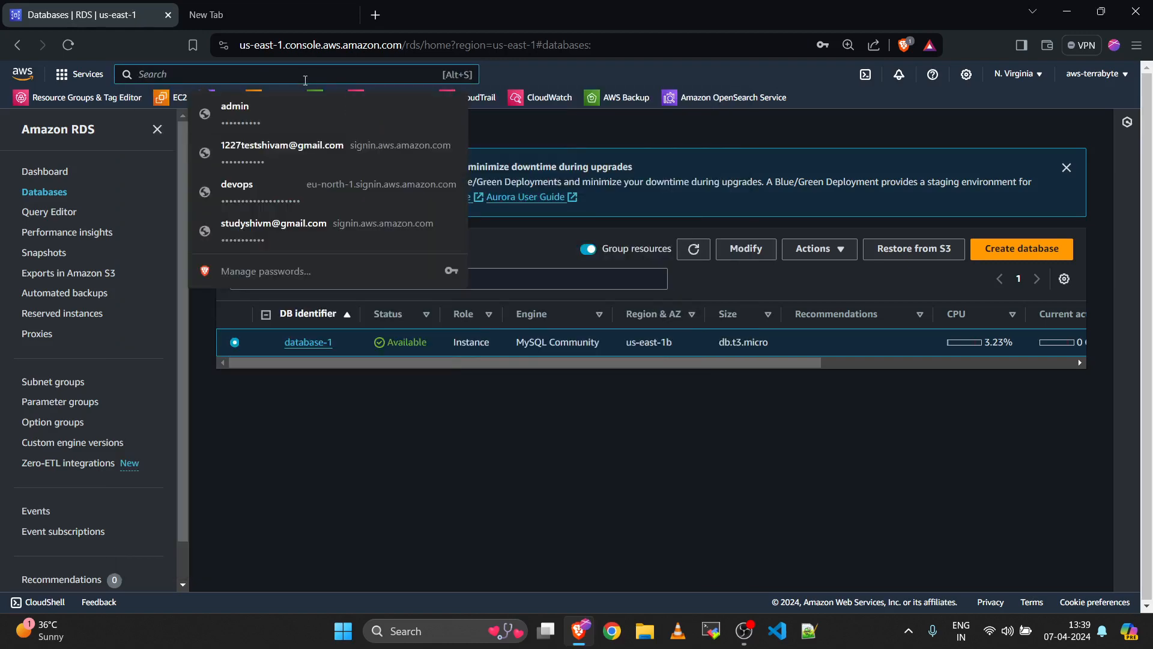
Step: Search the console for "back" and open the AWS Backup service in a separate browser tab
text(bacj)
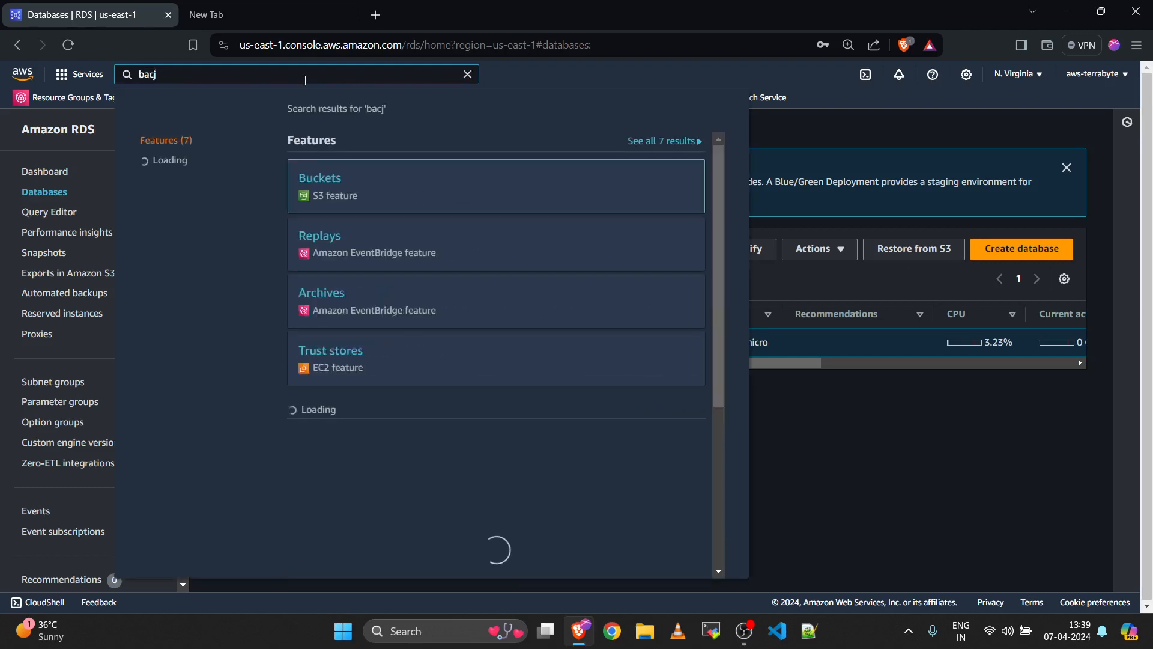
key(BackSpace)
text(k)
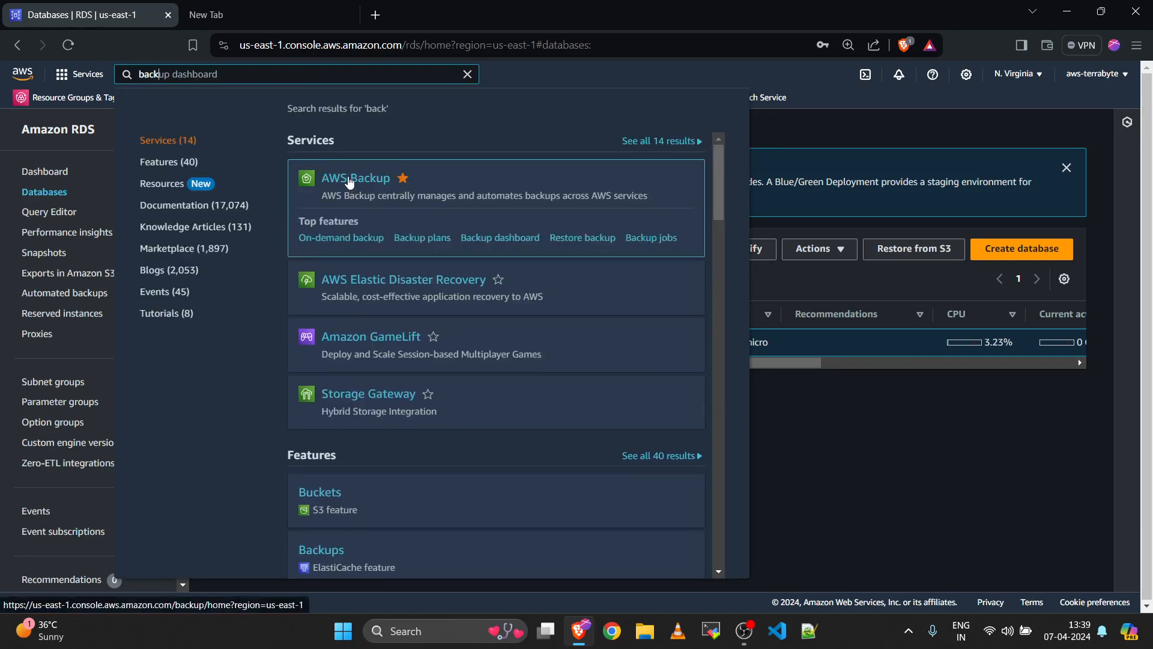
right_click(352, 179)
click(396, 190)
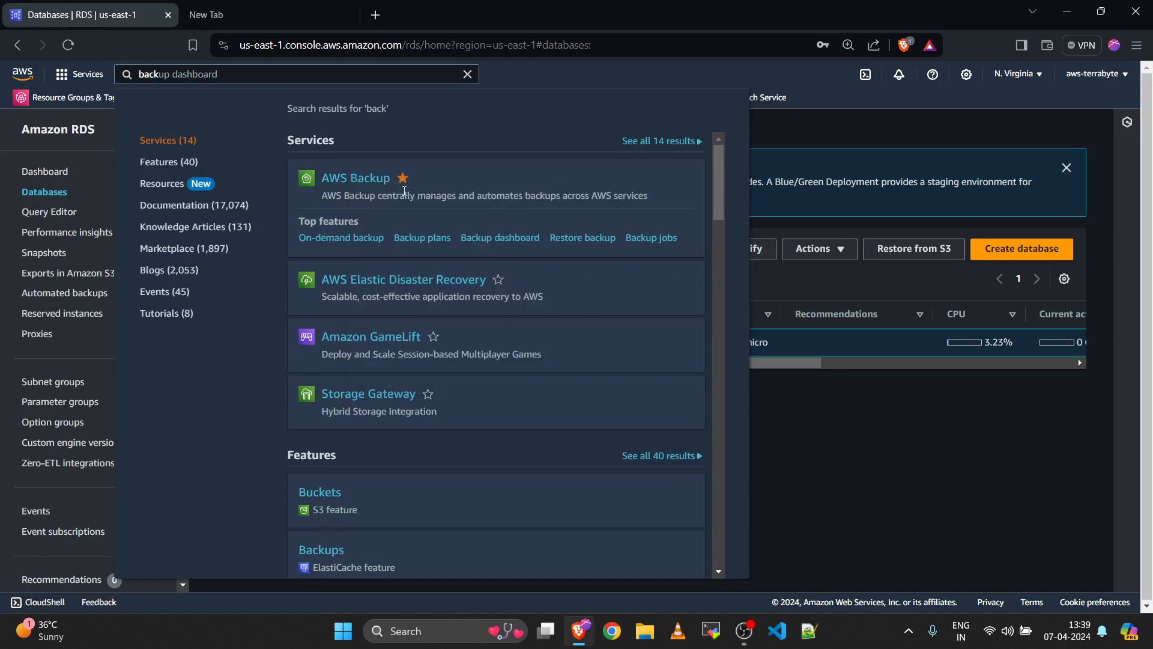
click(467, 74)
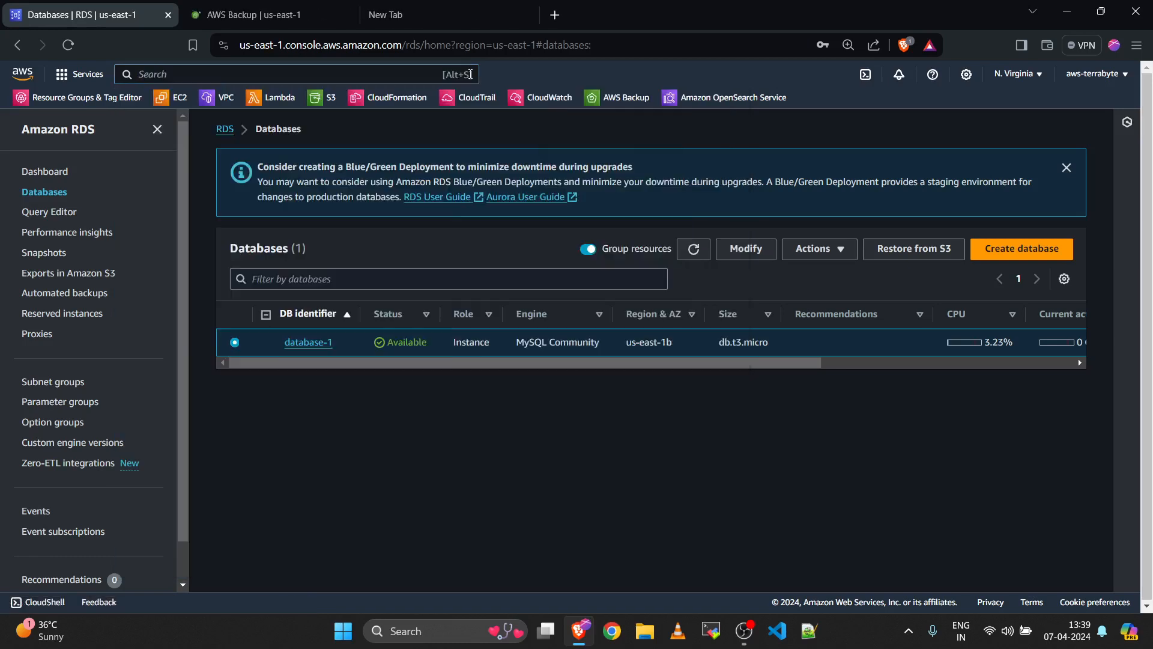
click(263, 18)
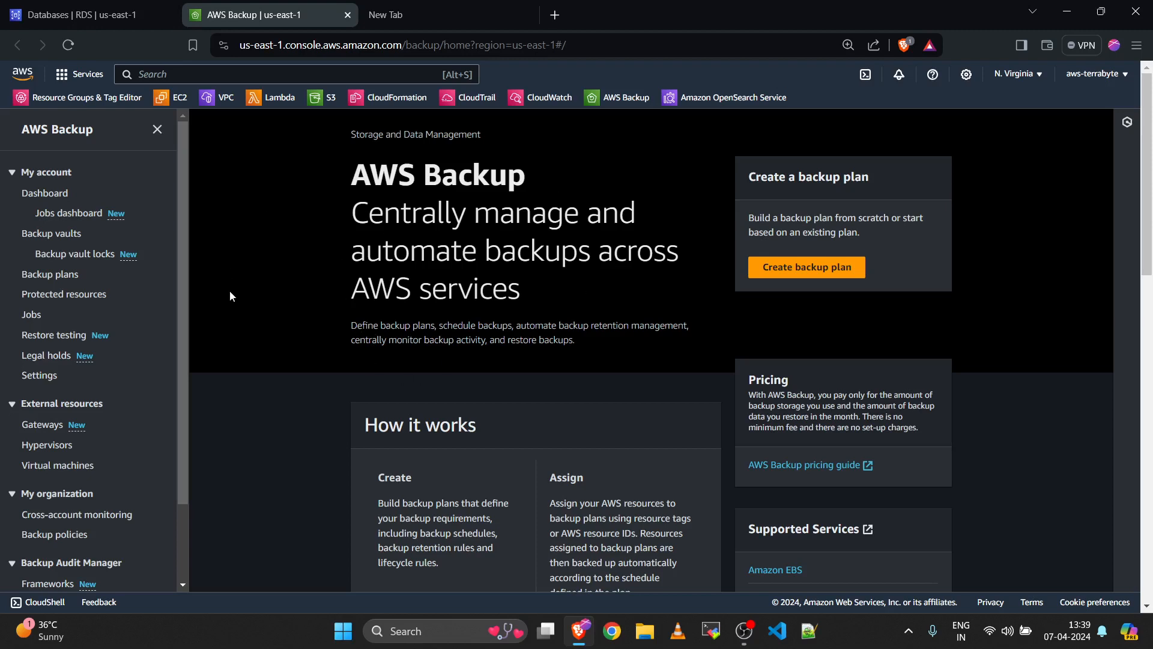
Step: Look through the AWS Backup dashboard, backup vaults, backup plans and protected resources pages
click(57, 197)
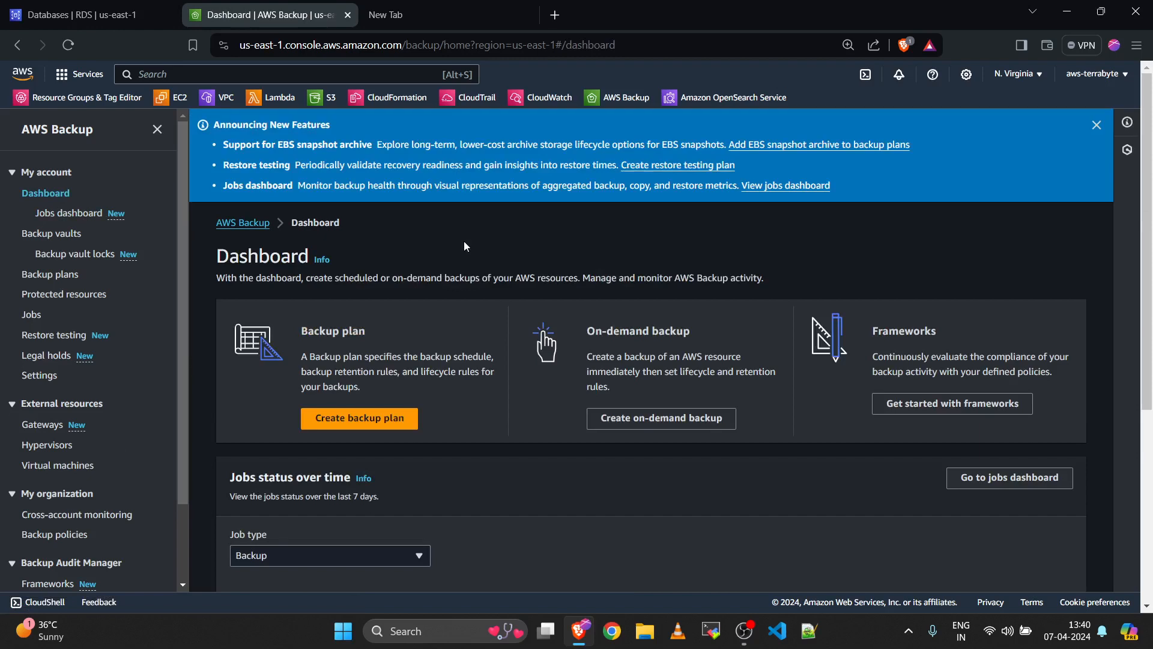
scroll(496, 398, down, 4)
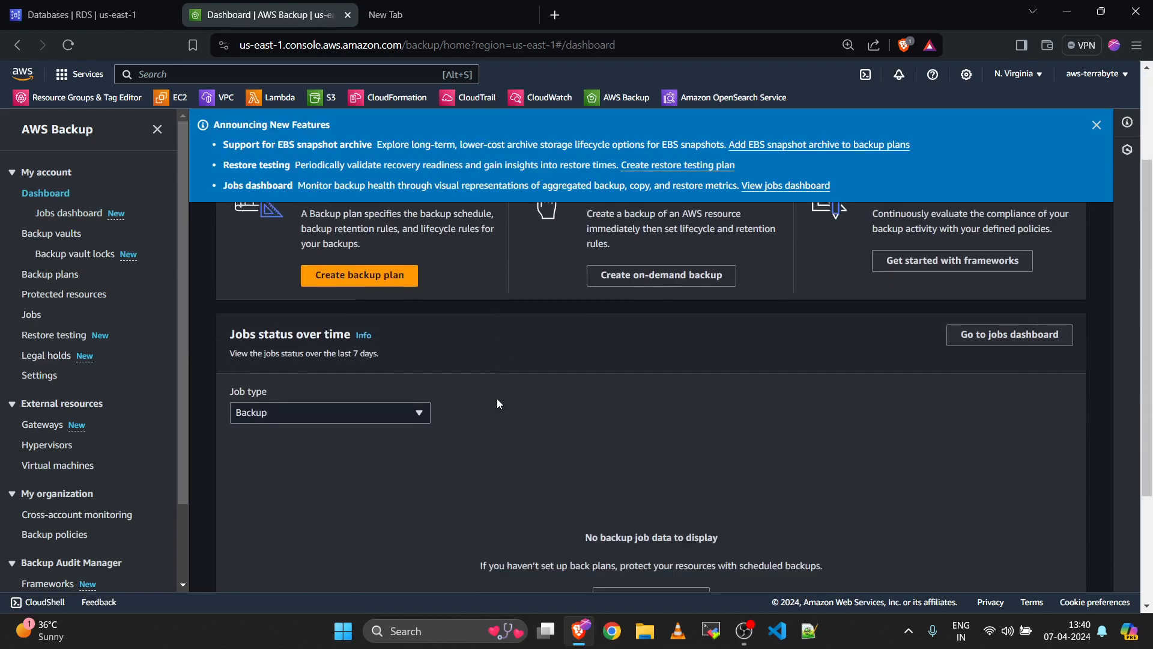
scroll(496, 398, up, 4)
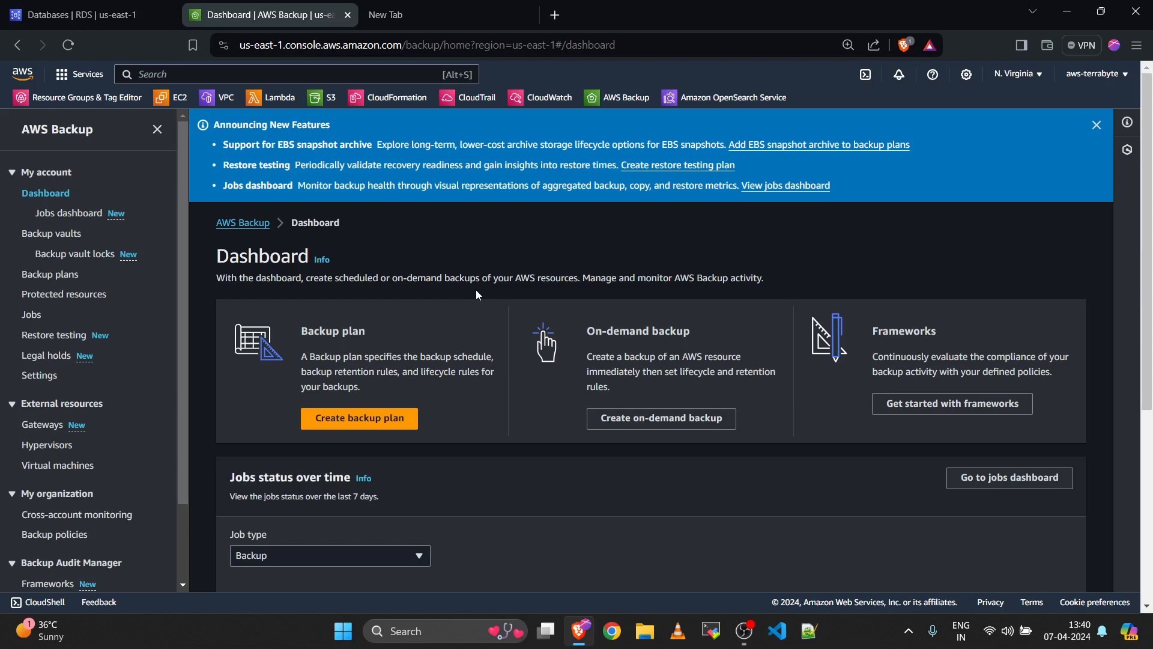
click(54, 237)
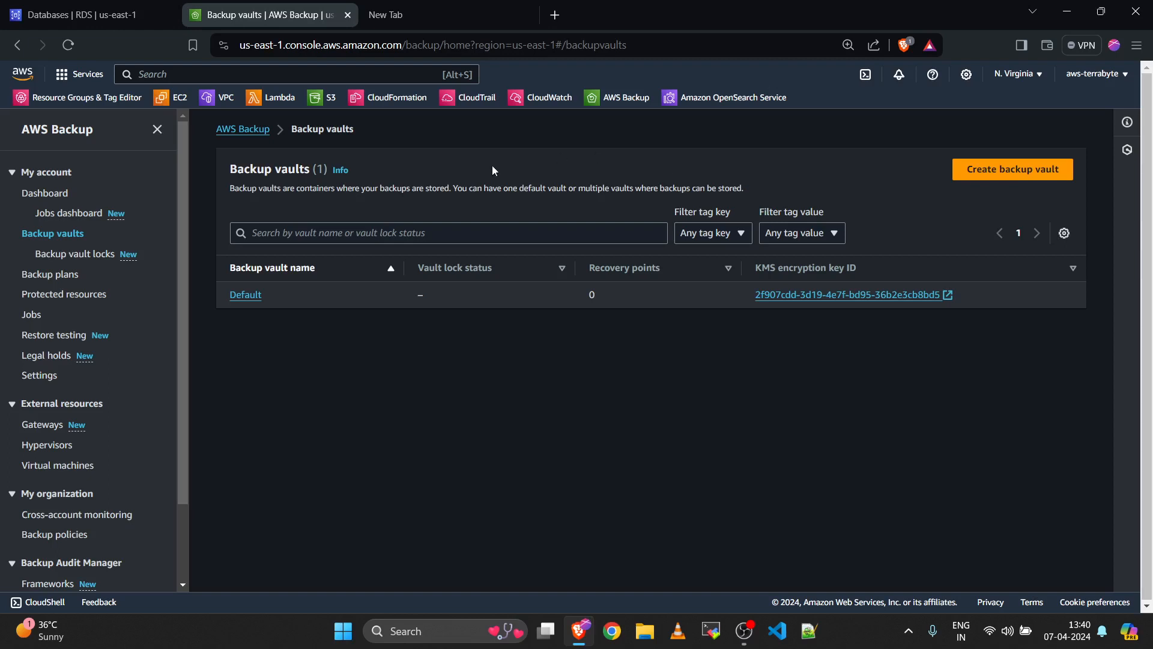
click(39, 278)
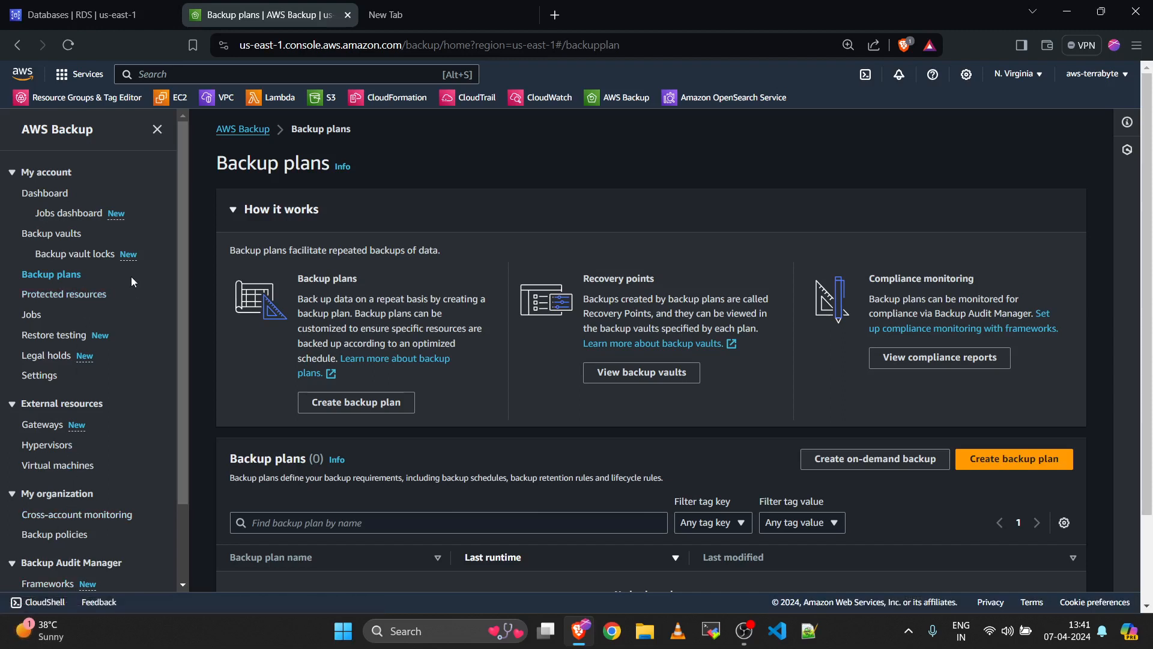
click(87, 295)
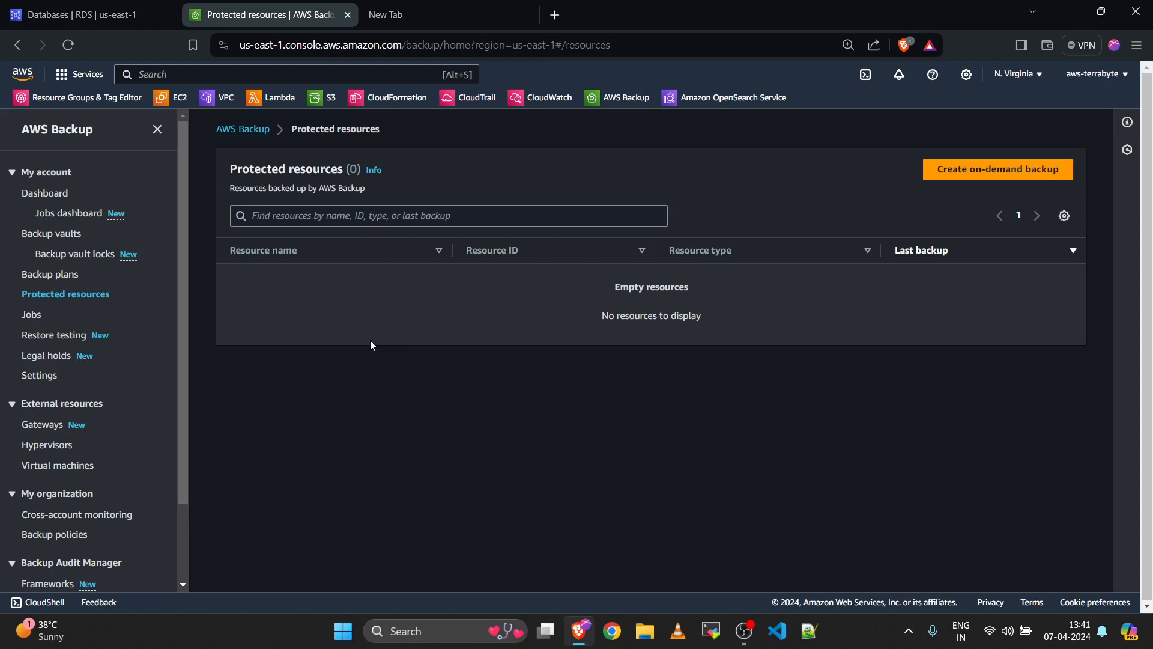
Step: Start a new backup vault and name it RDS-BACKUP-VAULT
click(43, 235)
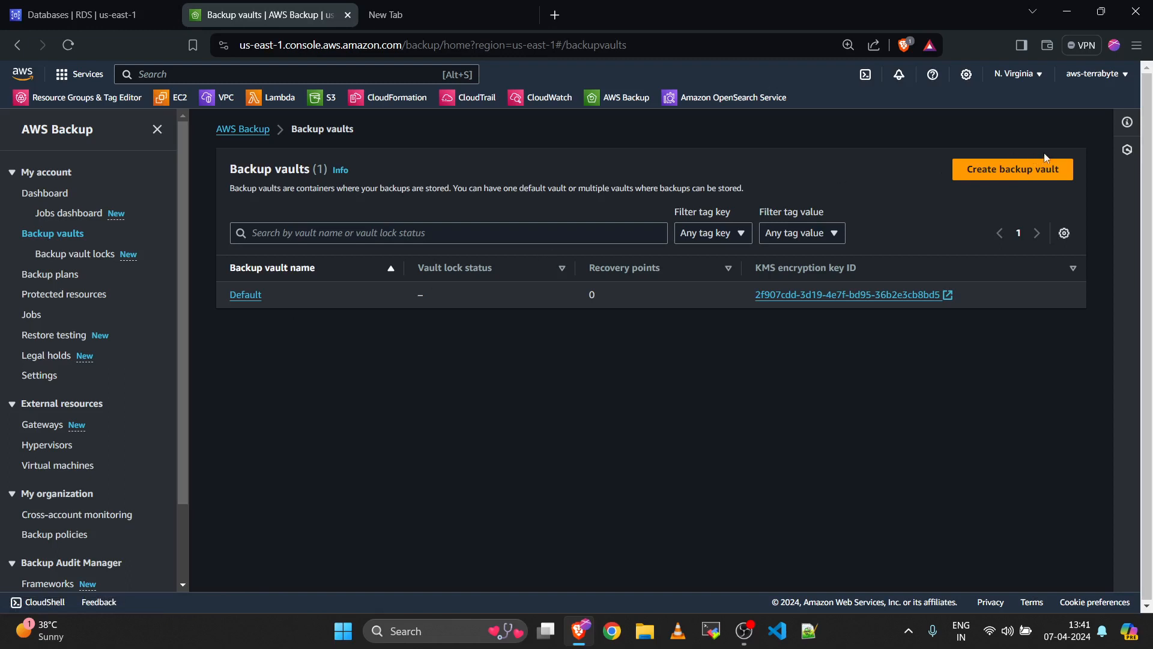
click(1021, 169)
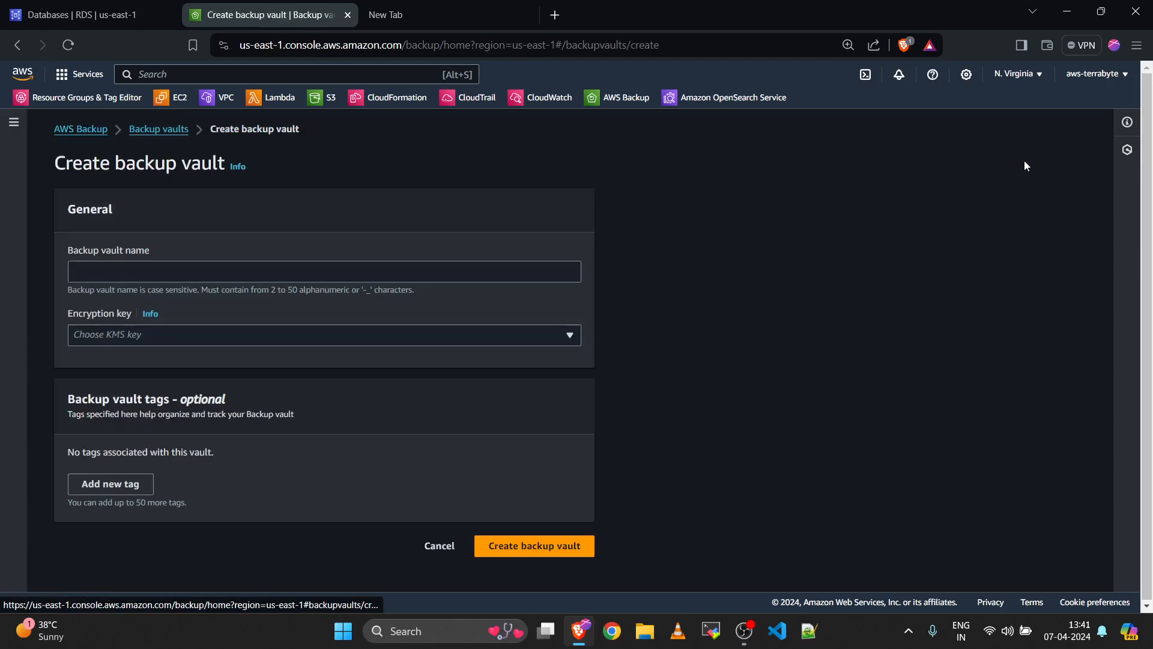
click(268, 275)
text(R)
text(DS)
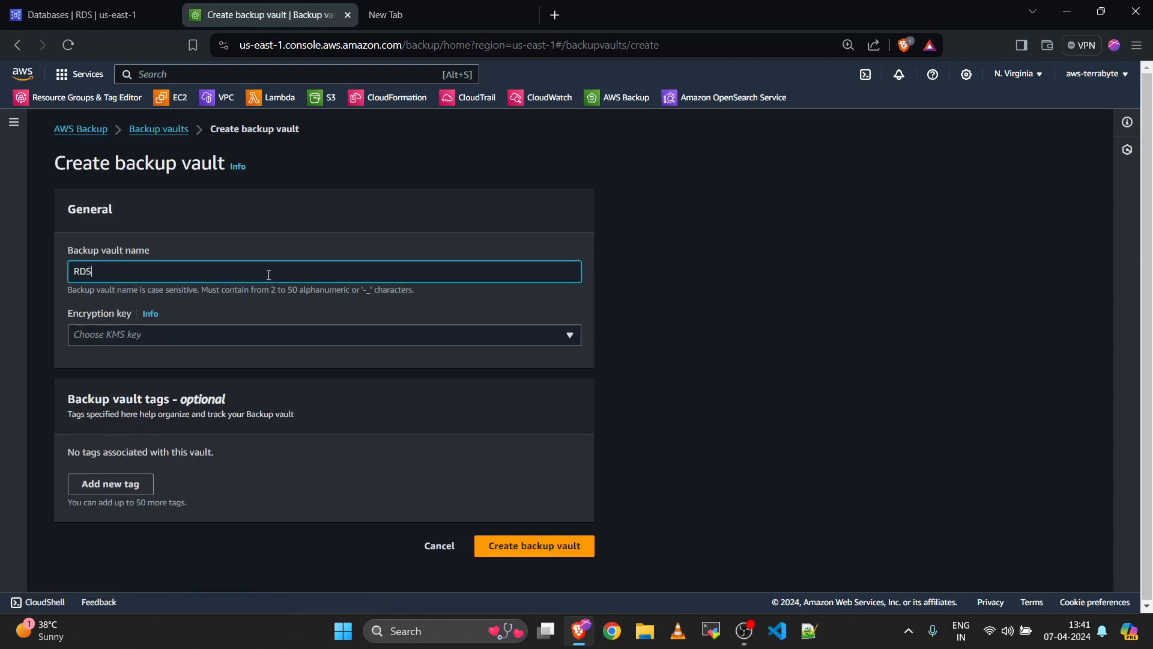
text(-BACKUP-VAULT)
Step: Check the encryption key choices and the optional tags section, leave both unset, and create the backup vault
click(183, 337)
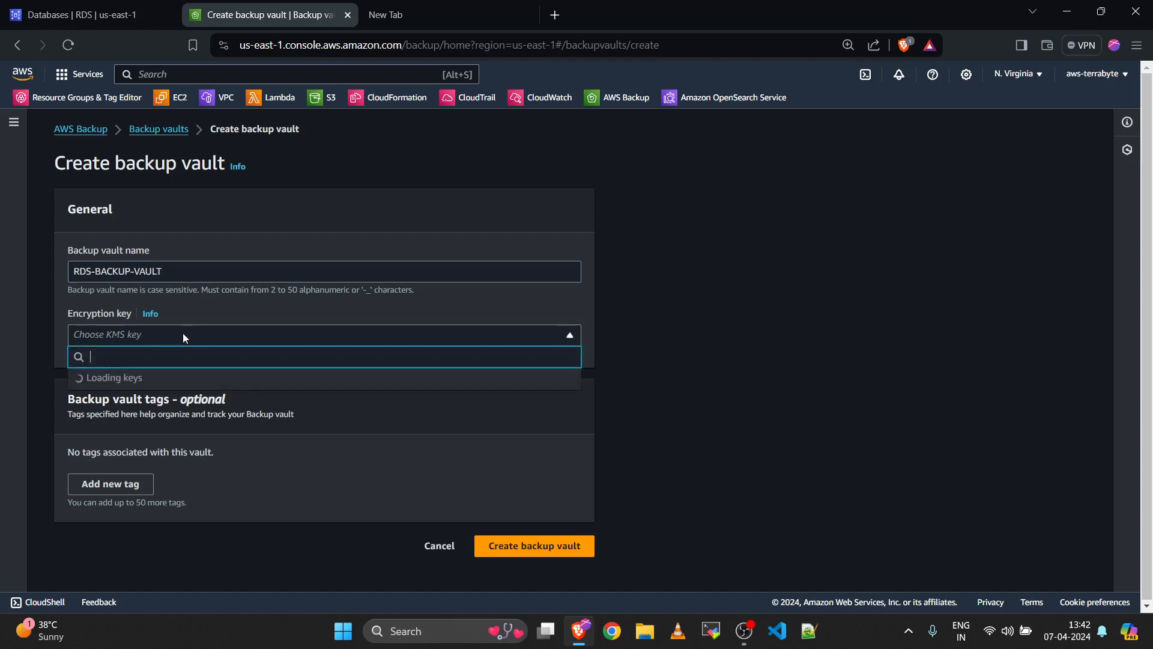
click(406, 408)
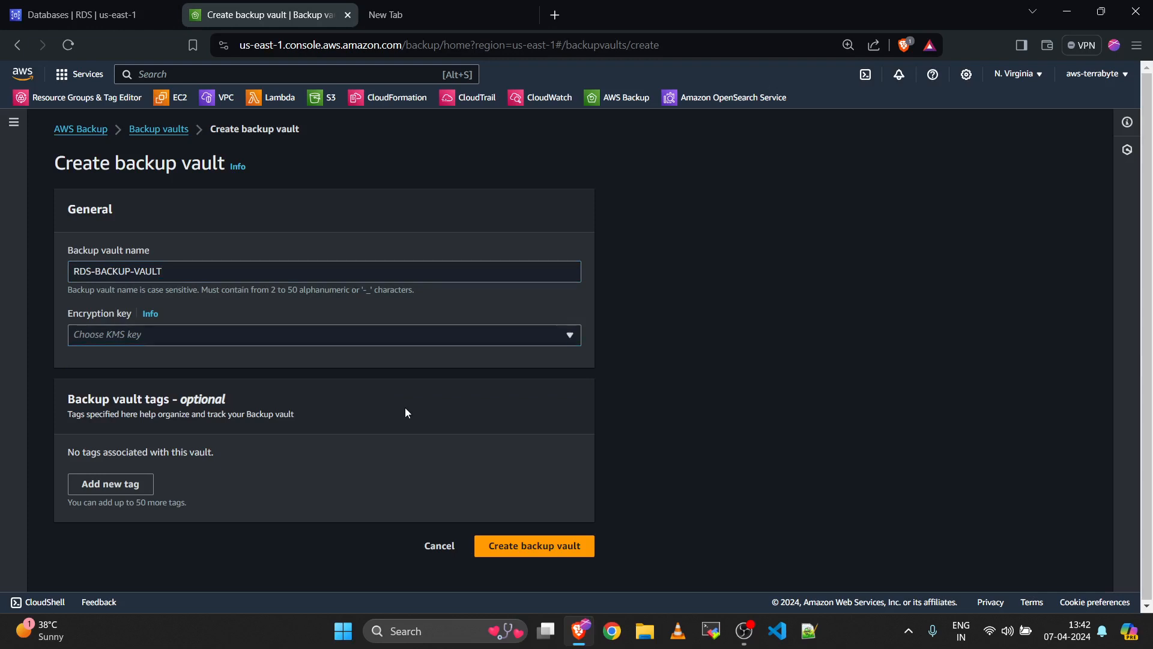
click(274, 328)
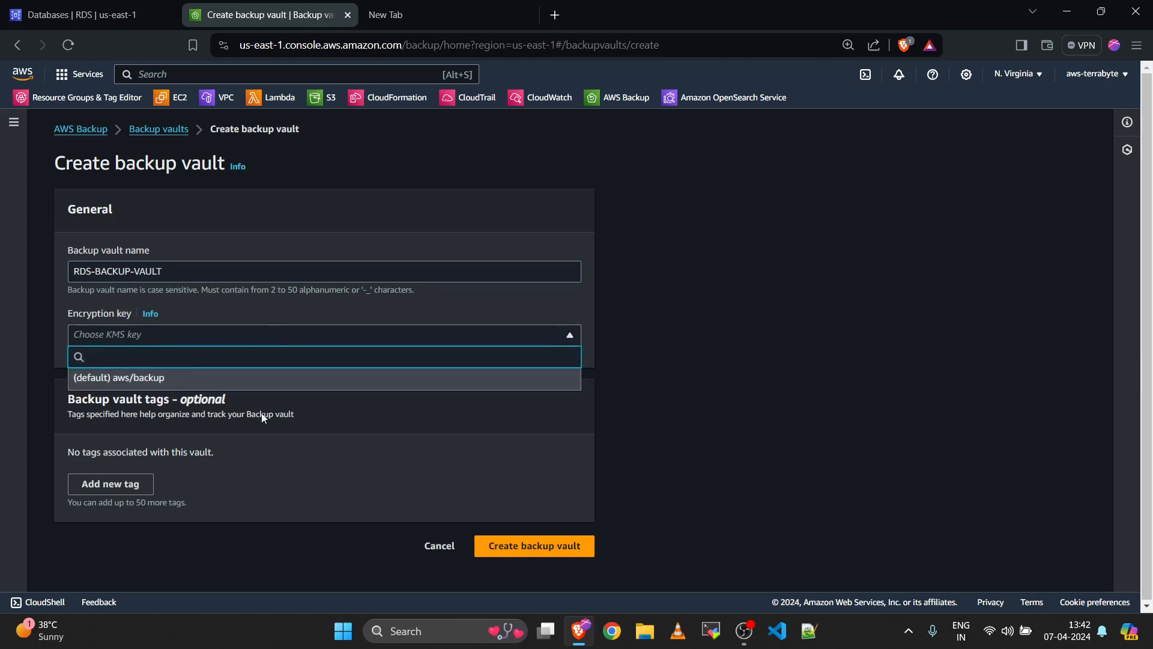
click(347, 442)
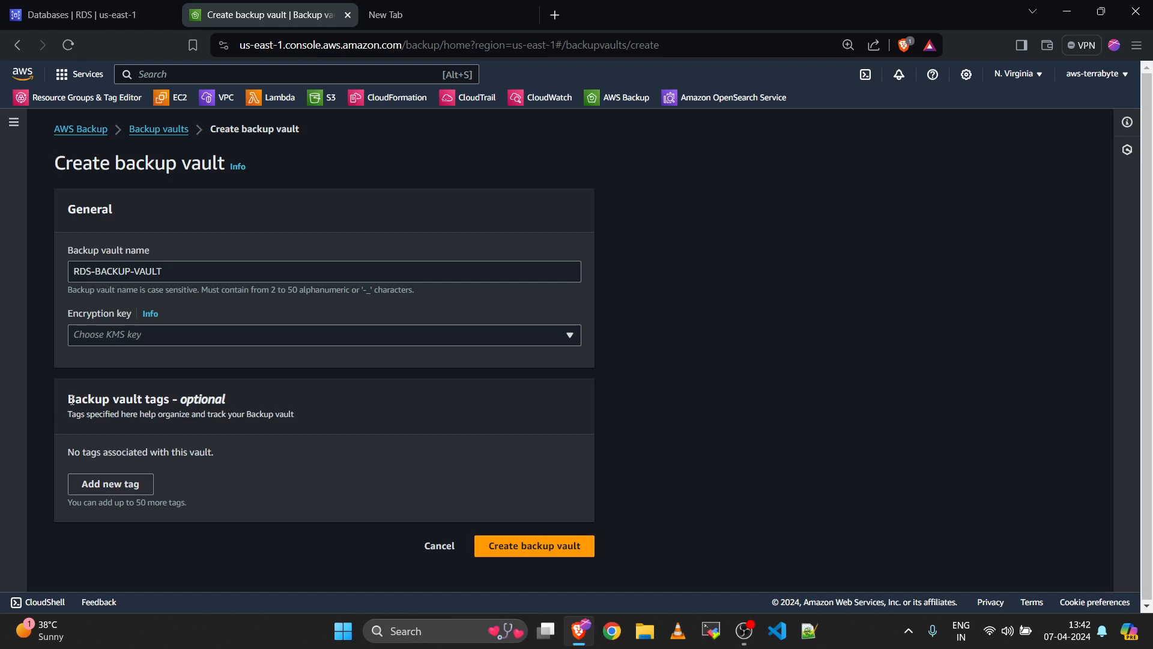
drag(71, 399, 252, 397)
click(253, 398)
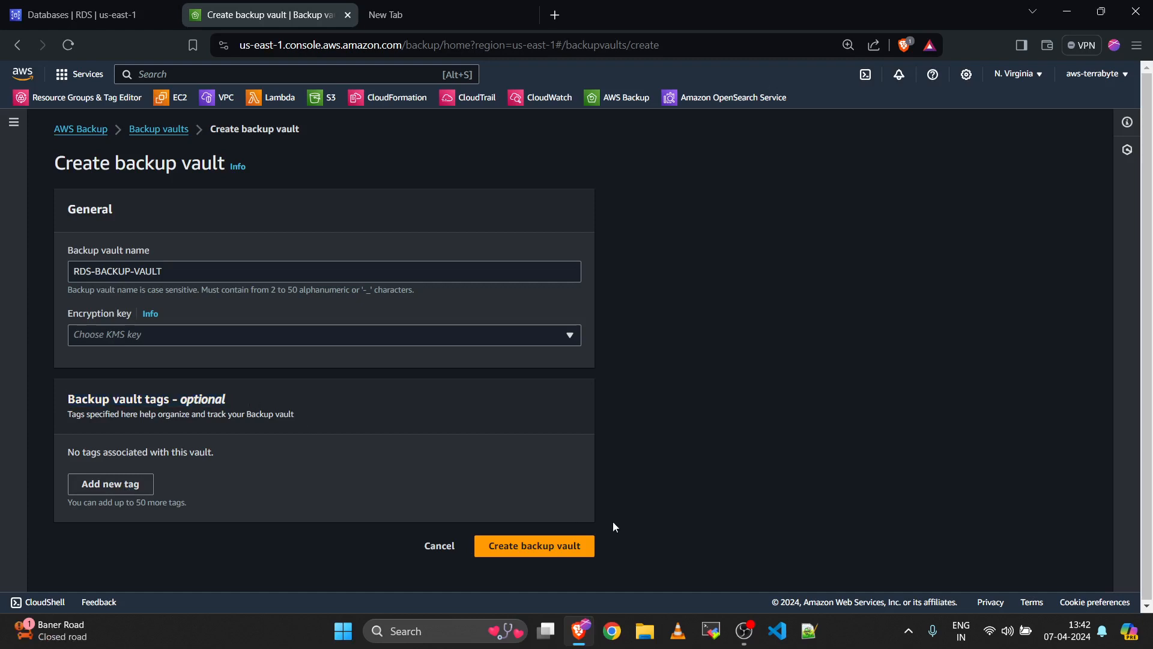
click(552, 545)
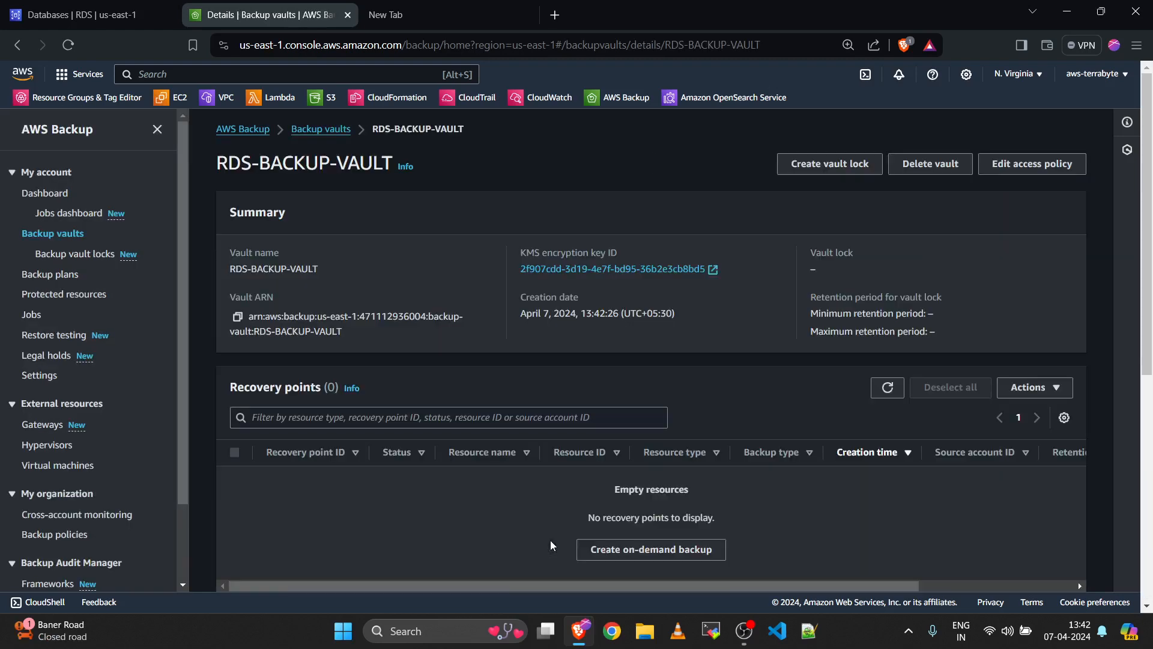
Step: Examine the summary, recovery points and access policy sections on the RDS-BACKUP-VAULT details page
scroll(469, 270, down, 2)
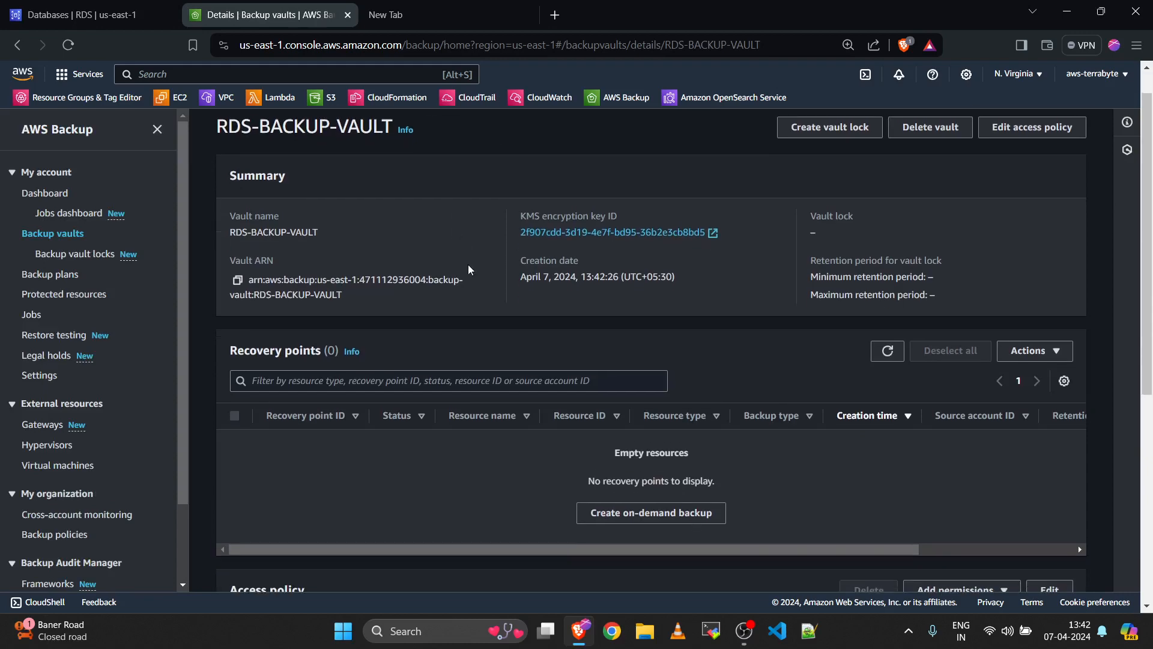
scroll(469, 266, down, 3)
scroll(457, 262, up, 4)
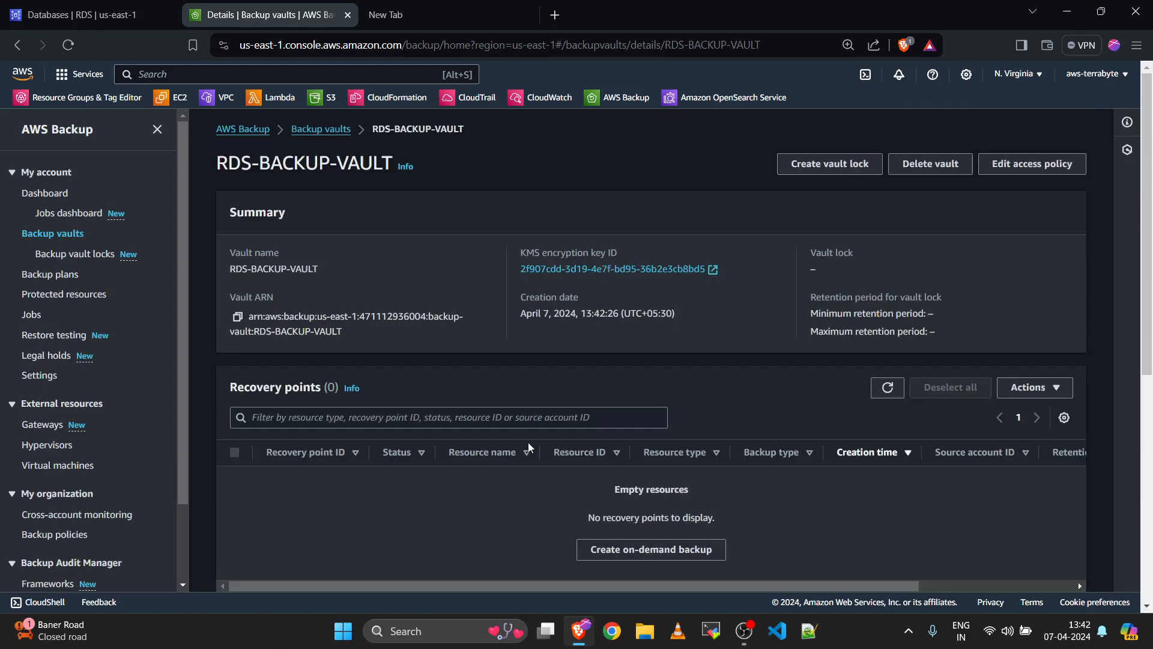
scroll(528, 442, down, 1)
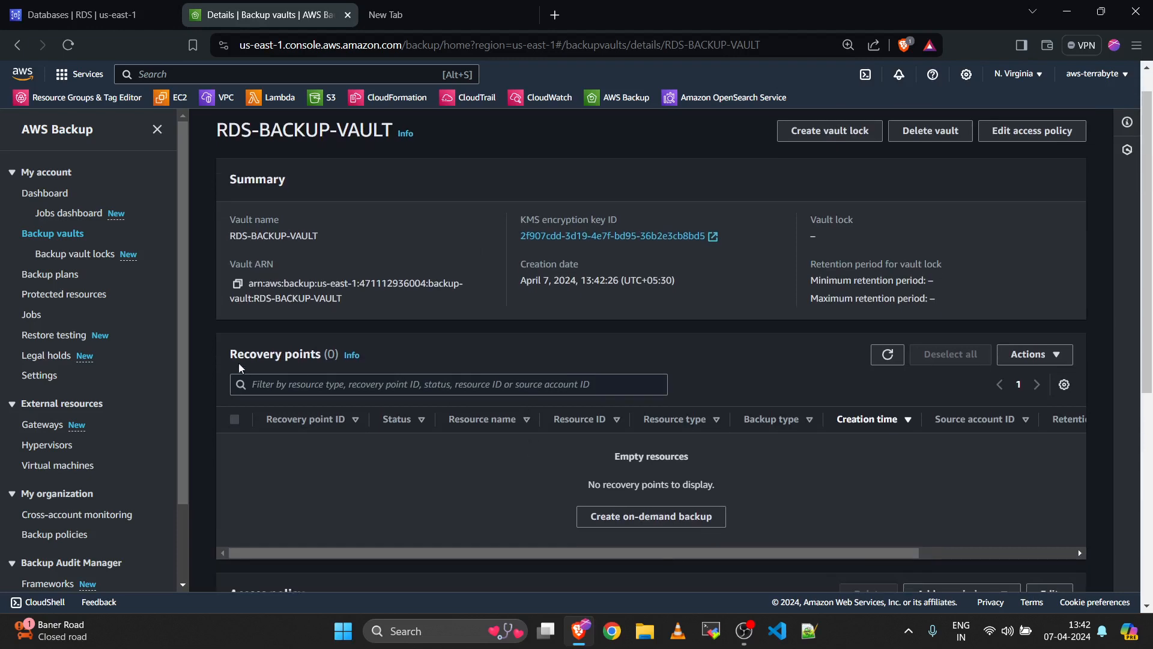
drag(235, 353, 292, 362)
double_click(306, 354)
scroll(484, 418, down, 6)
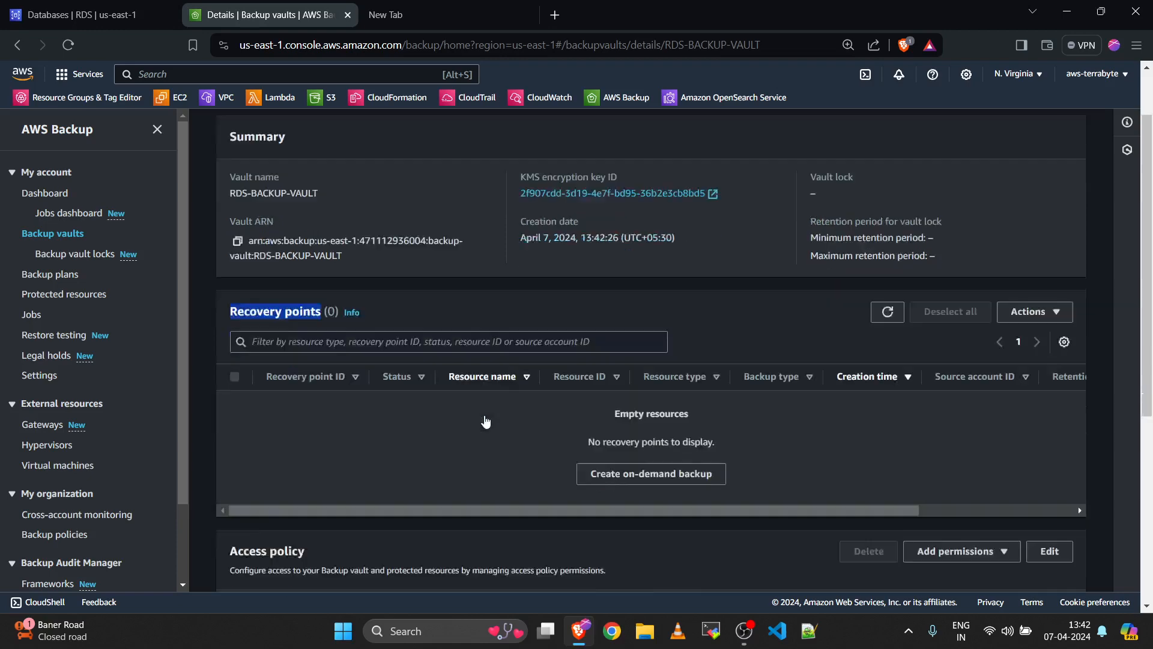
scroll(486, 416, up, 7)
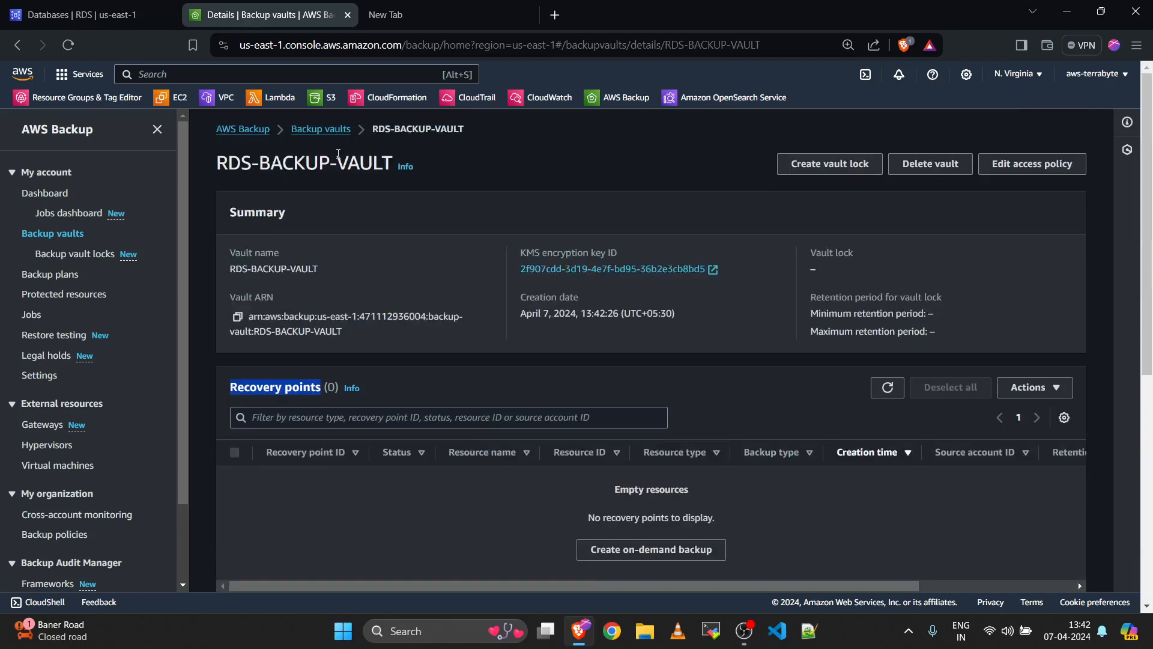
Step: Return to the list of backup vaults and check the RDS-BACKUP-VAULT entry
click(320, 130)
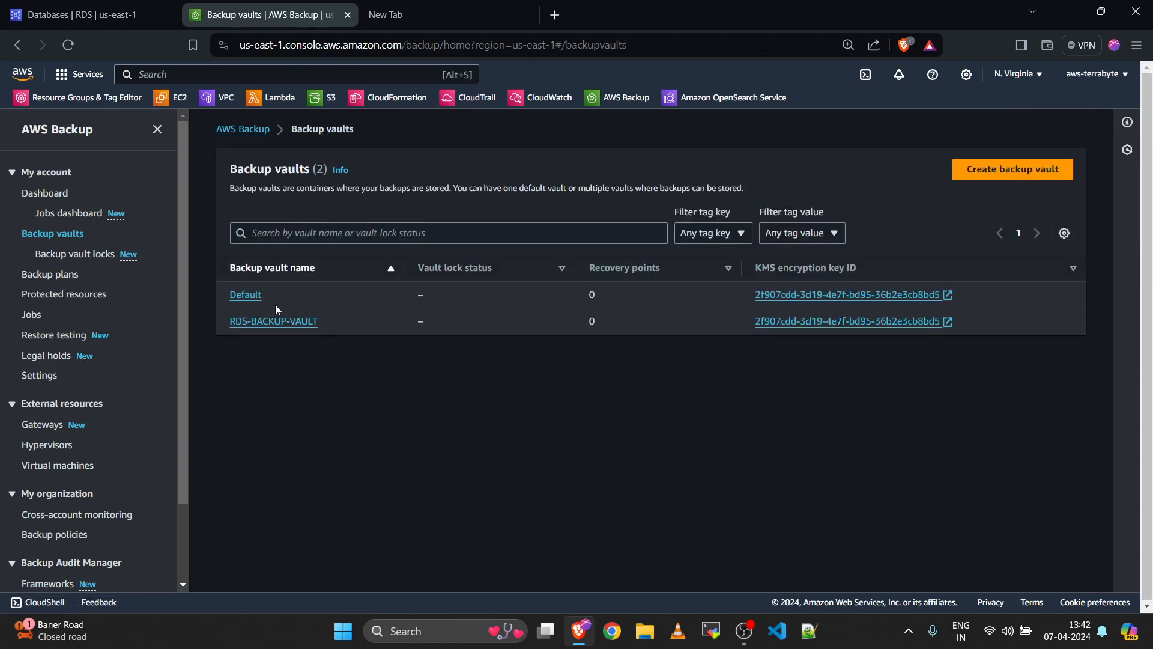
drag(324, 324, 213, 319)
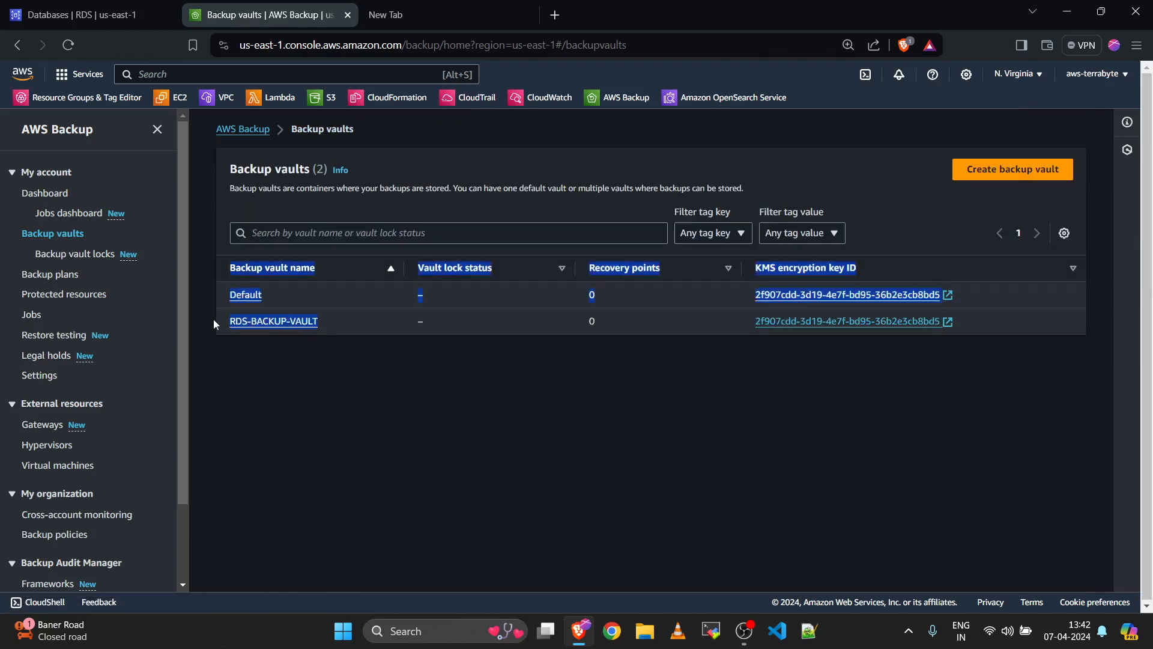
click(288, 353)
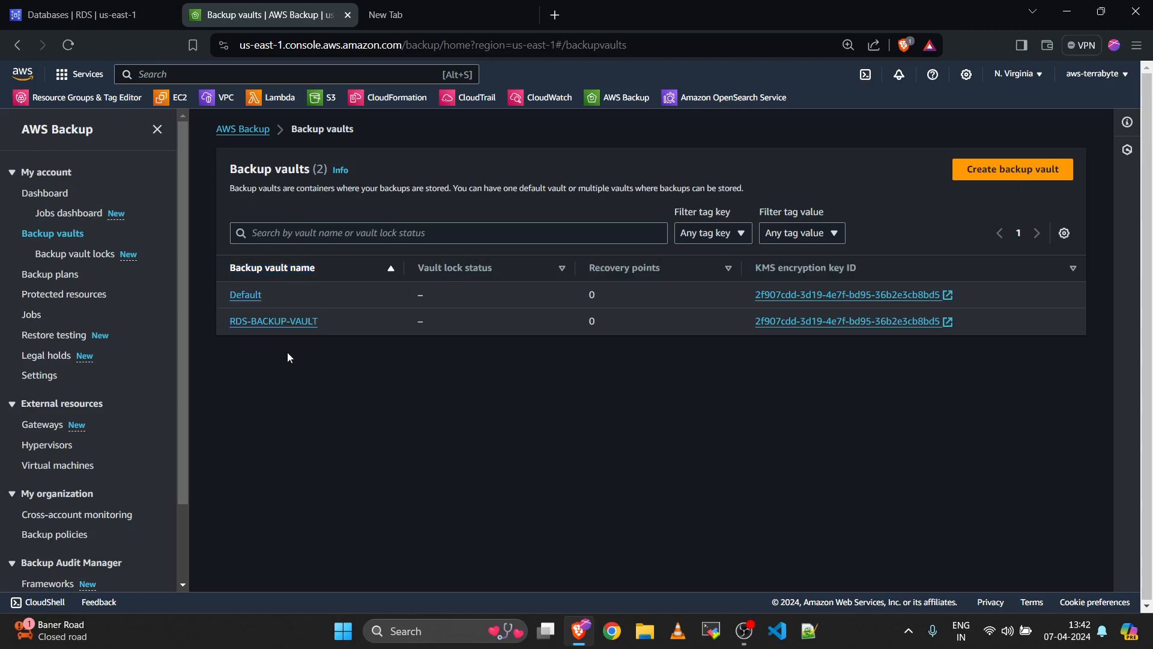
Step: Start creating a backup plan and review the retention templates offered, without choosing one
click(65, 276)
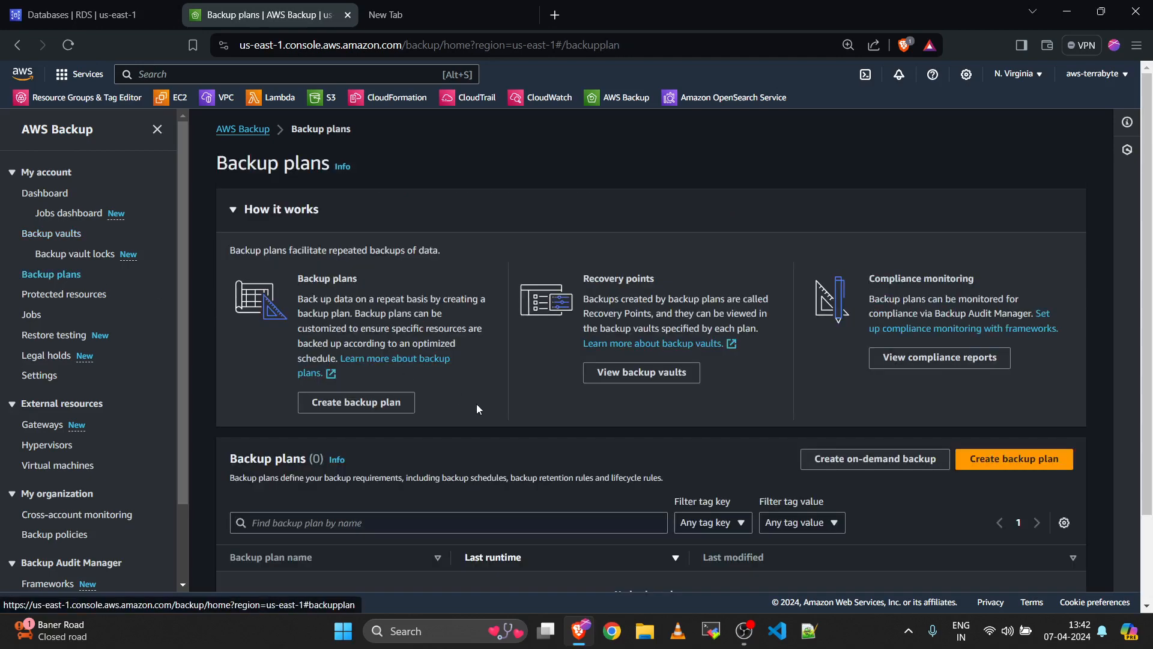
scroll(530, 447, down, 2)
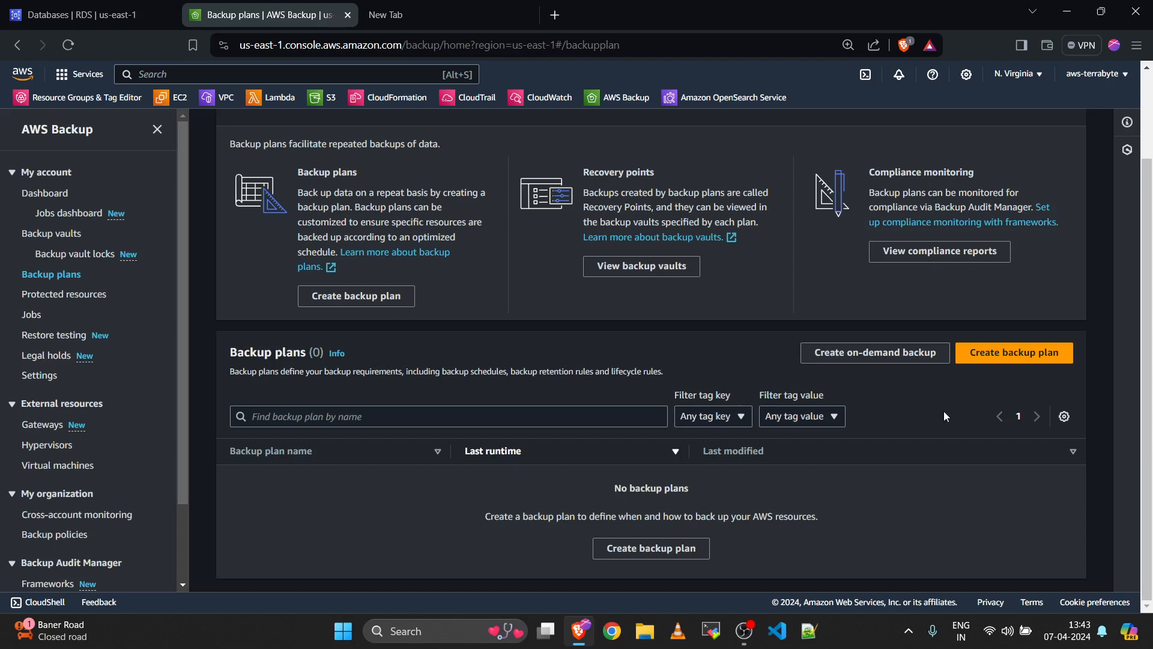
click(1000, 352)
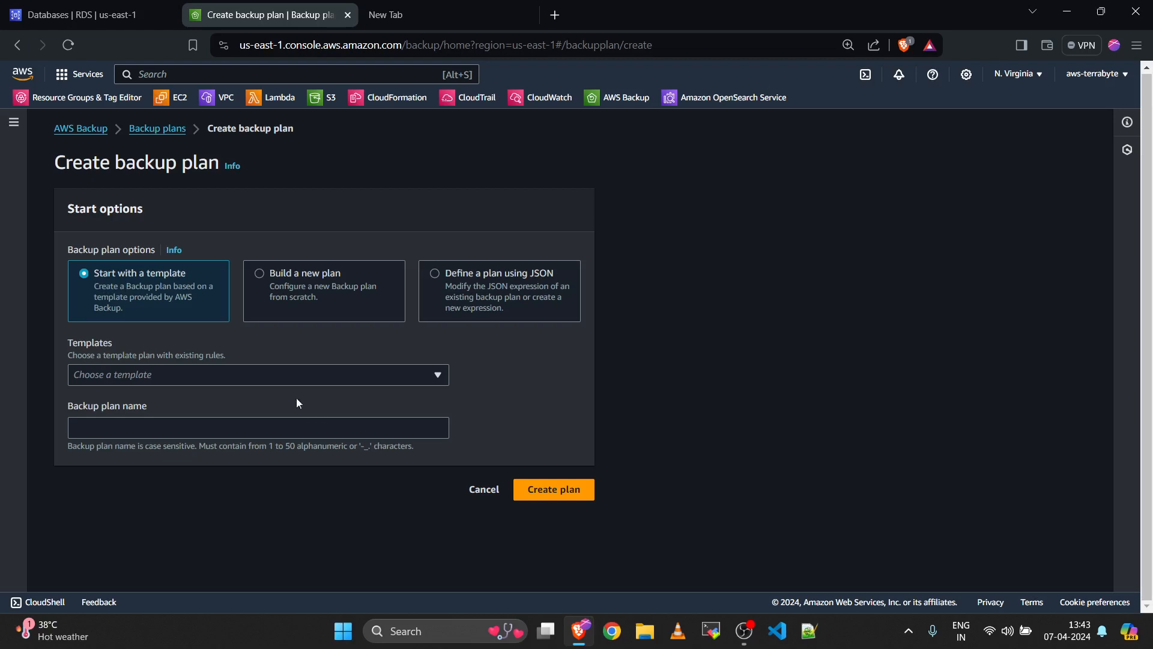
click(222, 382)
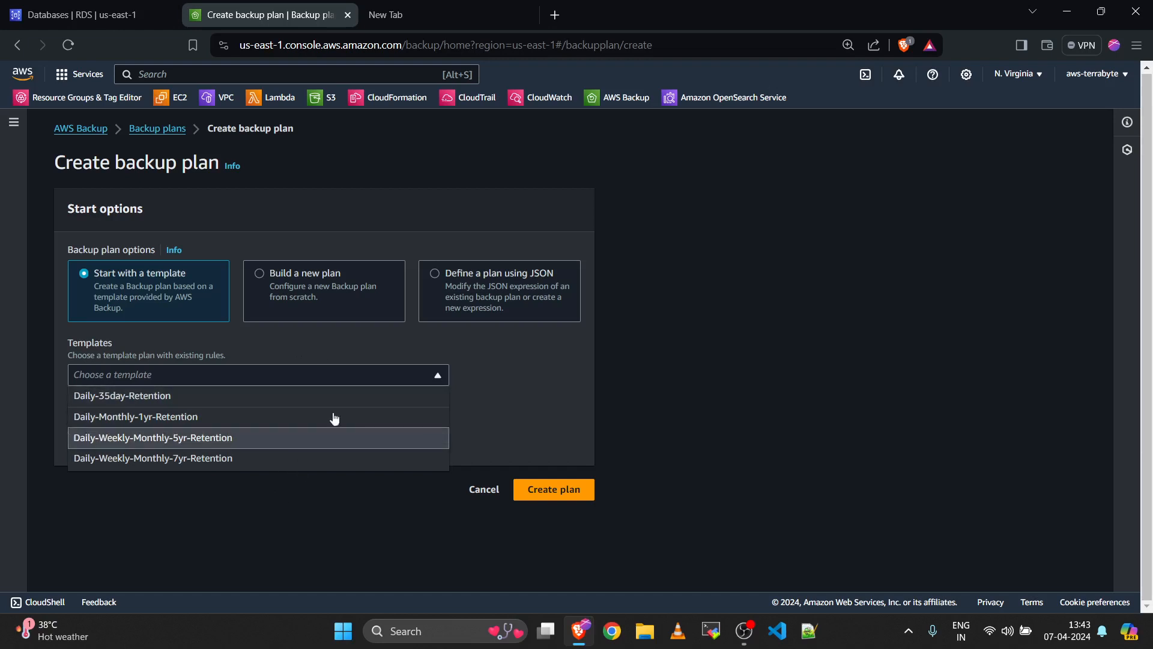
click(535, 398)
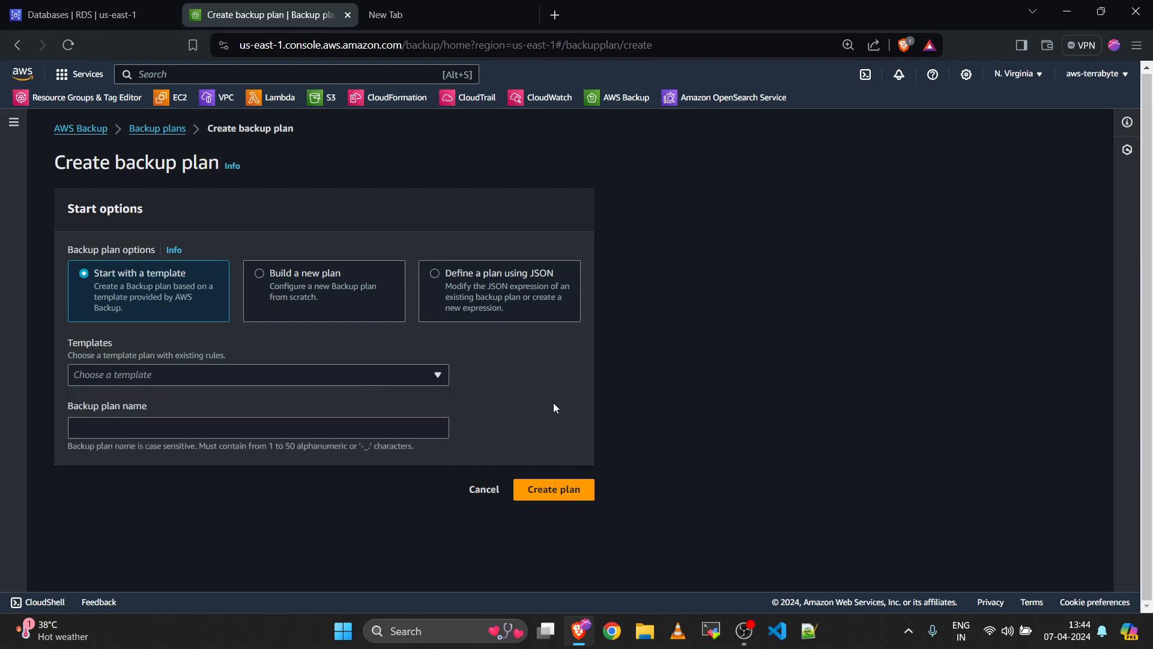
Step: Choose to build a new backup plan from scratch and name it rds-backup-plan
click(399, 375)
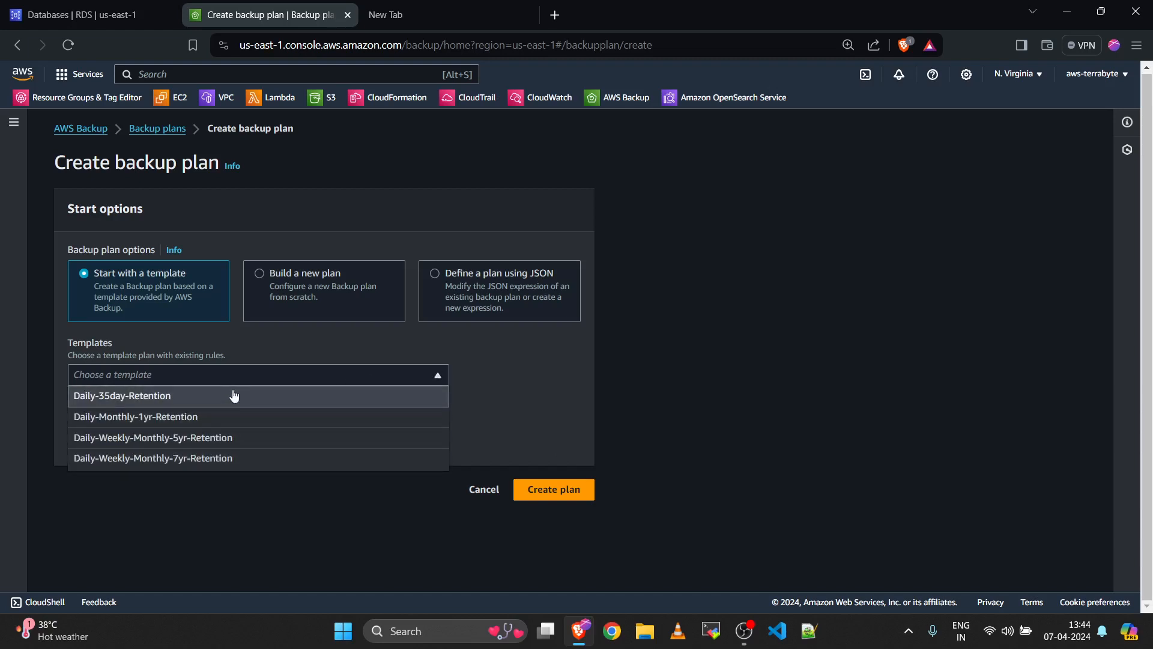
click(510, 398)
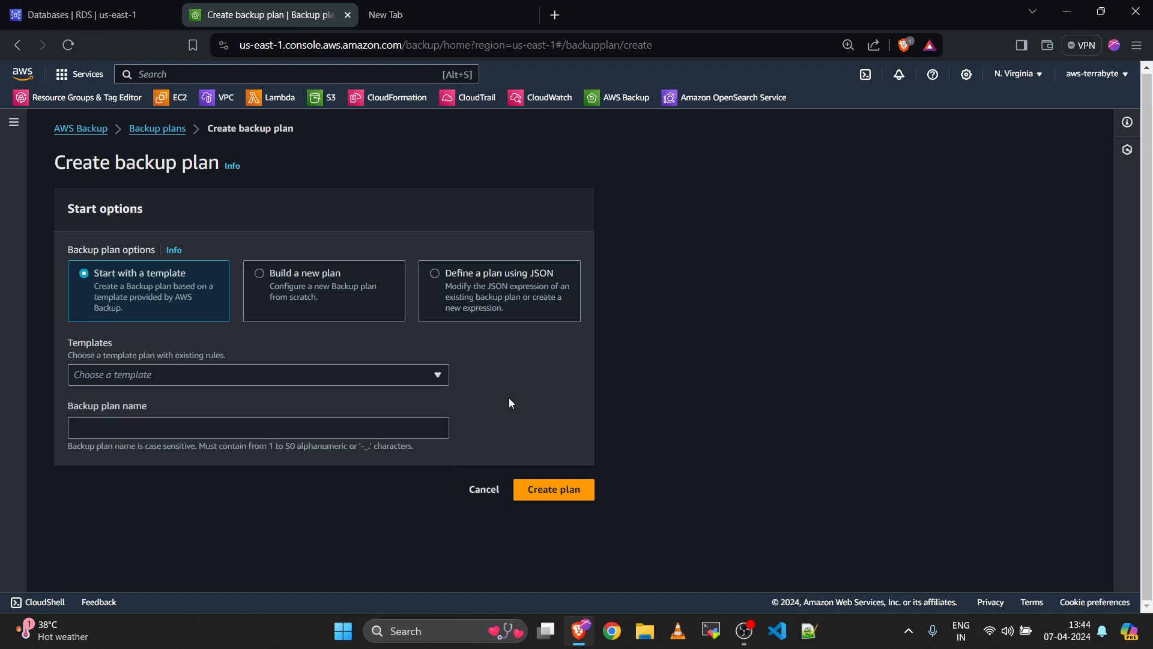
click(299, 294)
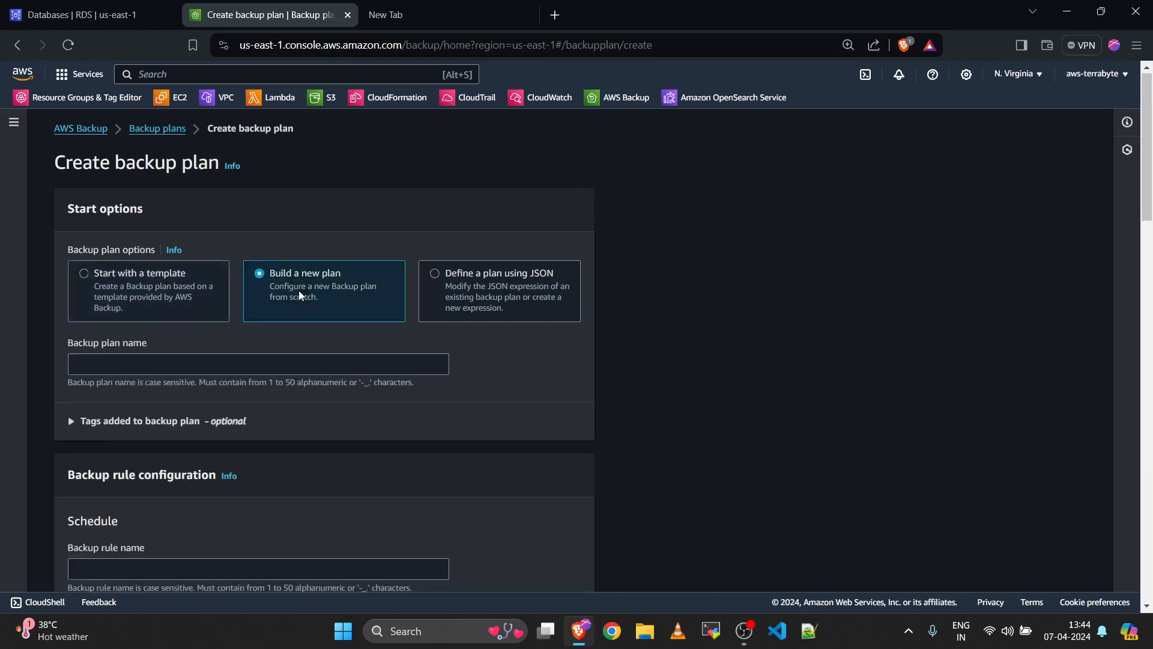
click(423, 374)
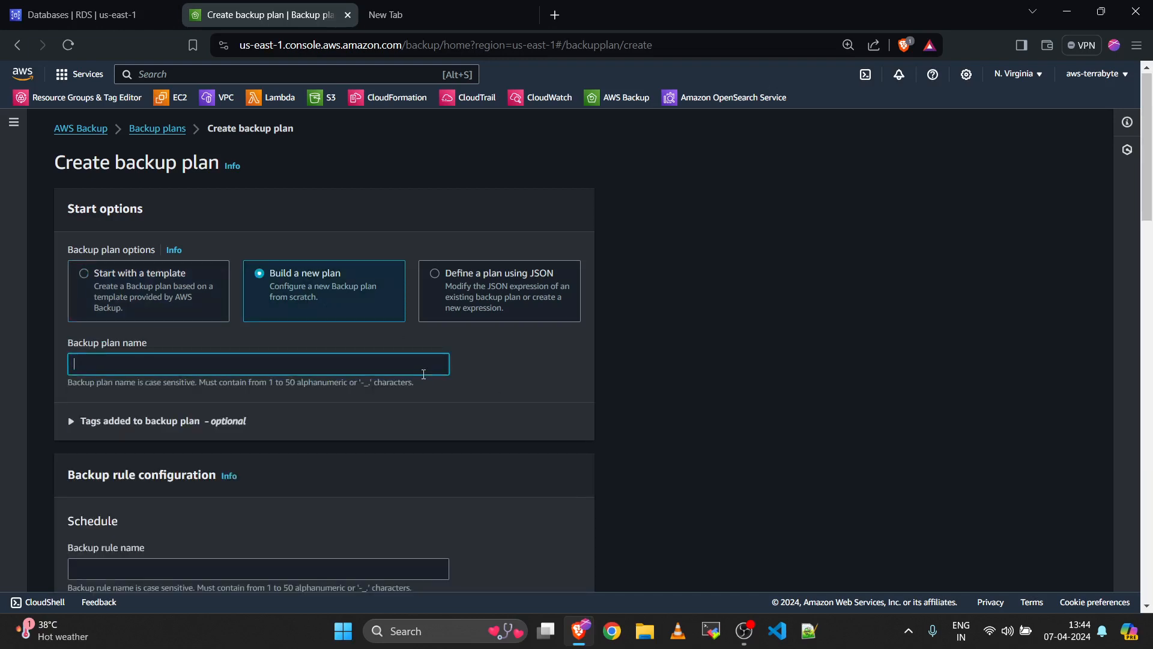
text(rds-backup-plan)
scroll(460, 371, down, 1)
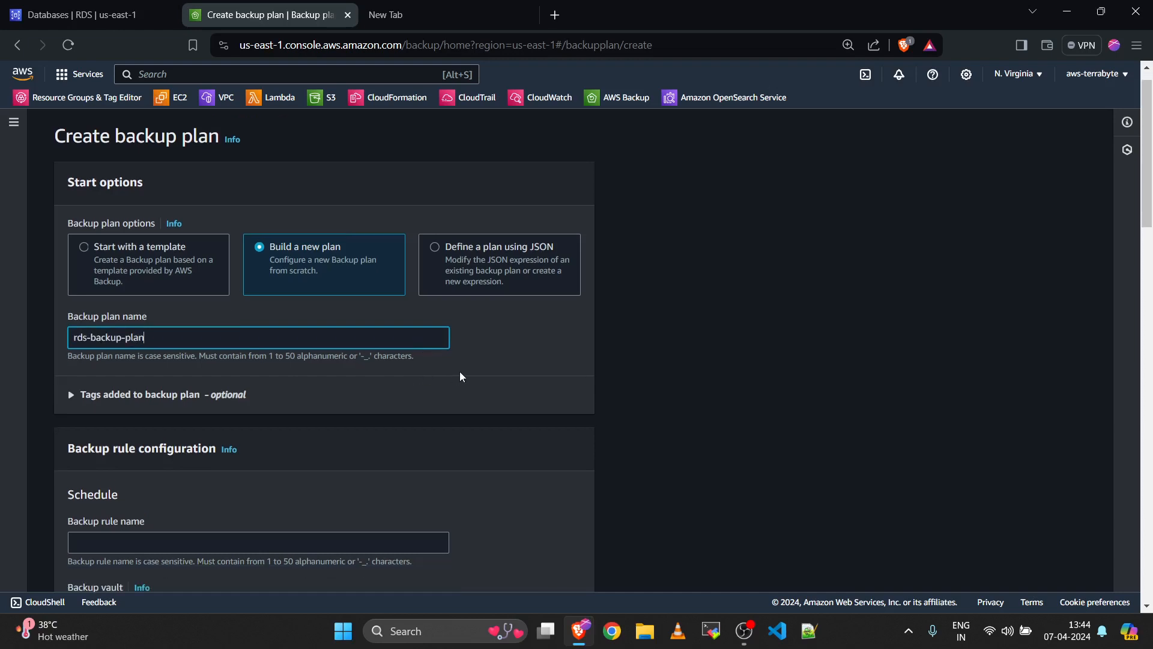
click(459, 371)
Step: Name the backup rule rds-backup-rule in the rule configuration
scroll(459, 371, down, 3)
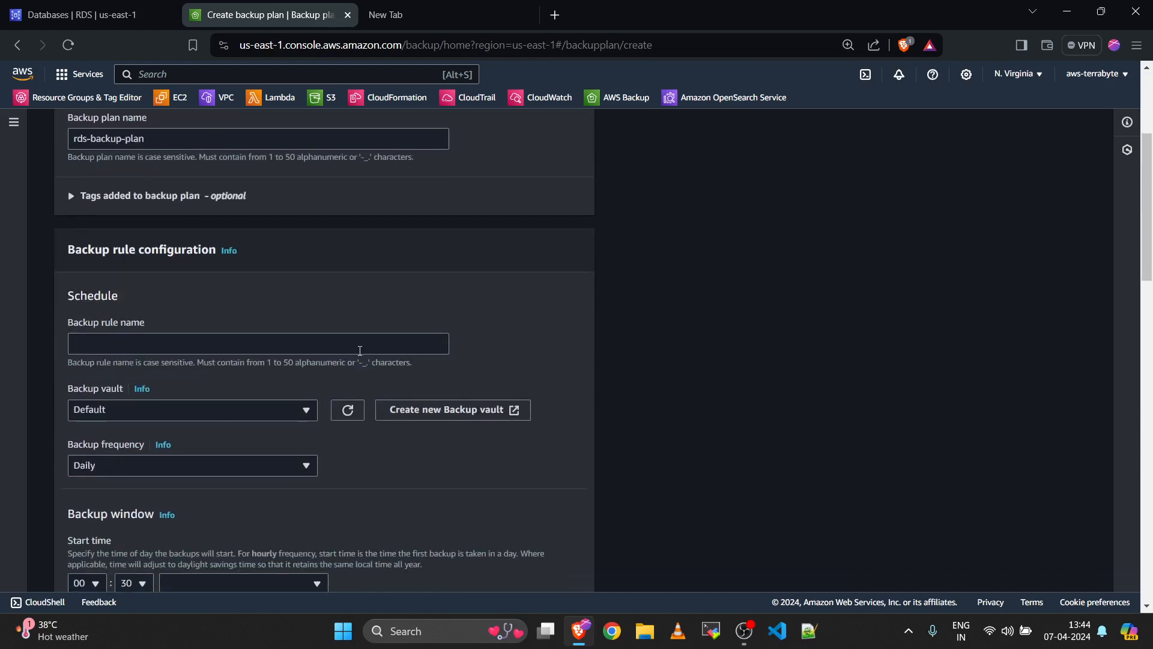
click(359, 351)
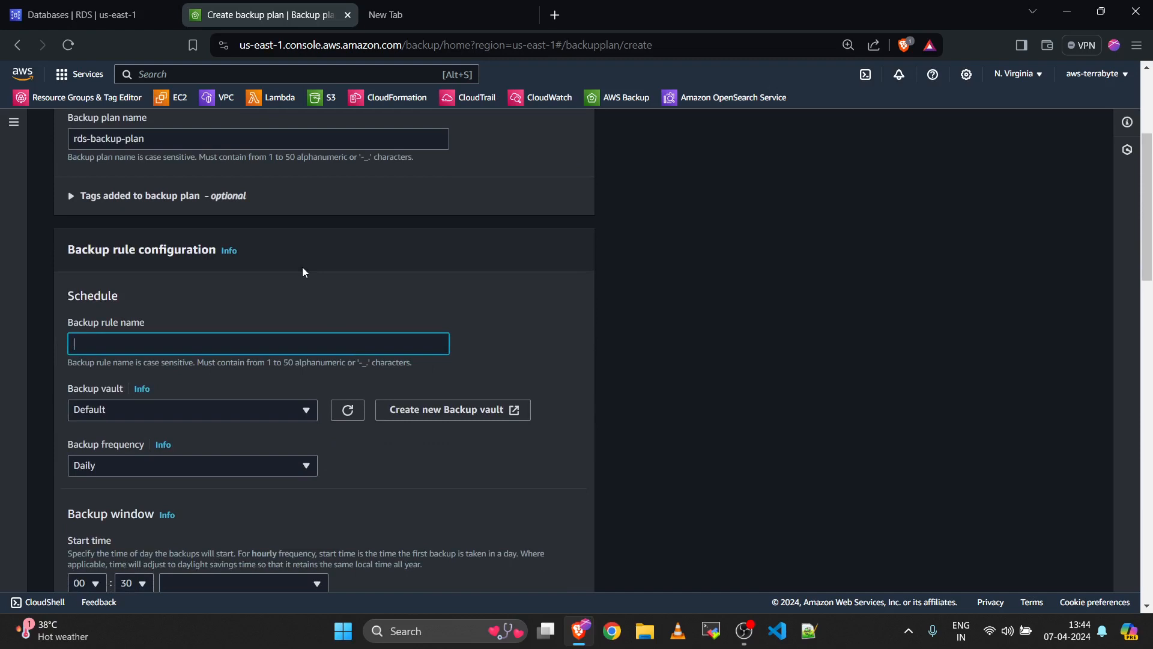
scroll(303, 271, down, 1)
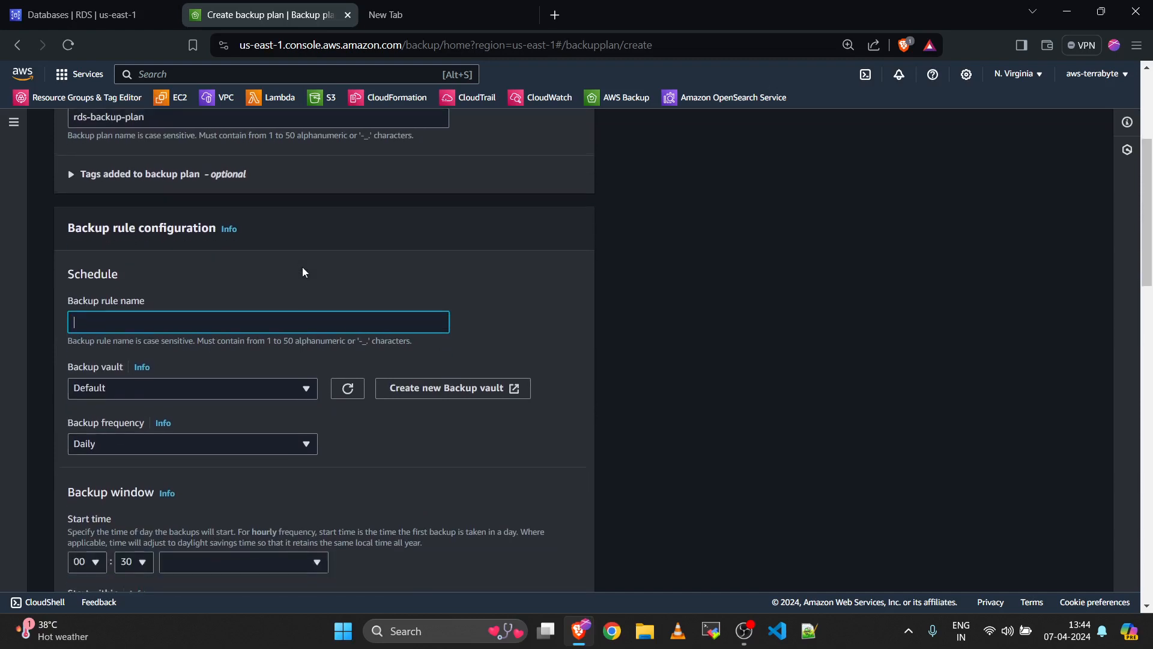
text(rds)
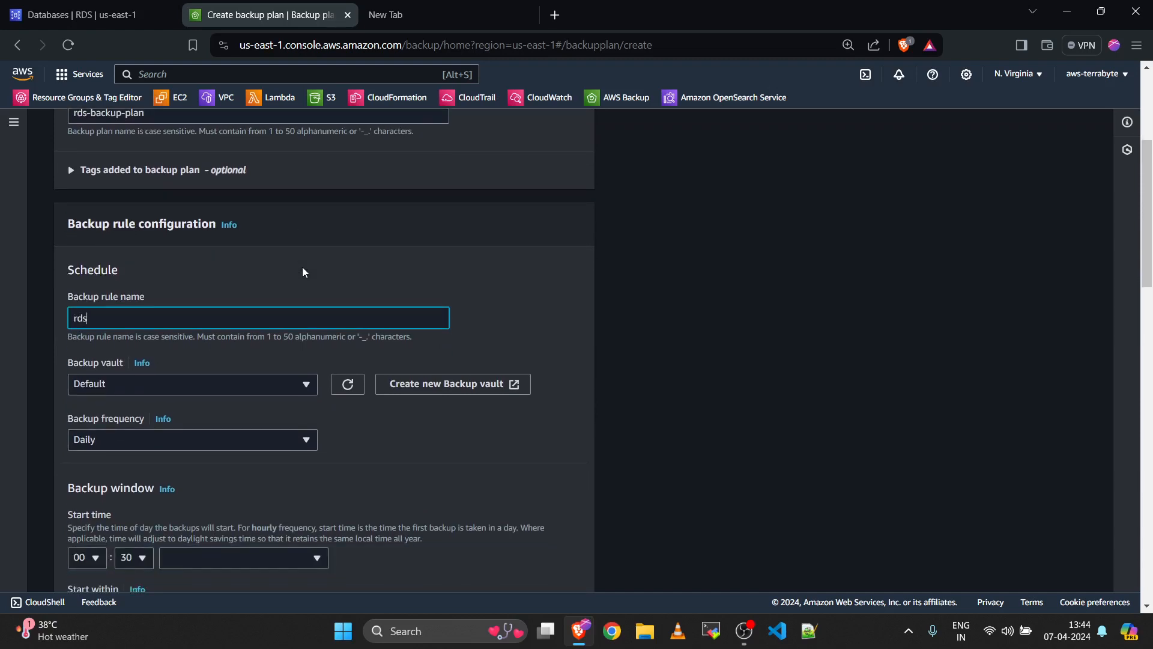
text(-backup-rule)
Step: Select RDS-BACKUP-VAULT as the backup vault for the rule
scroll(303, 271, down, 3)
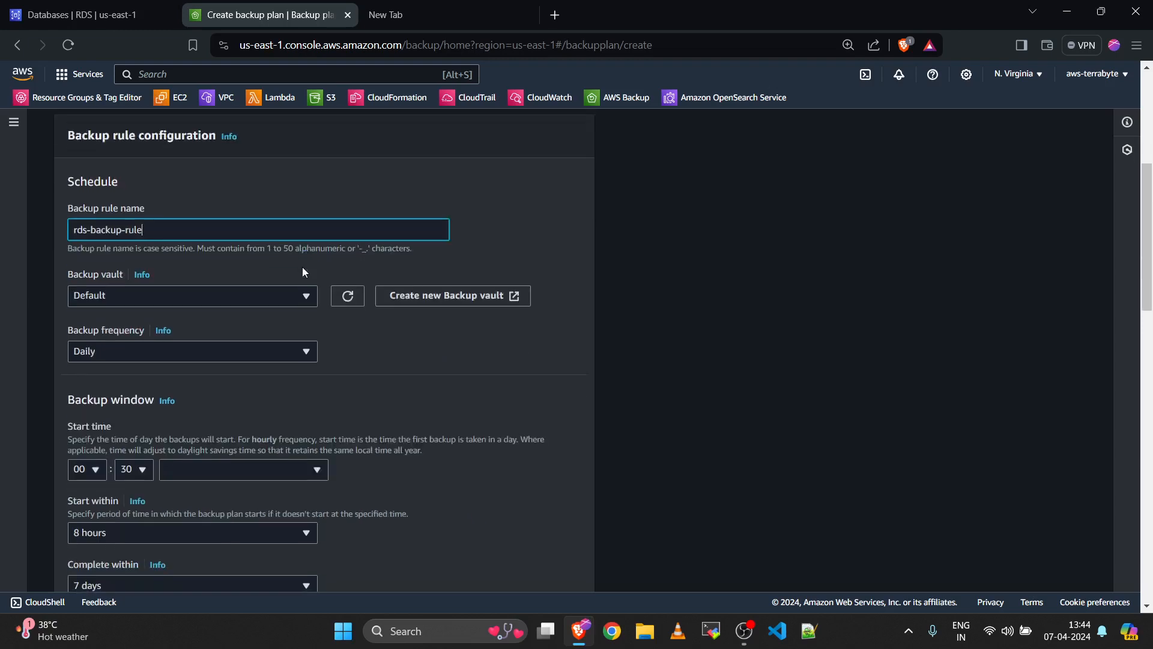
click(303, 304)
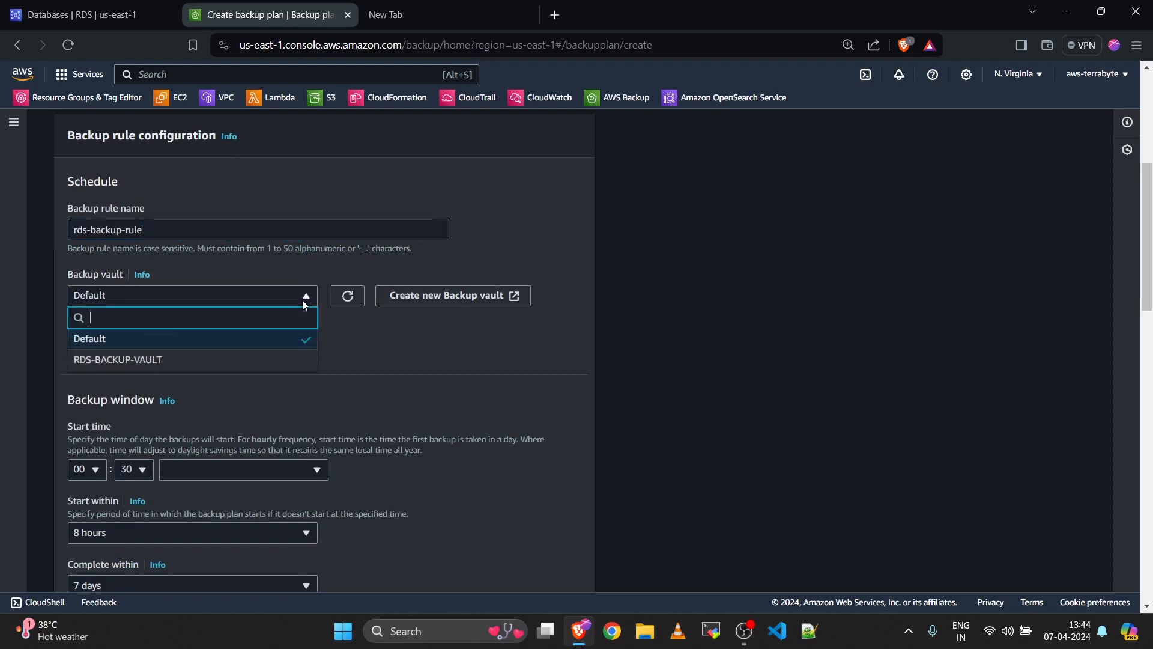
click(243, 359)
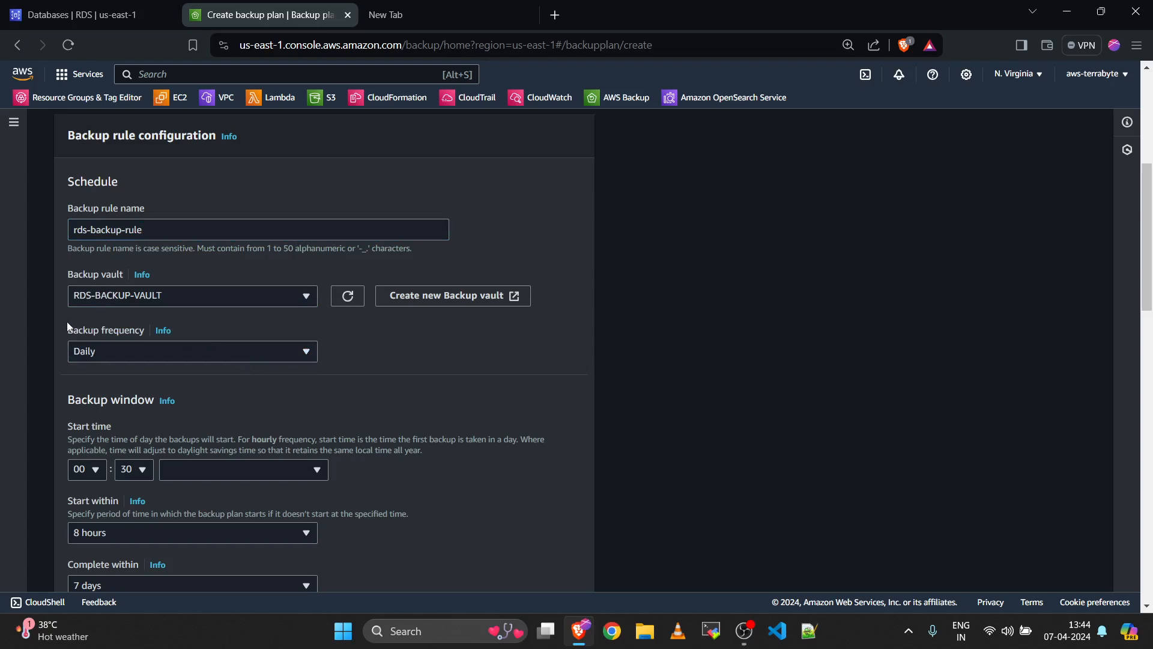
click(110, 298)
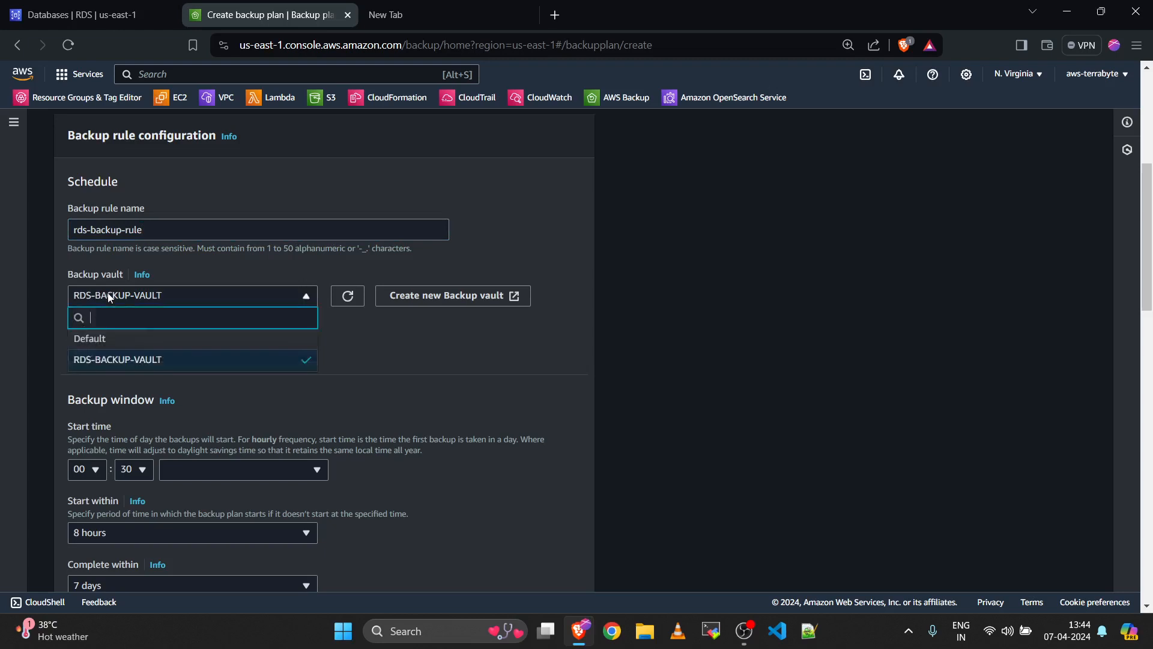
click(110, 360)
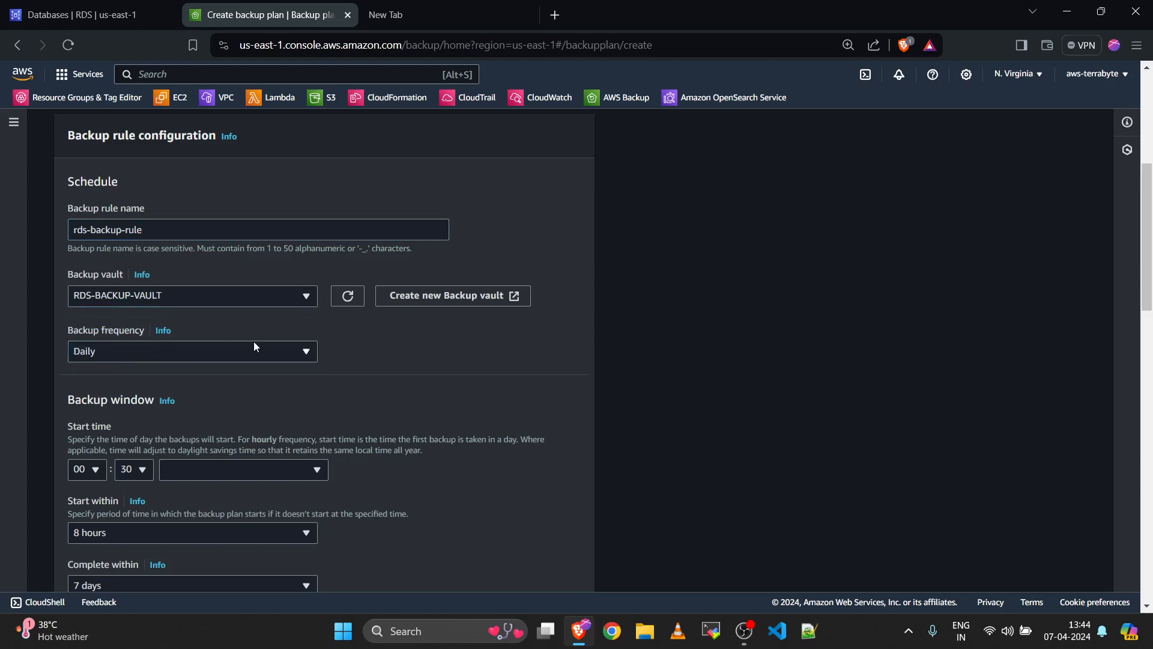
Step: Review the backup frequency options offered for the rule without changing the selection
scroll(424, 361, down, 1)
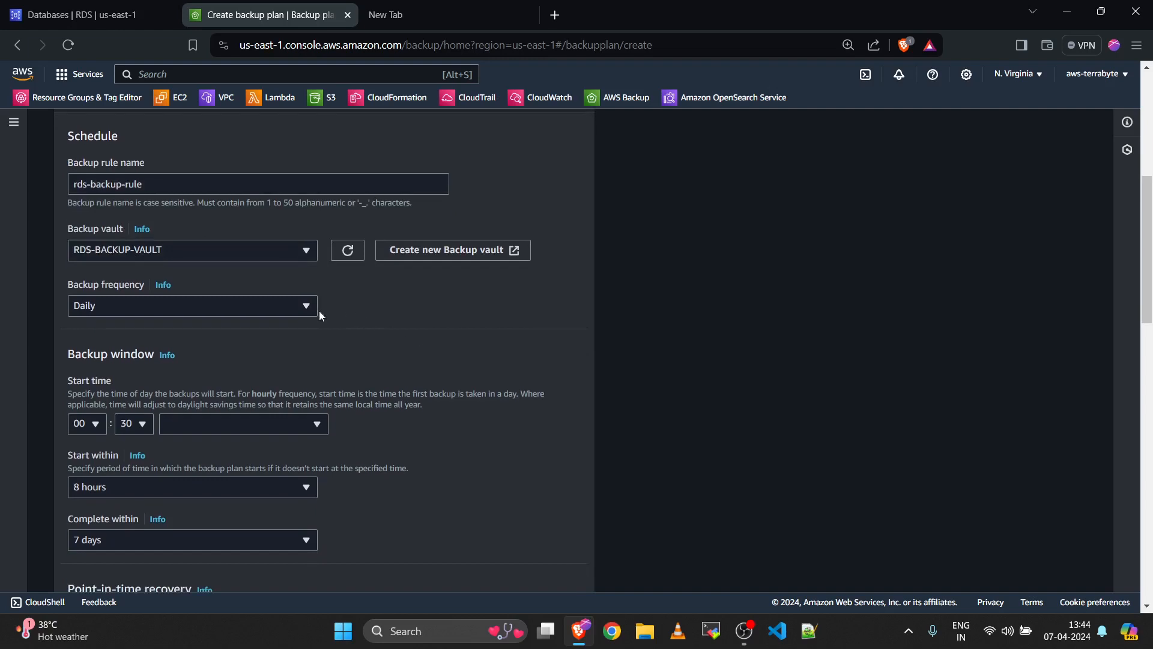
click(249, 309)
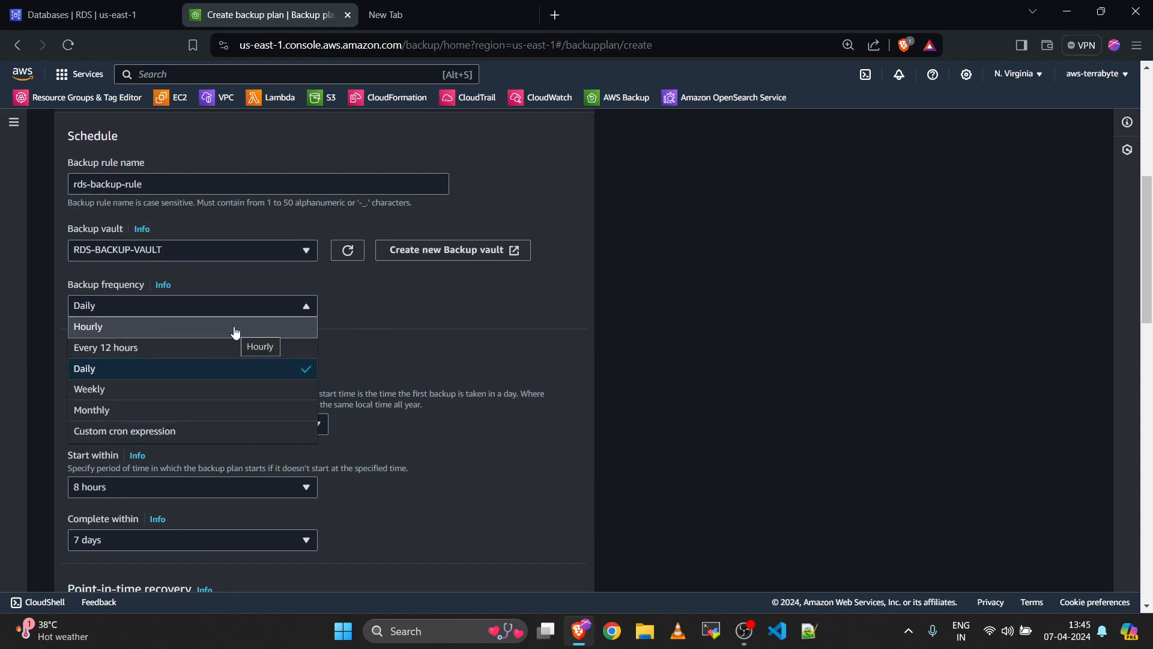
click(381, 298)
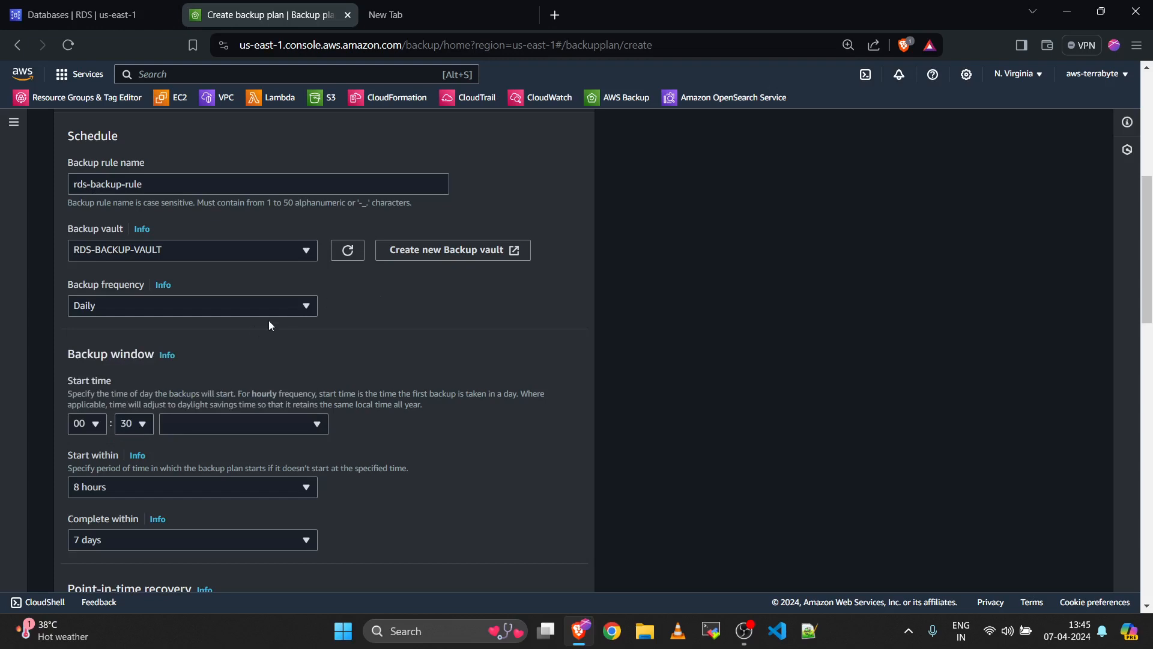
click(231, 315)
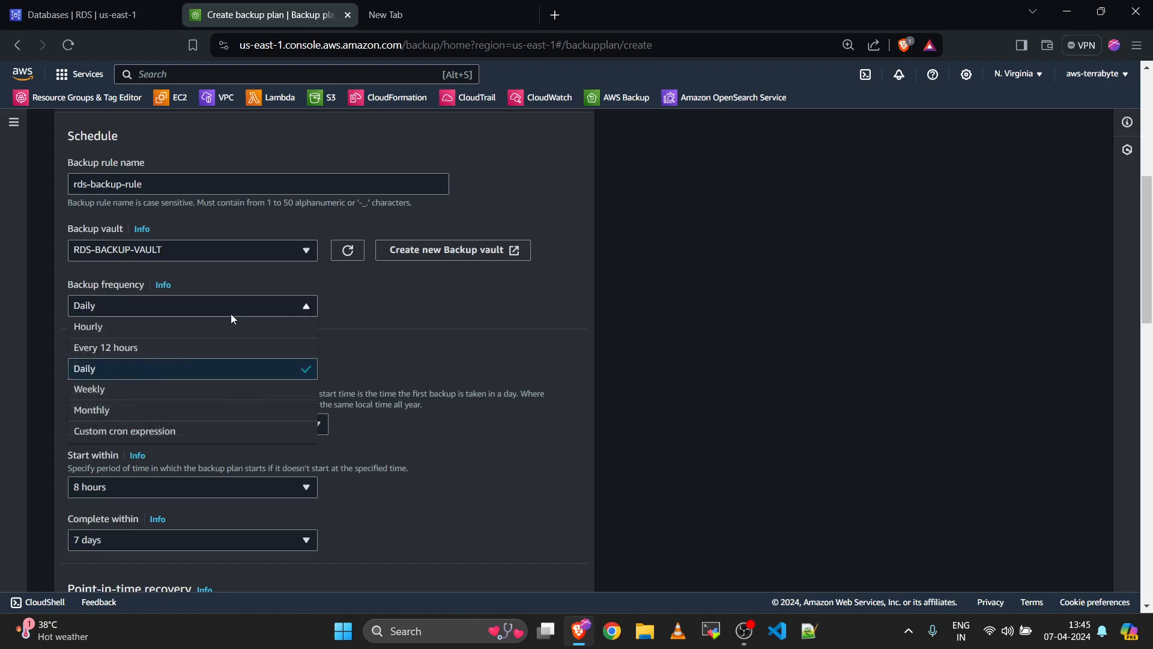
click(383, 322)
Step: Try the custom cron expression frequency, view its expression, and return the backup frequency to Daily
click(274, 304)
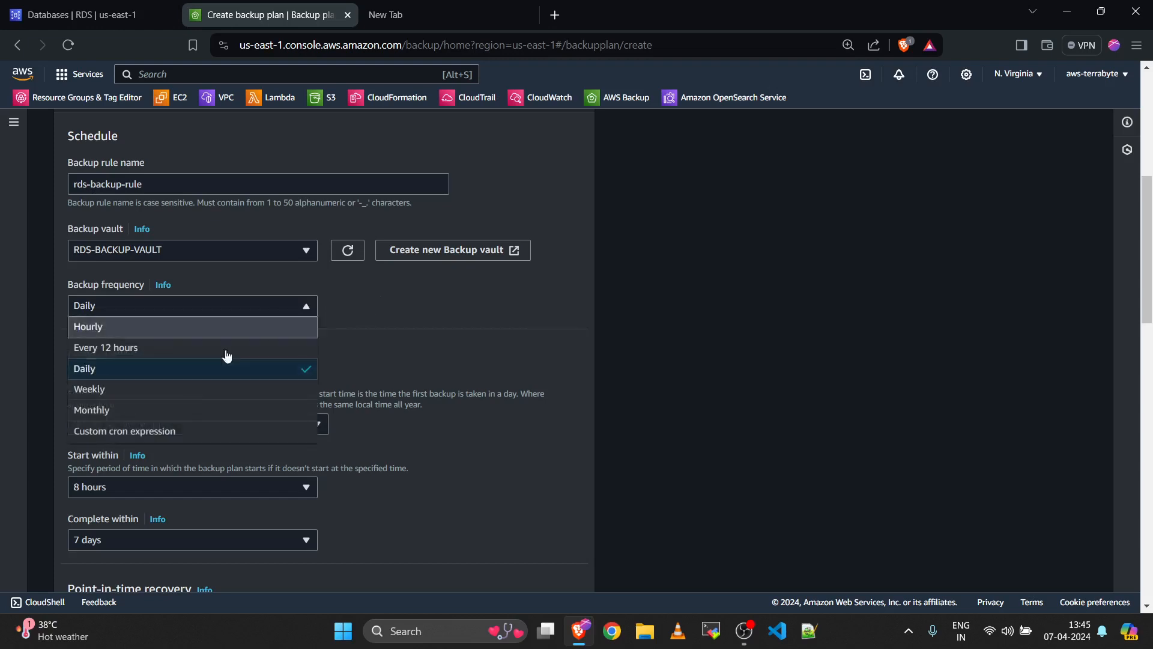
click(170, 431)
click(191, 377)
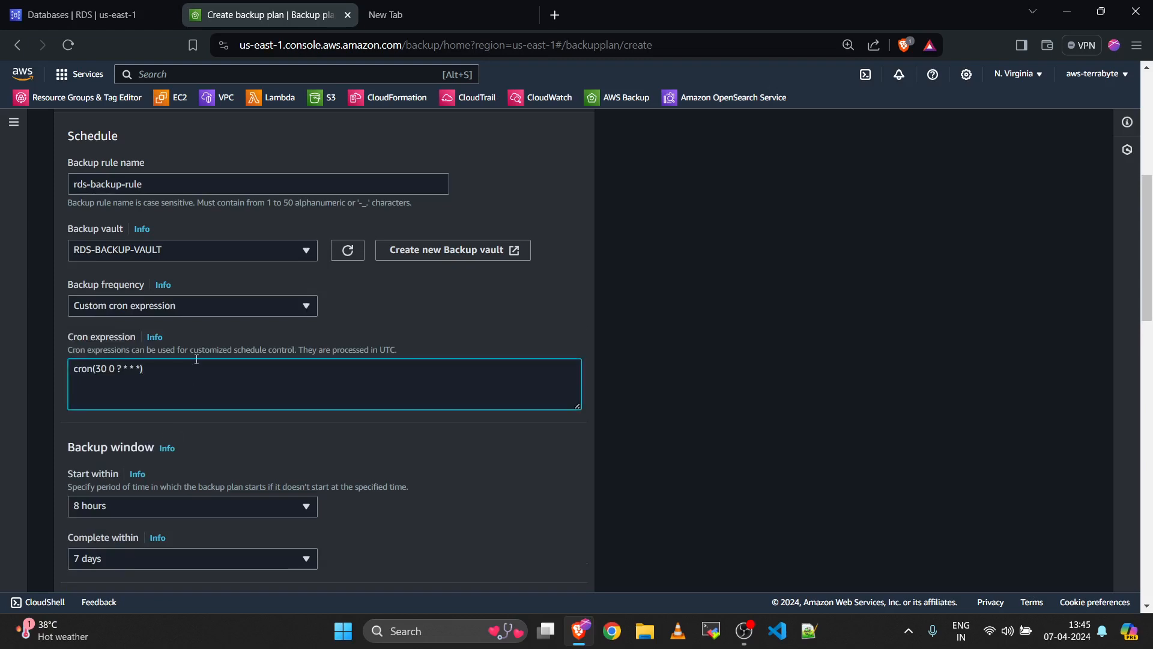
click(182, 312)
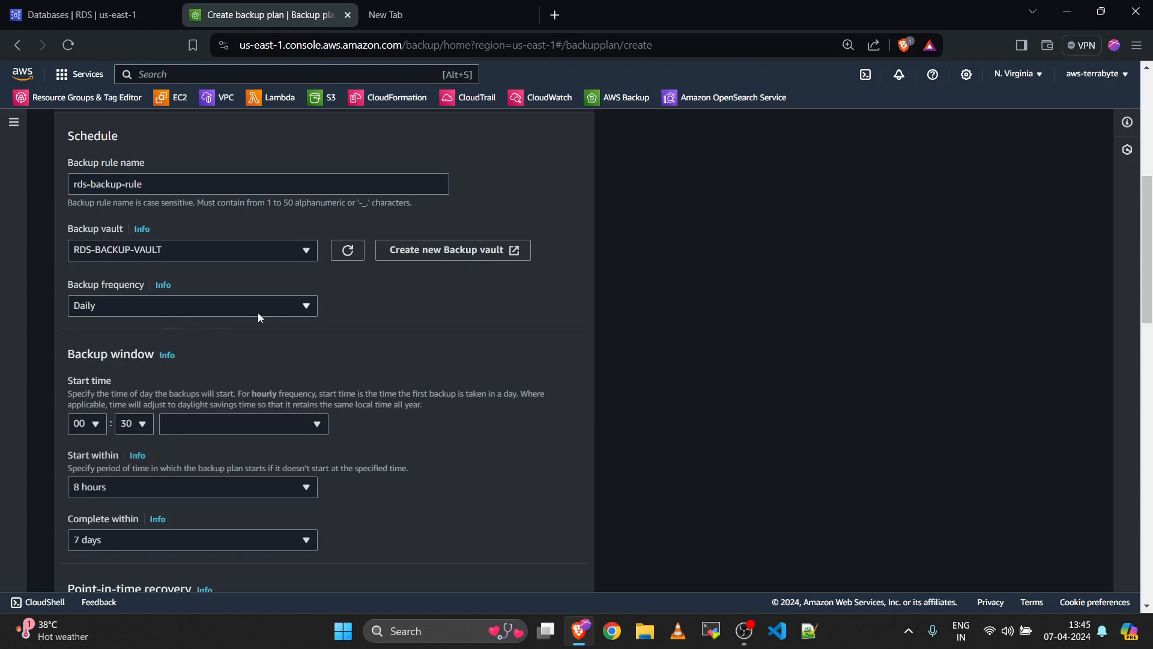
Step: Set the hour of the backup window's start time to 12
scroll(453, 319, down, 1)
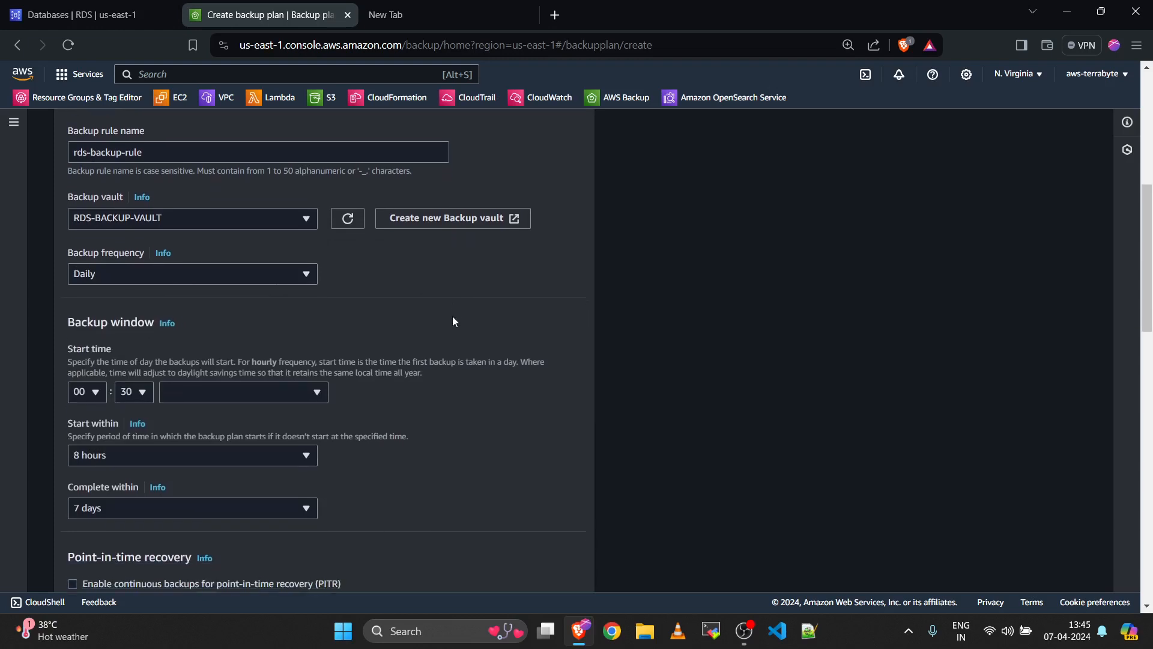
scroll(453, 319, down, 3)
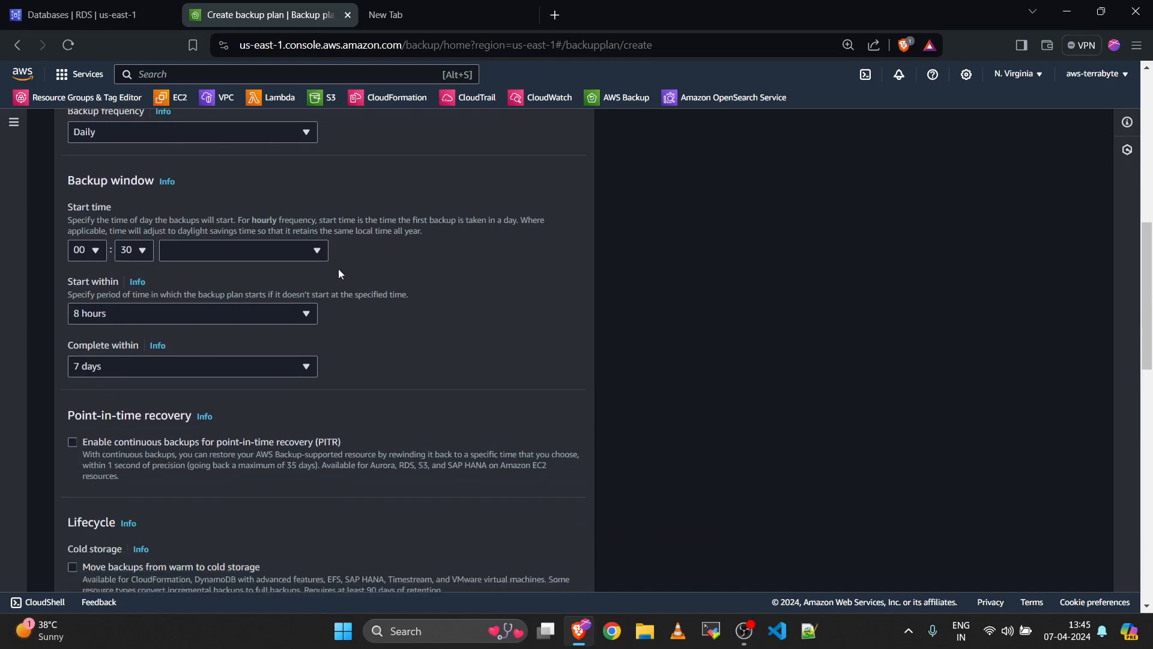
drag(67, 183, 152, 175)
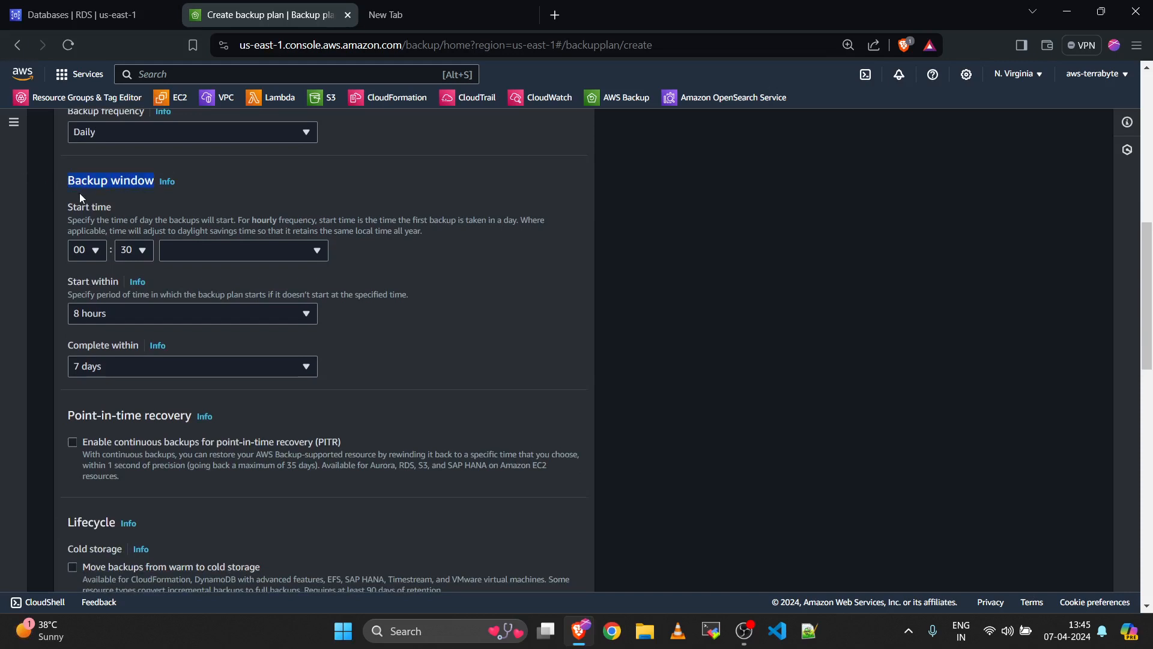
click(95, 180)
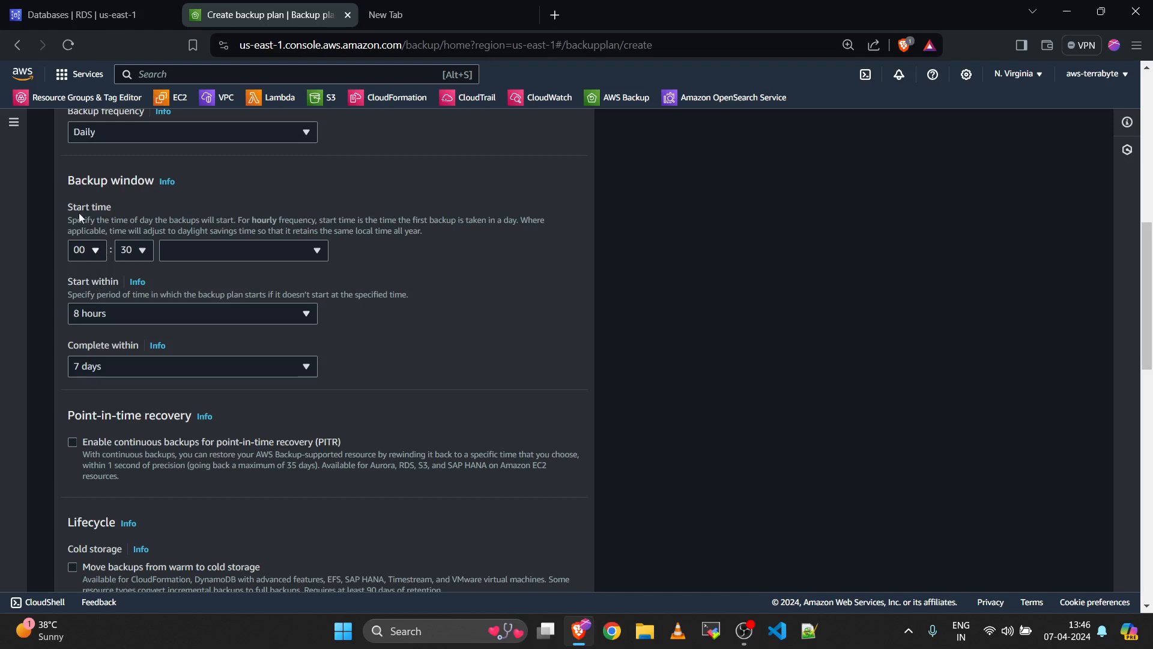
click(83, 252)
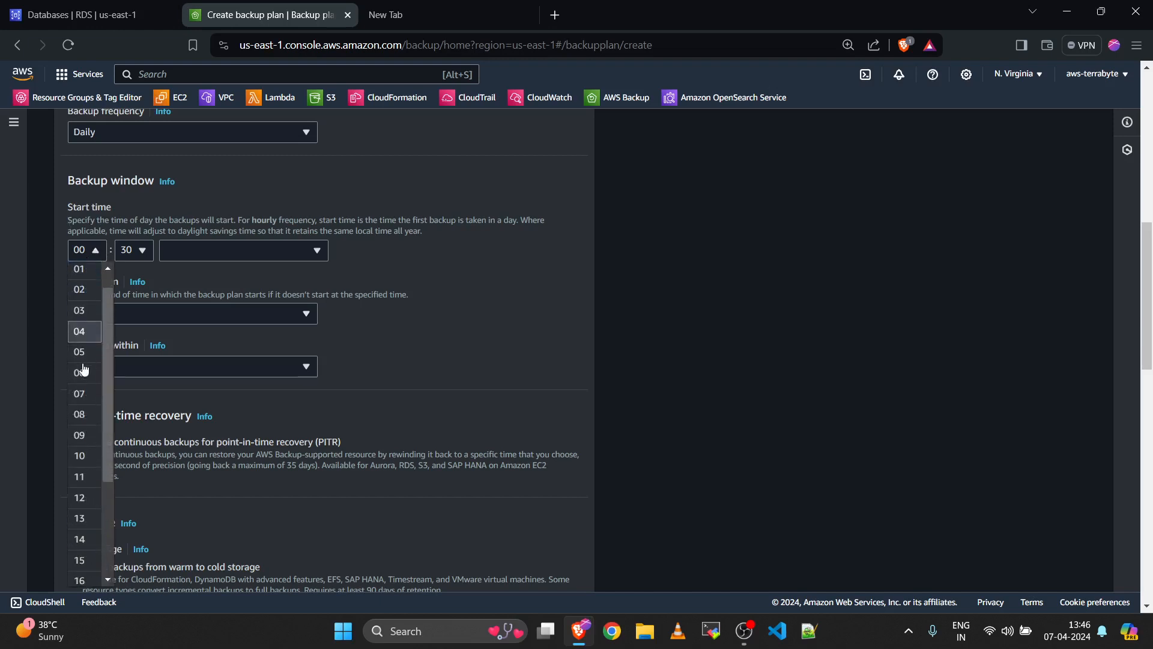
scroll(81, 381, down, 3)
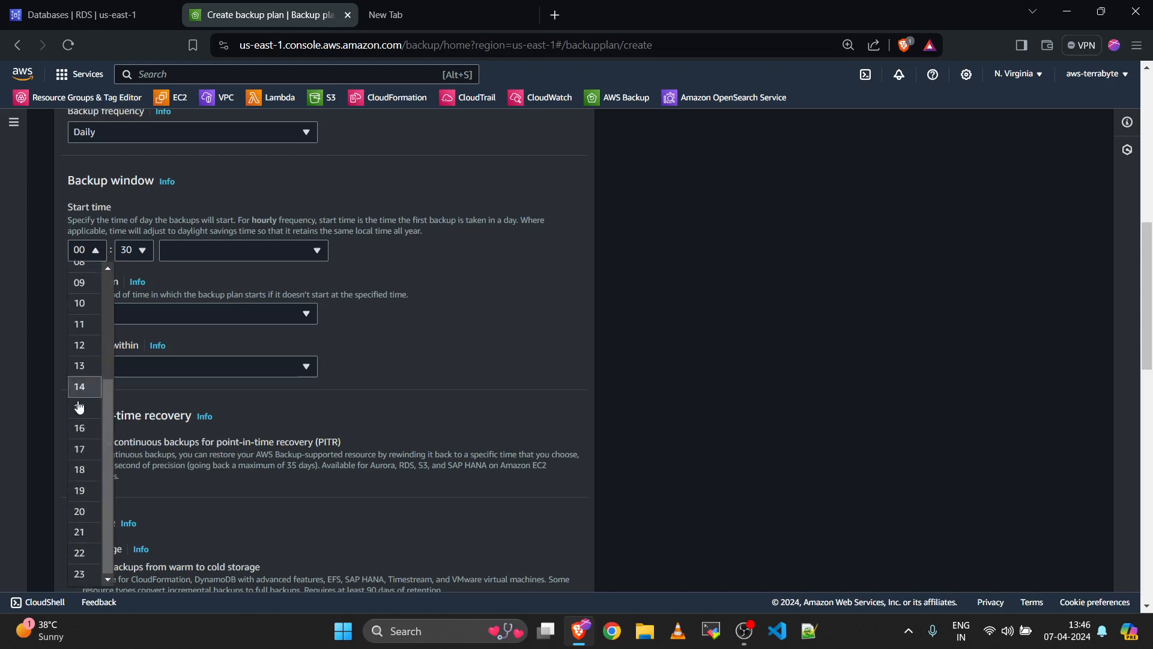
click(81, 345)
Step: Find the Asia/Kolkata (UTC+5.5:00) time zone and assign it to the backup window's start time
click(183, 252)
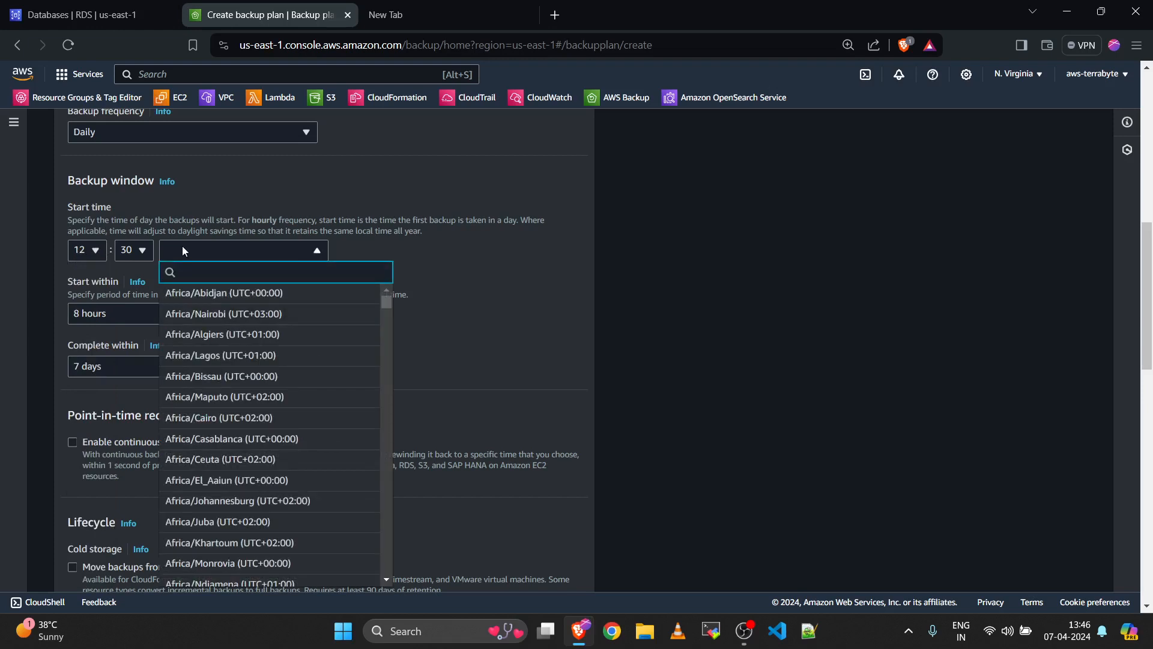
text(Asia)
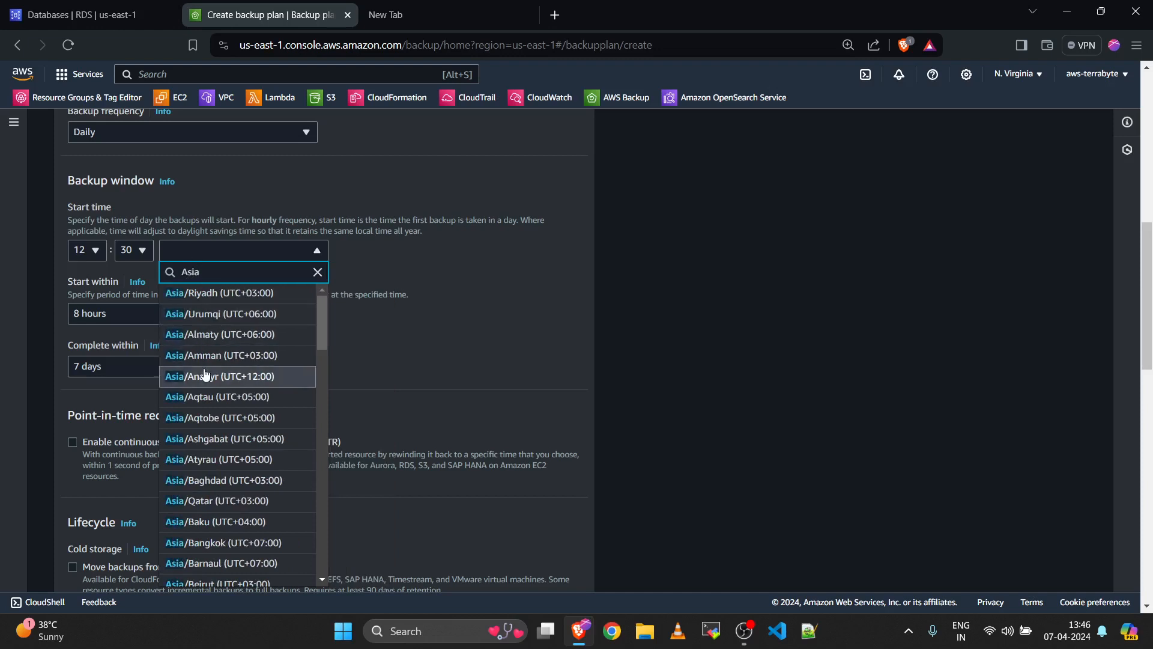
scroll(206, 373, down, 1)
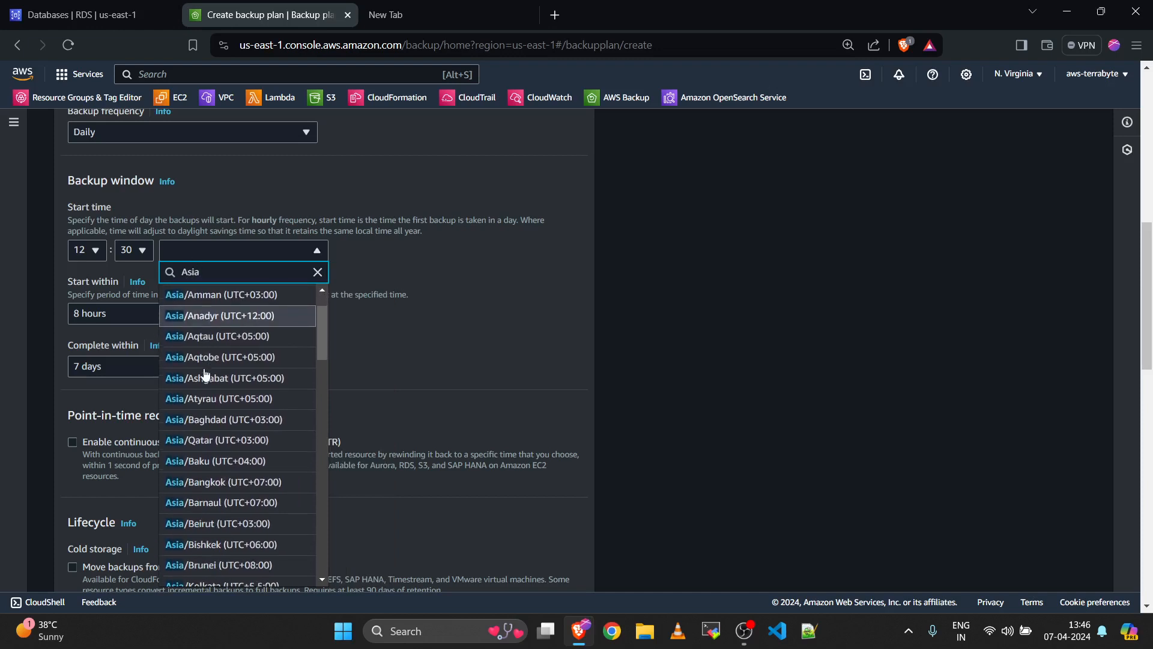
text(/k)
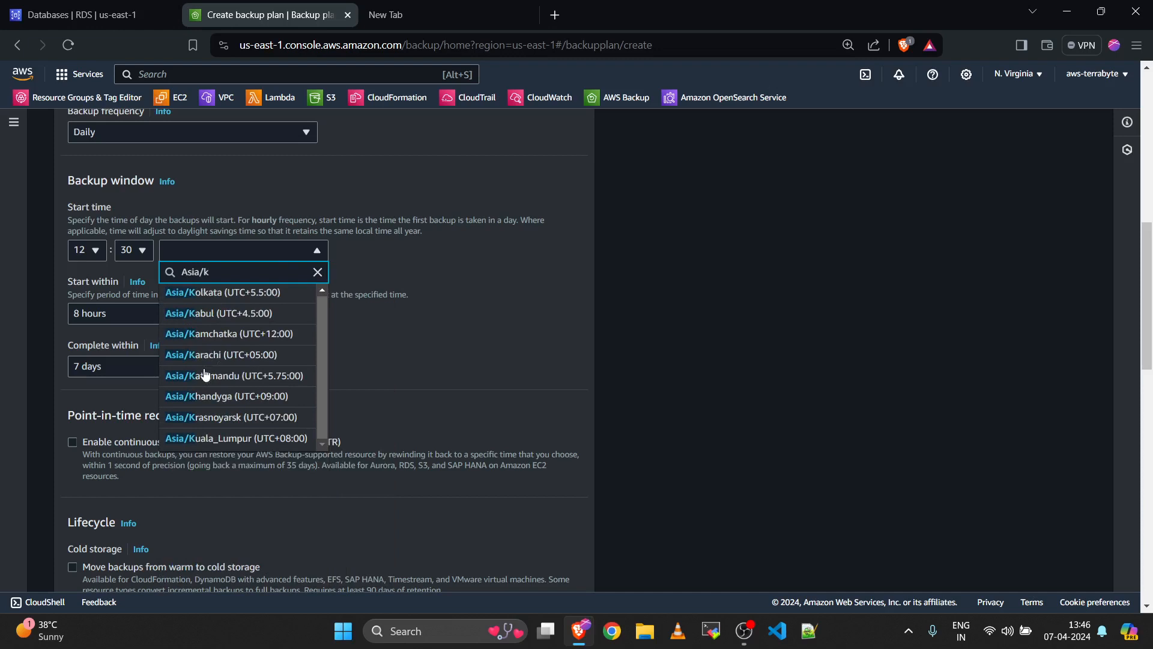
click(256, 297)
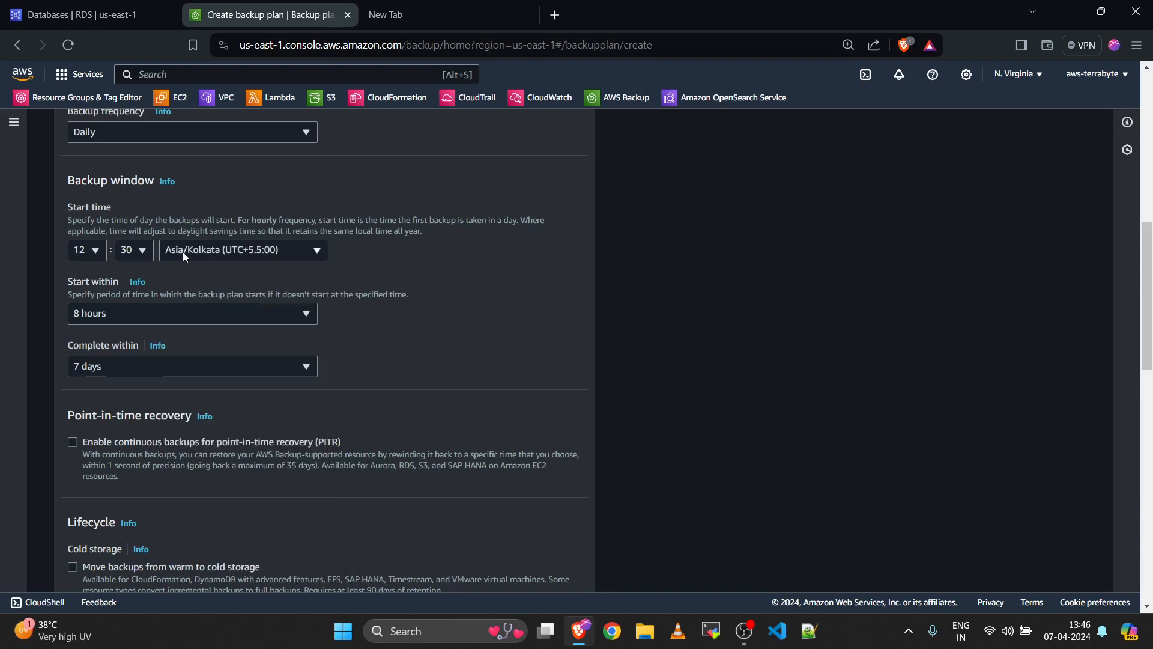
Step: Check the start-within periods for the backup window and choose 8 hours
scroll(380, 270, down, 1)
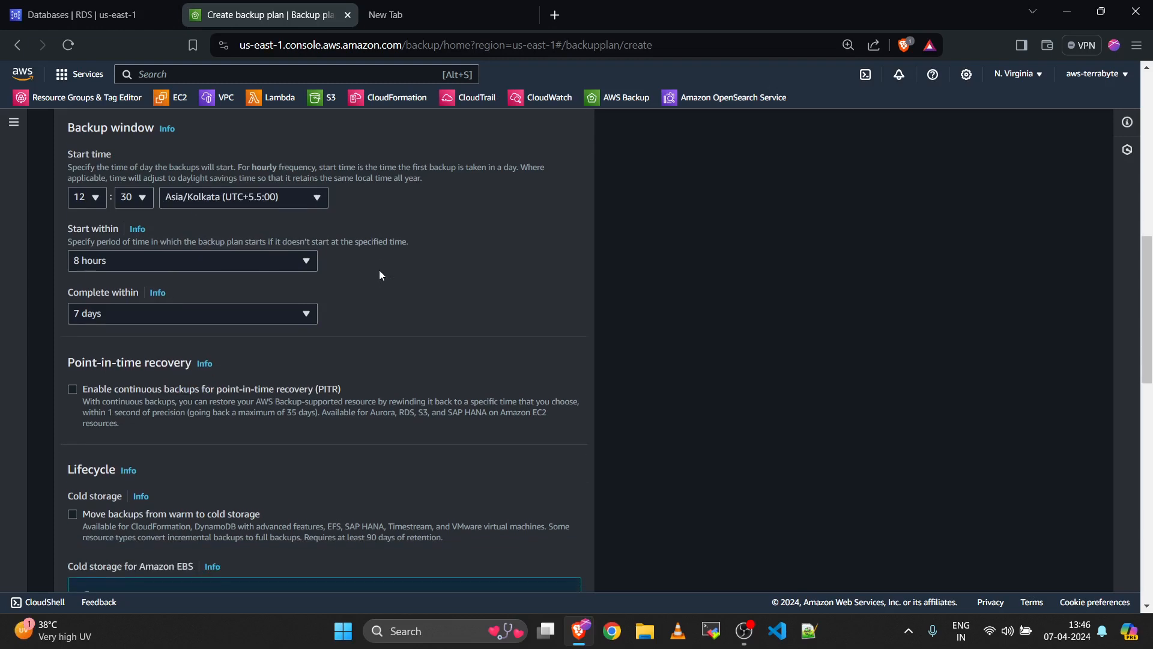
click(204, 262)
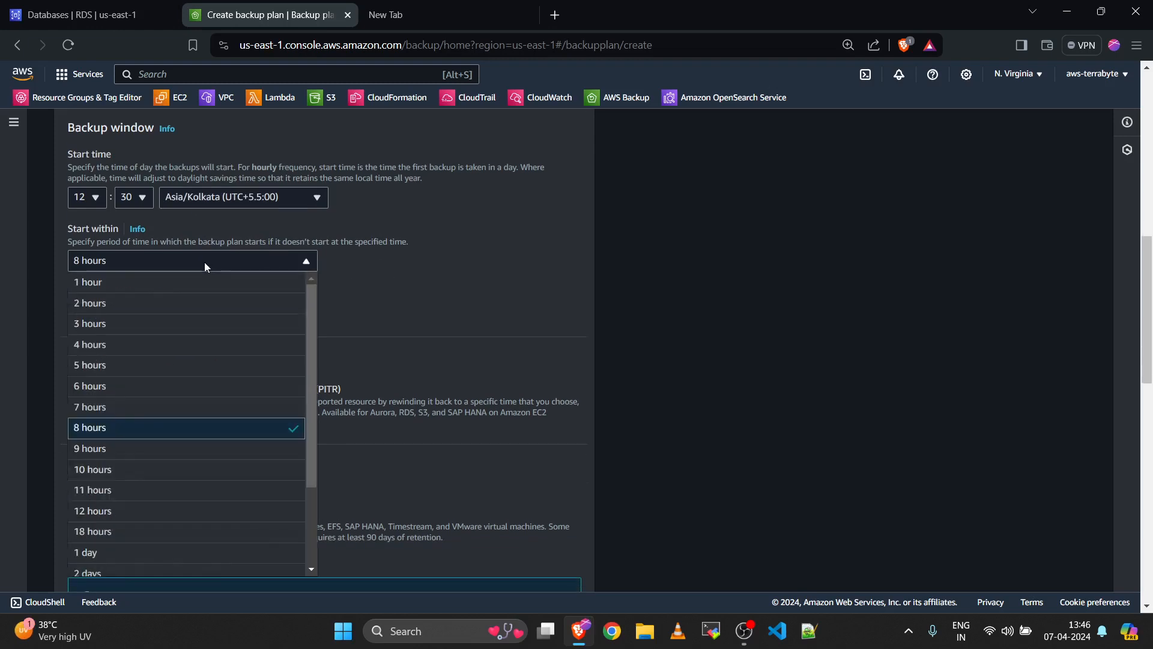
click(133, 428)
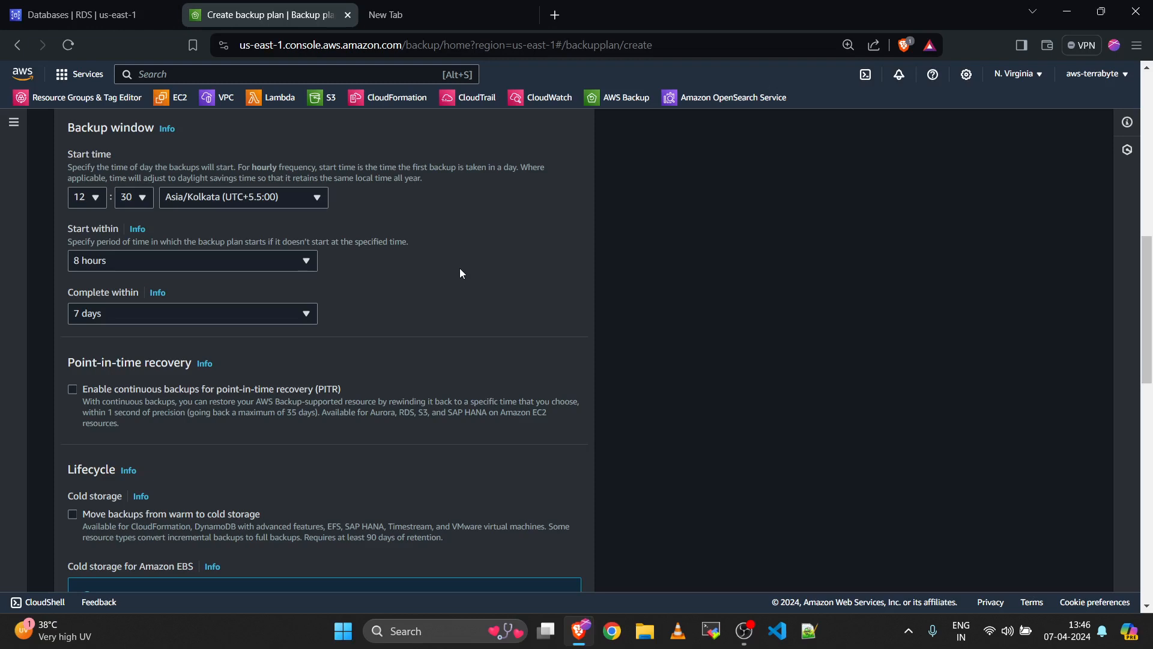
Step: Set the backup window to start within 1 hour and complete within 5 hours
click(106, 265)
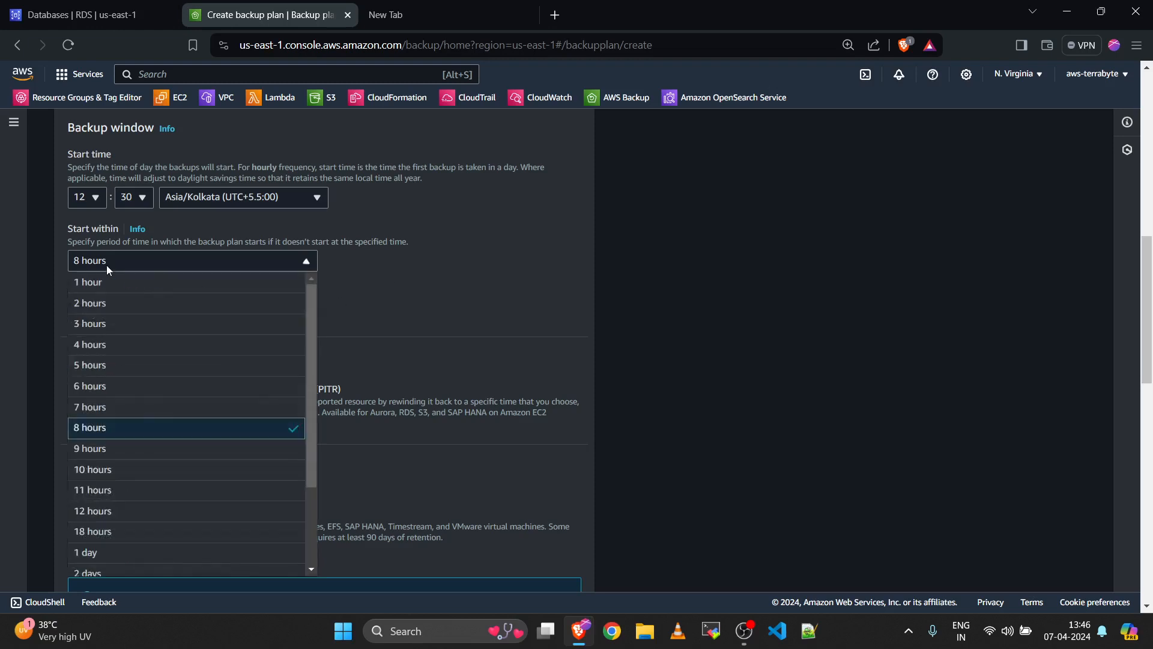
click(113, 281)
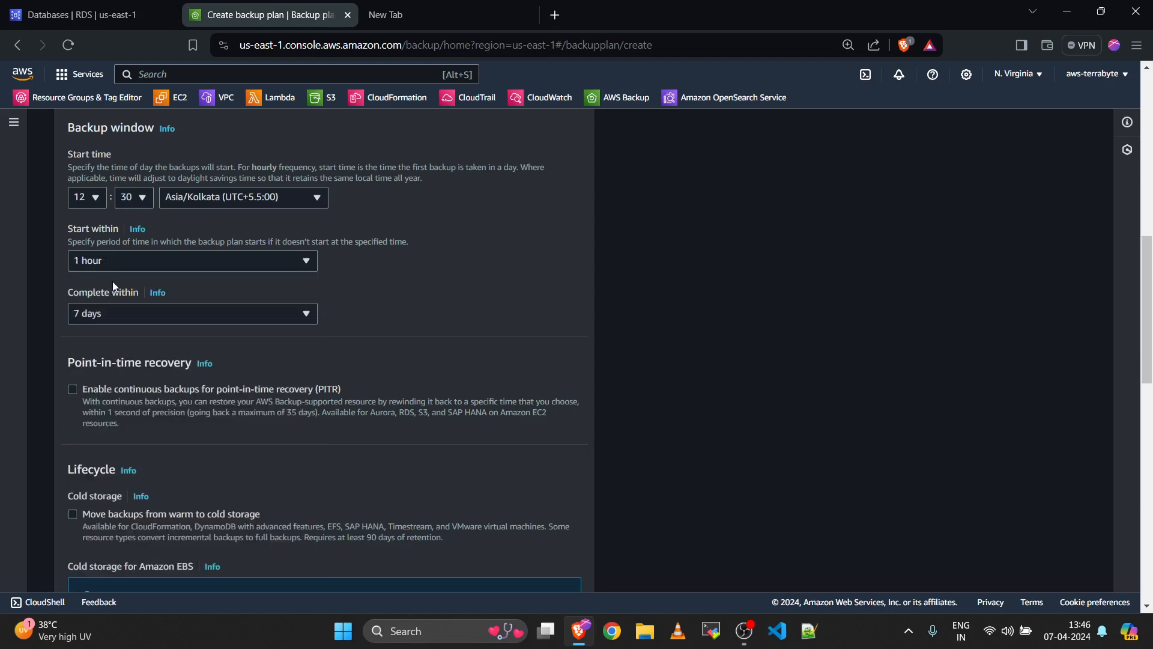
click(187, 319)
scroll(149, 438, up, 1)
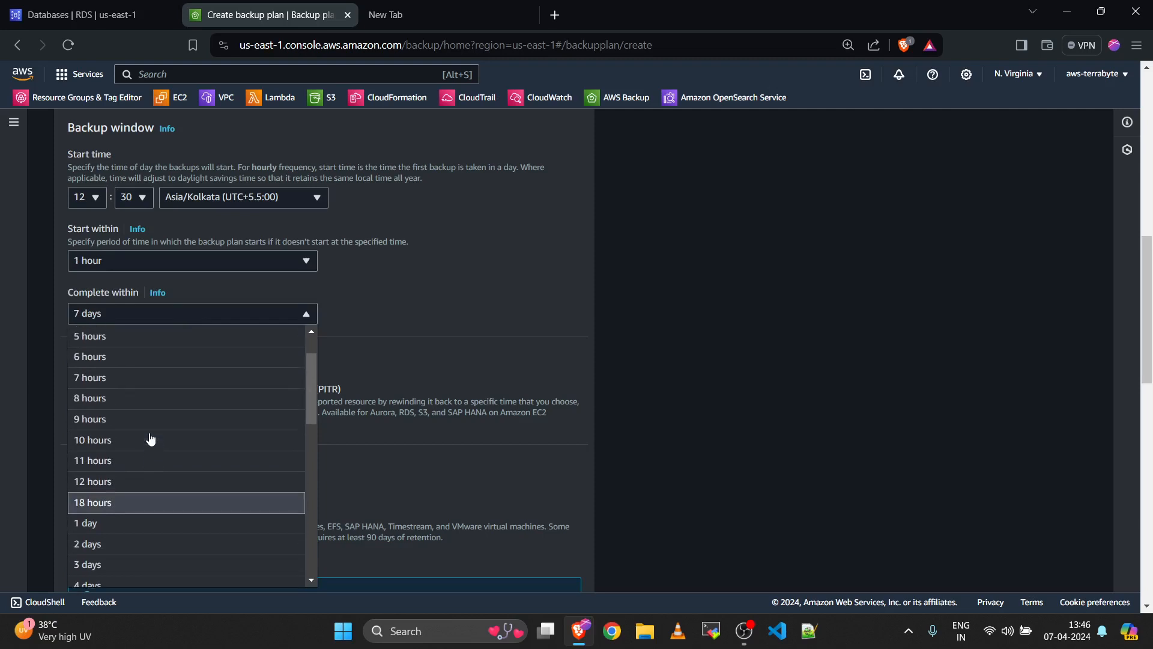
click(174, 342)
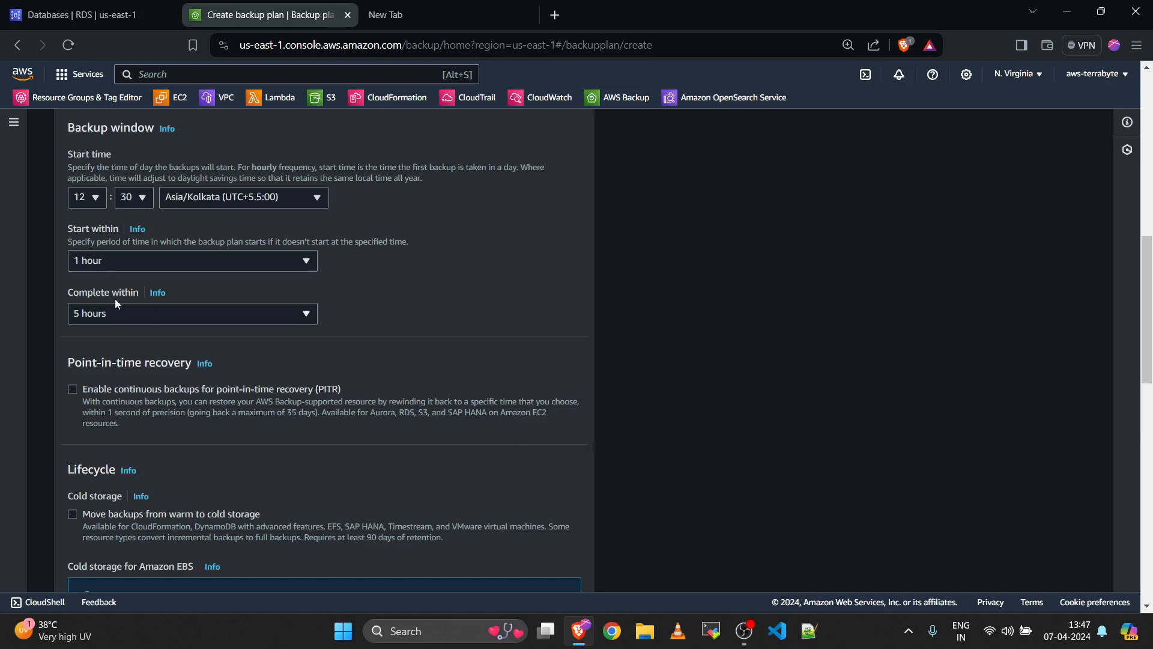
Step: Read the help information on the backup window's start-within period and close it
triple_click(81, 127)
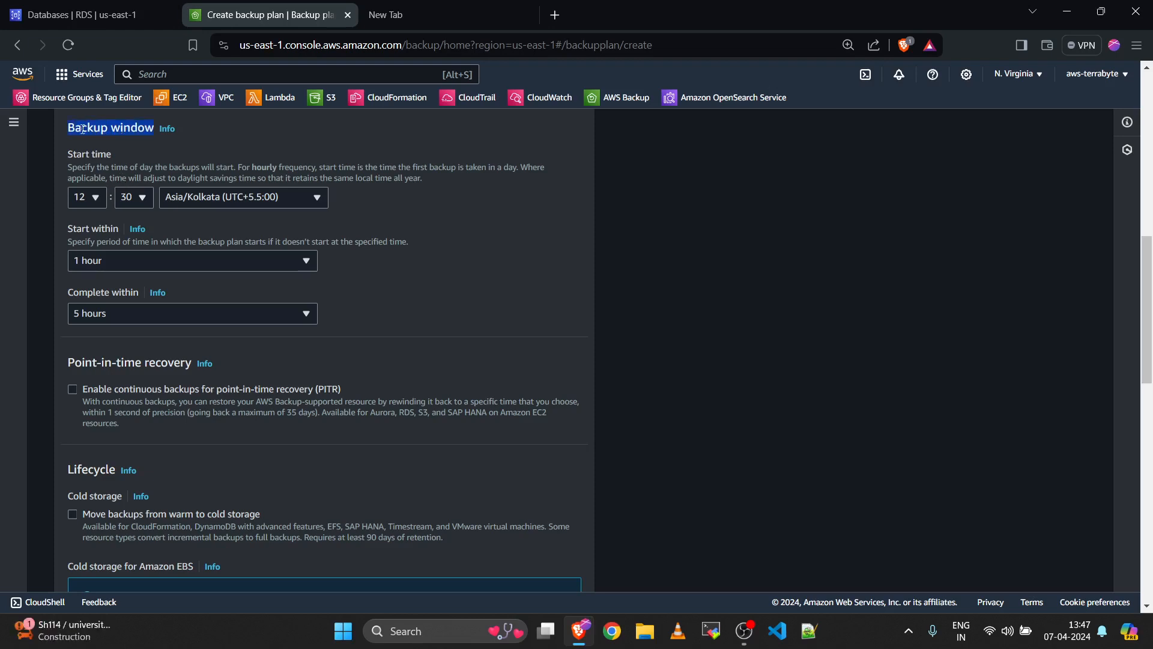
drag(82, 129, 129, 134)
click(75, 132)
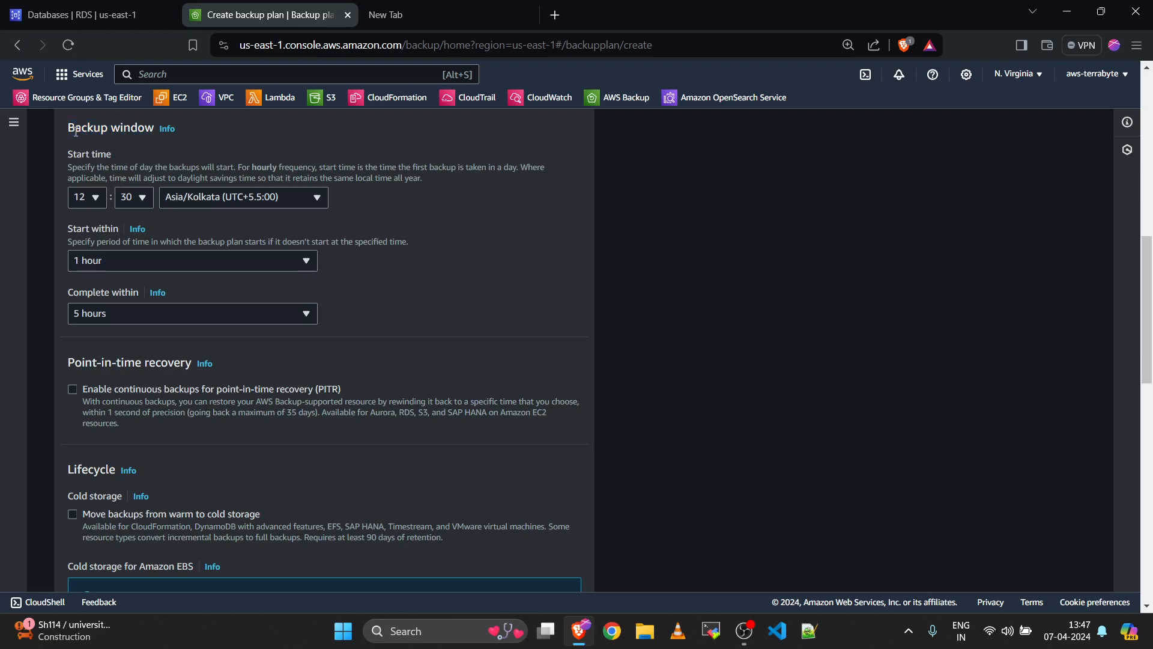
click(143, 230)
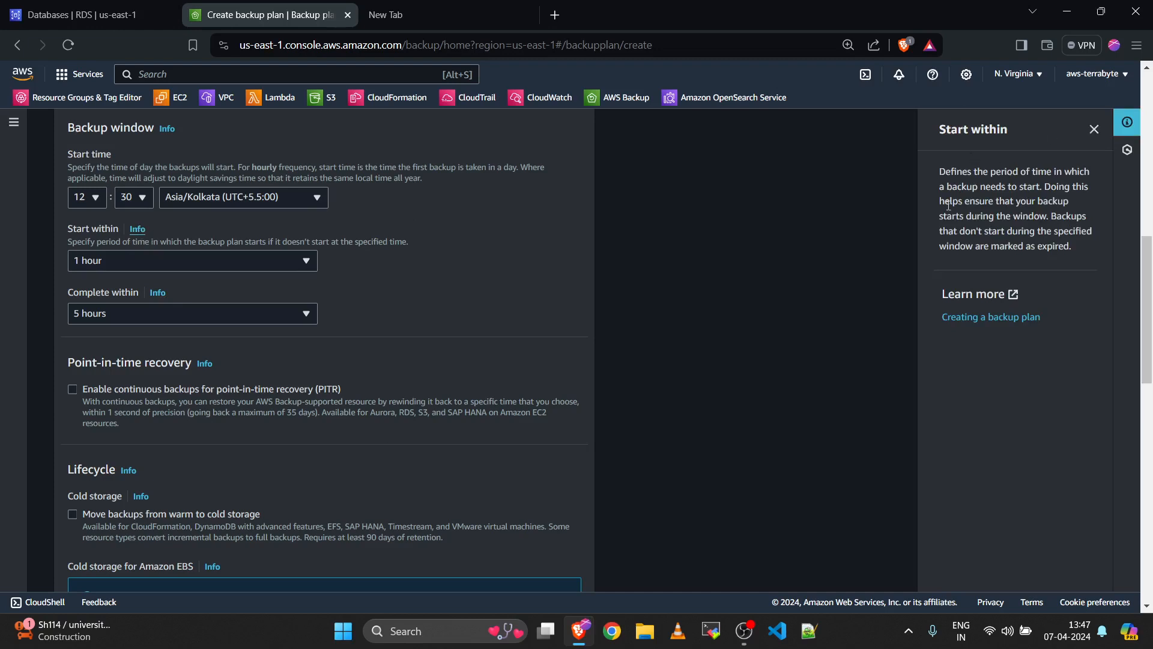
click(1093, 131)
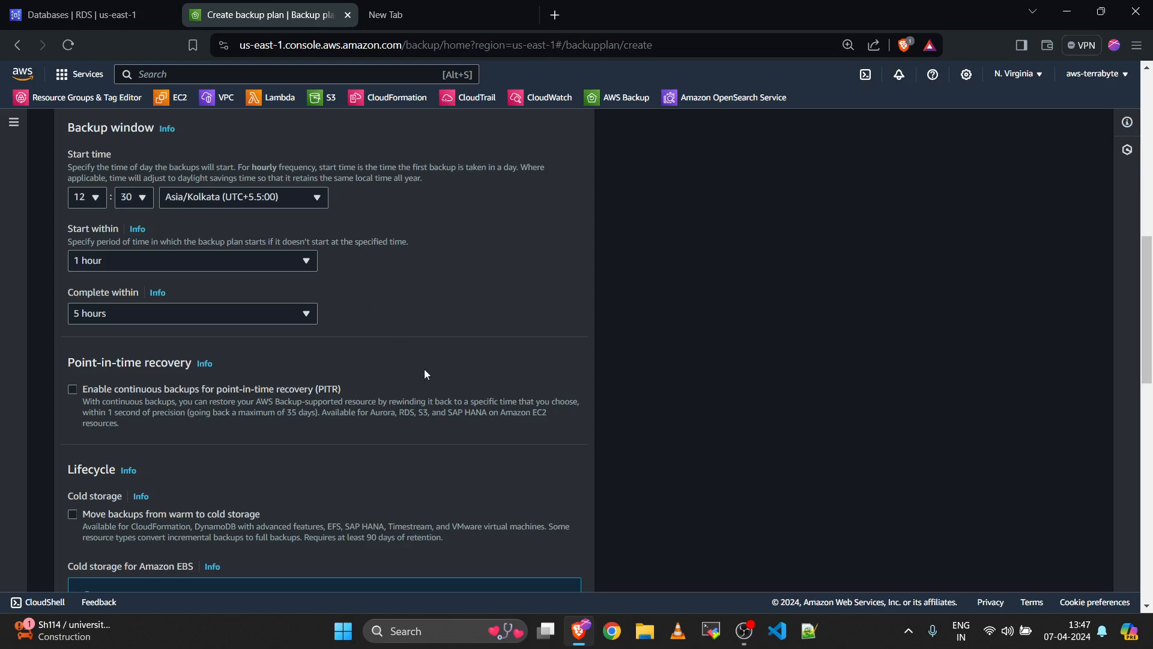
Step: Examine the point-in-time recovery and lifecycle options, trying the move of backups to cold storage and leaving it disabled
scroll(425, 374, down, 1)
scroll(425, 374, down, 1)
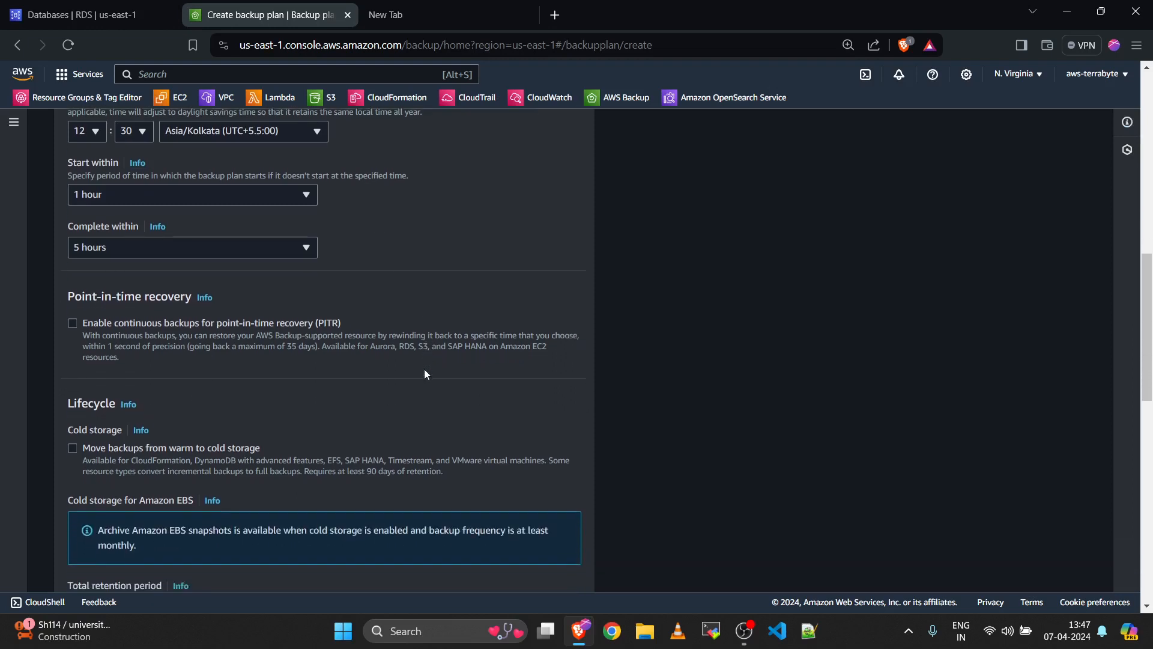
scroll(424, 368, down, 1)
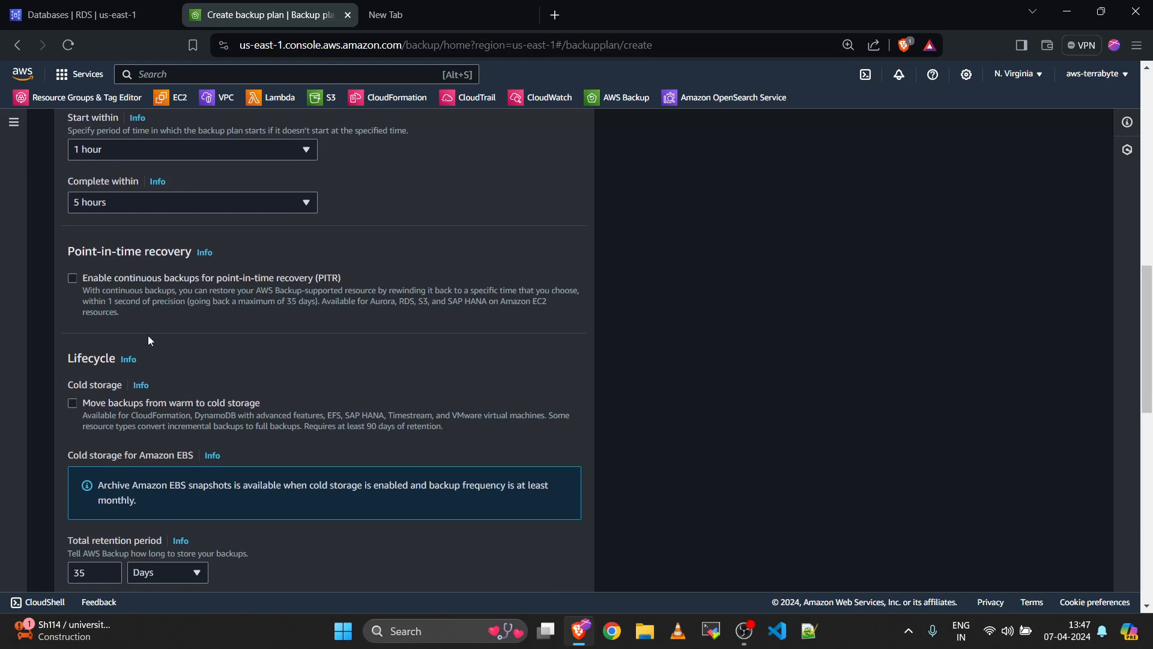
scroll(147, 335, down, 1)
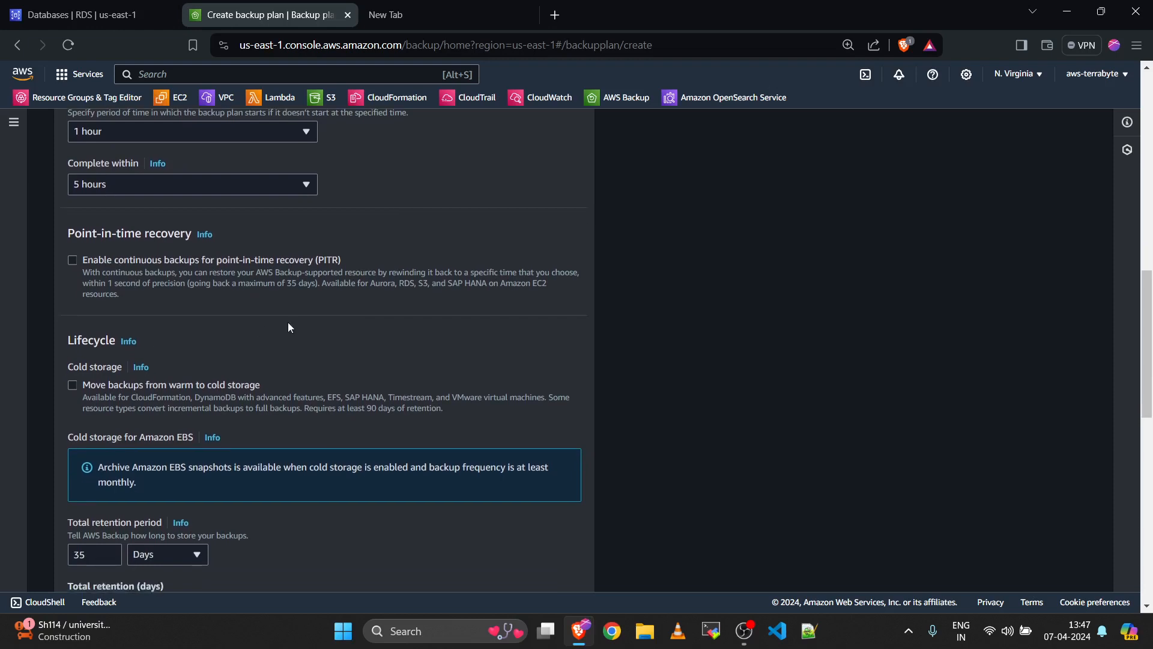
scroll(289, 327, down, 1)
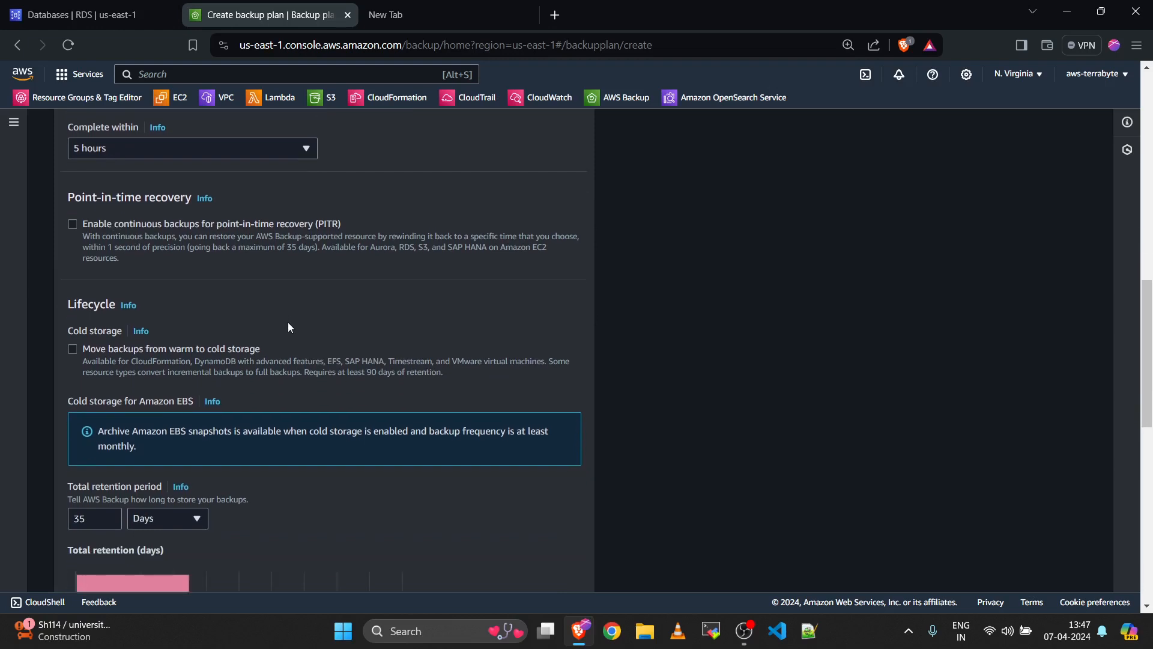
scroll(289, 327, down, 1)
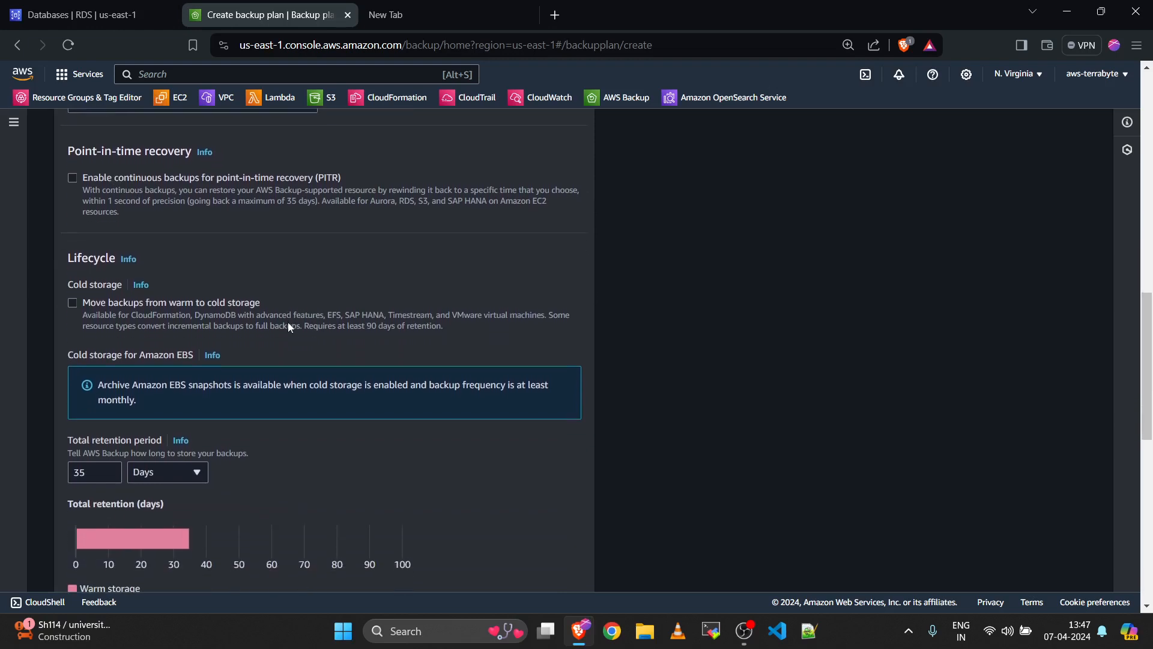
scroll(287, 322, down, 1)
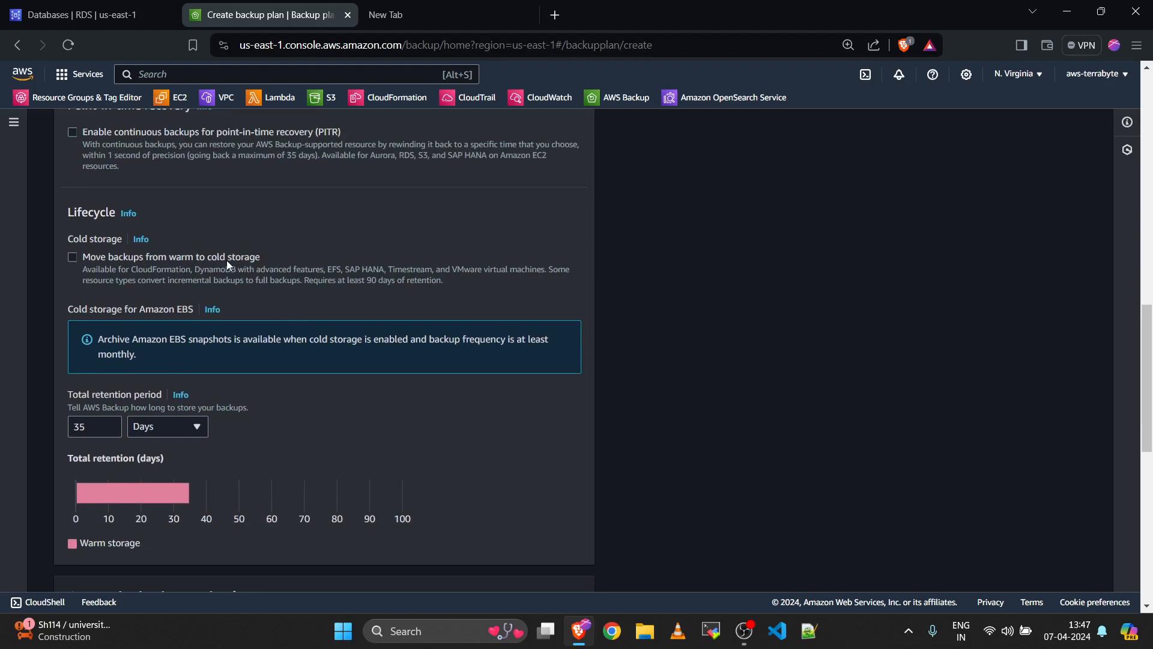
right_click(226, 261)
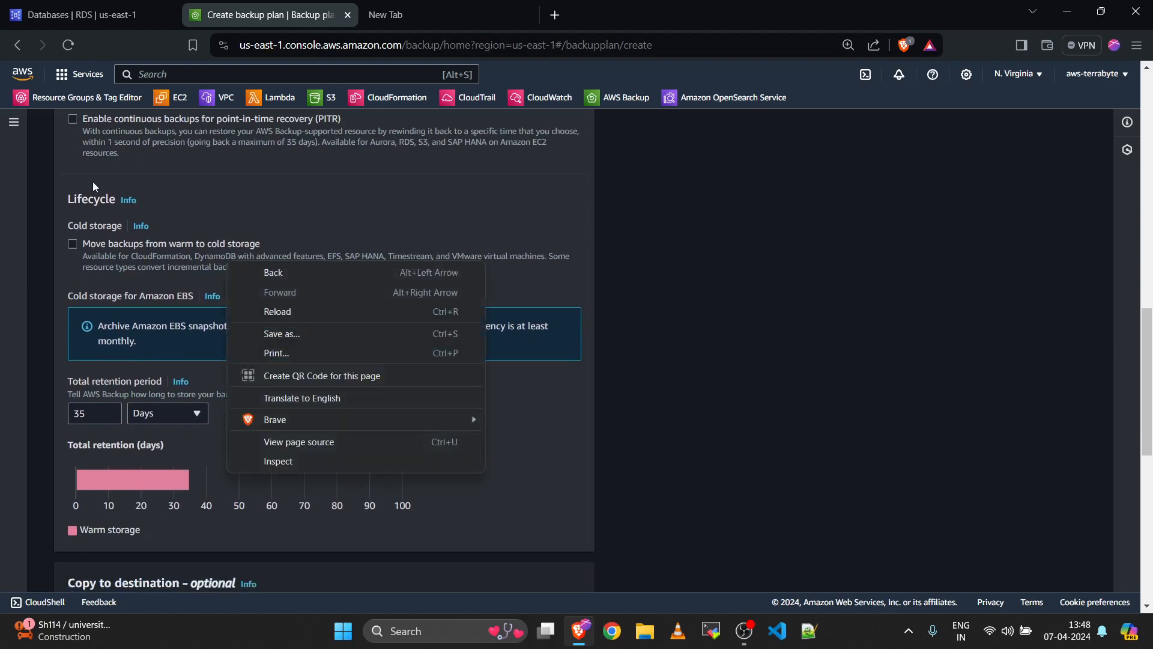
click(187, 205)
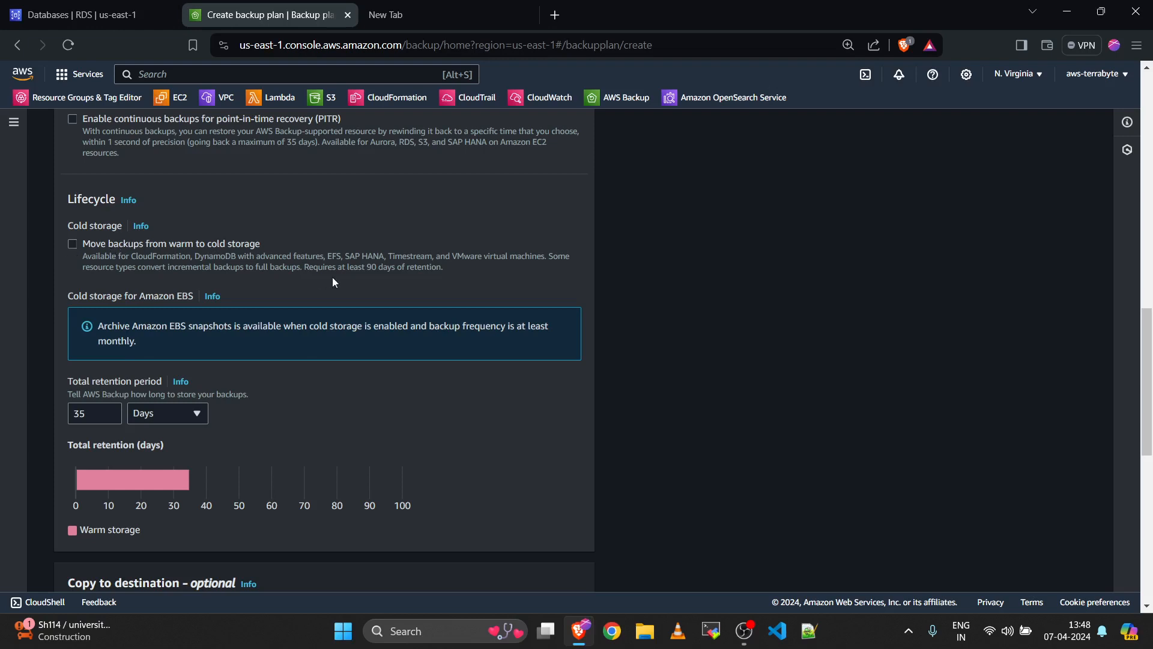
click(73, 244)
click(73, 244)
Step: Set the backup rule's total retention period to 30 days
scroll(78, 243, down, 1)
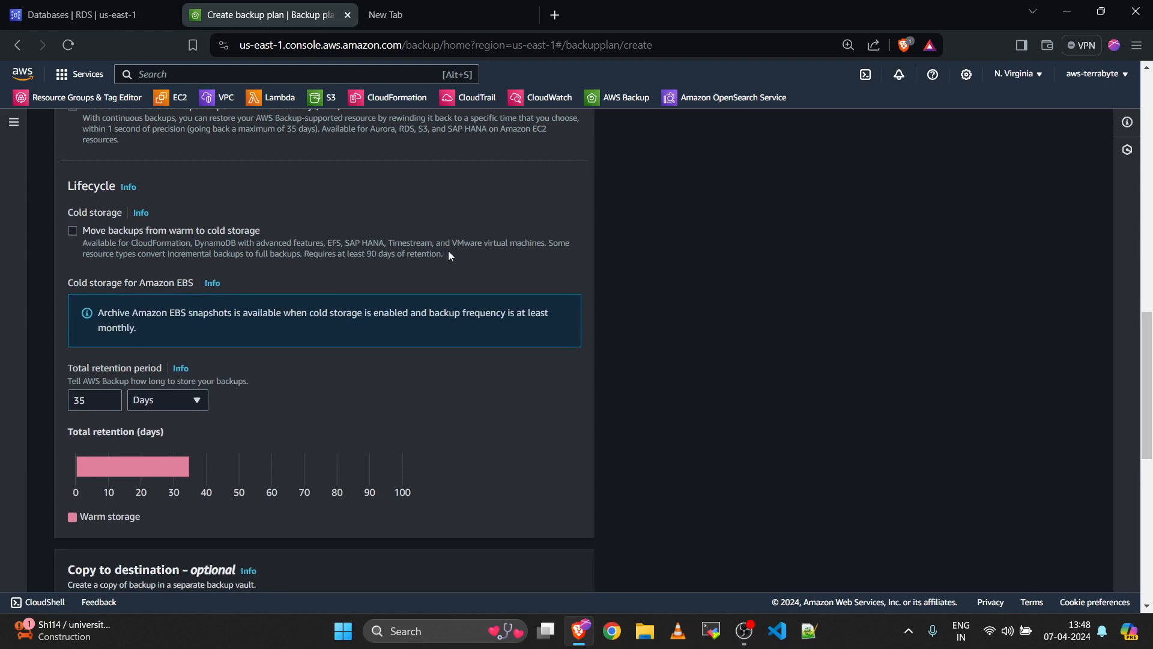
scroll(449, 255, down, 1)
scroll(448, 252, down, 3)
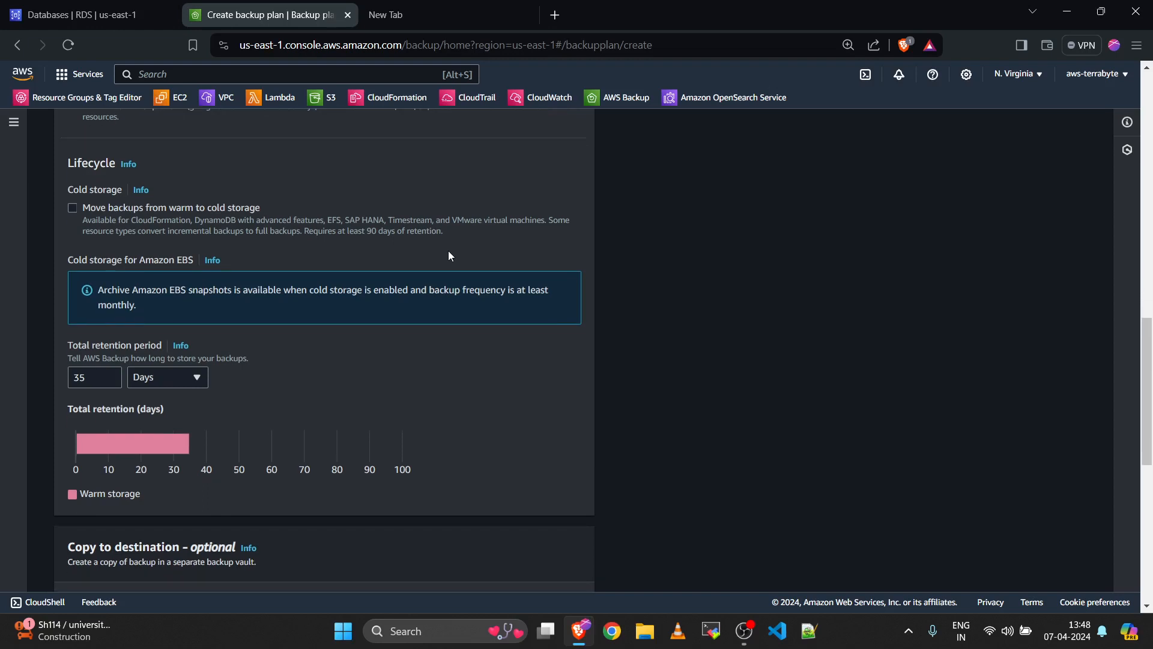
scroll(450, 255, up, 1)
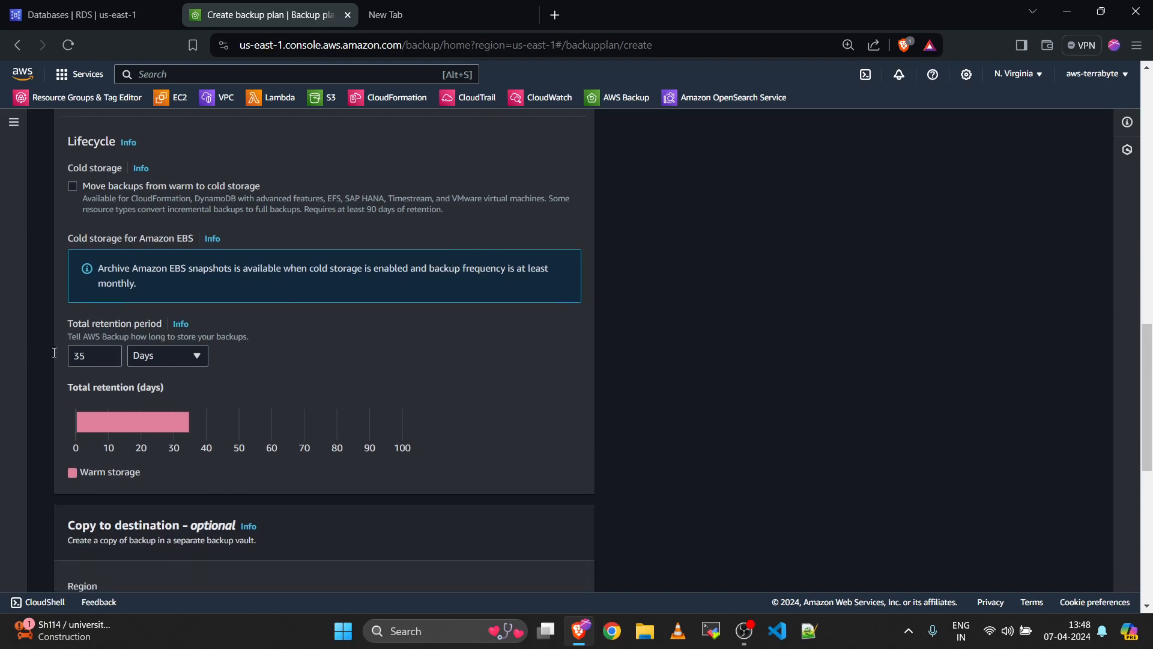
drag(68, 325, 144, 328)
click(144, 327)
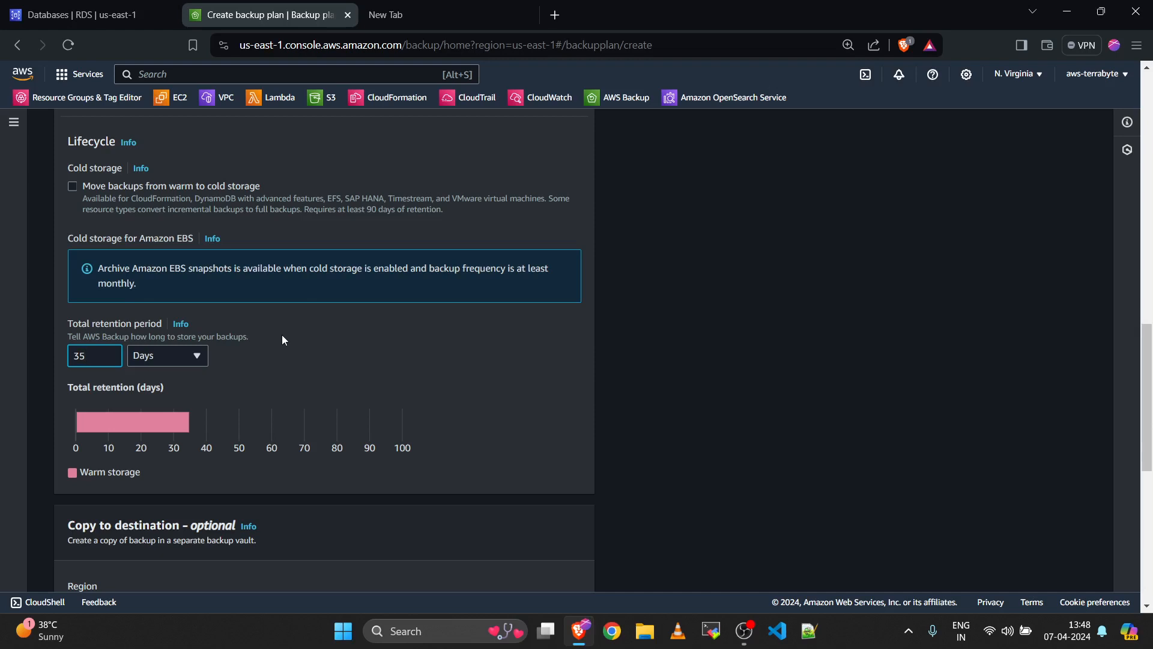
key(BackSpace)
text(0)
click(431, 373)
Step: Find the Asia Pacific (Mumbai) Region and choose it as the destination for the backup copy
scroll(431, 373, down, 3)
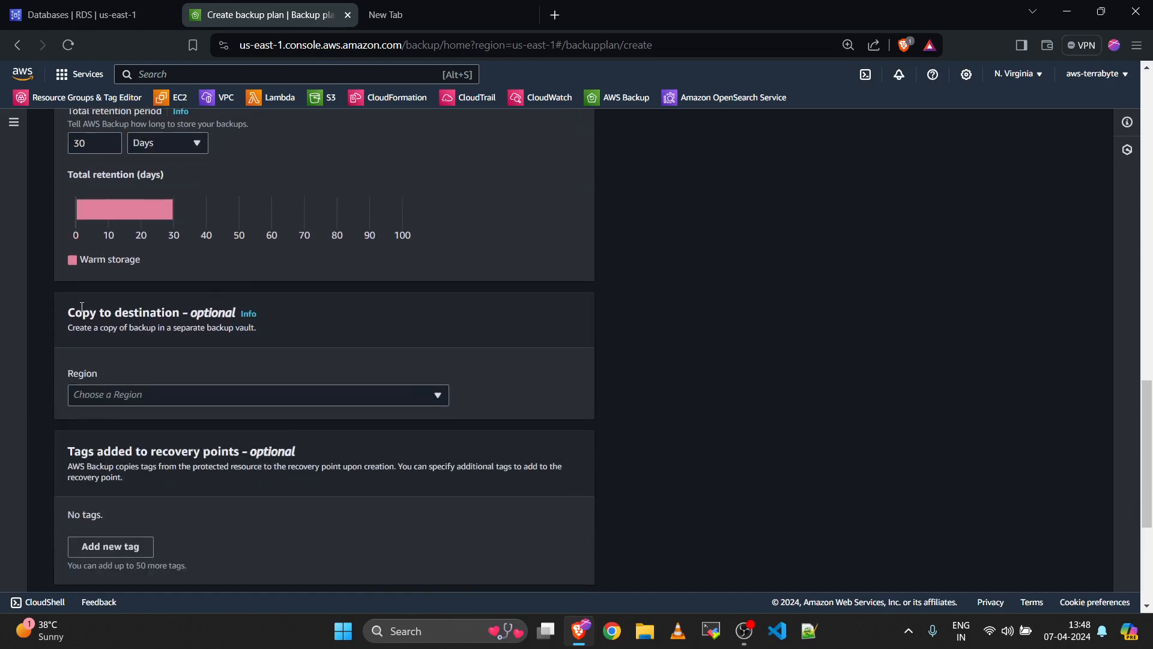
drag(71, 311, 133, 316)
double_click(161, 313)
double_click(74, 315)
click(133, 314)
click(200, 393)
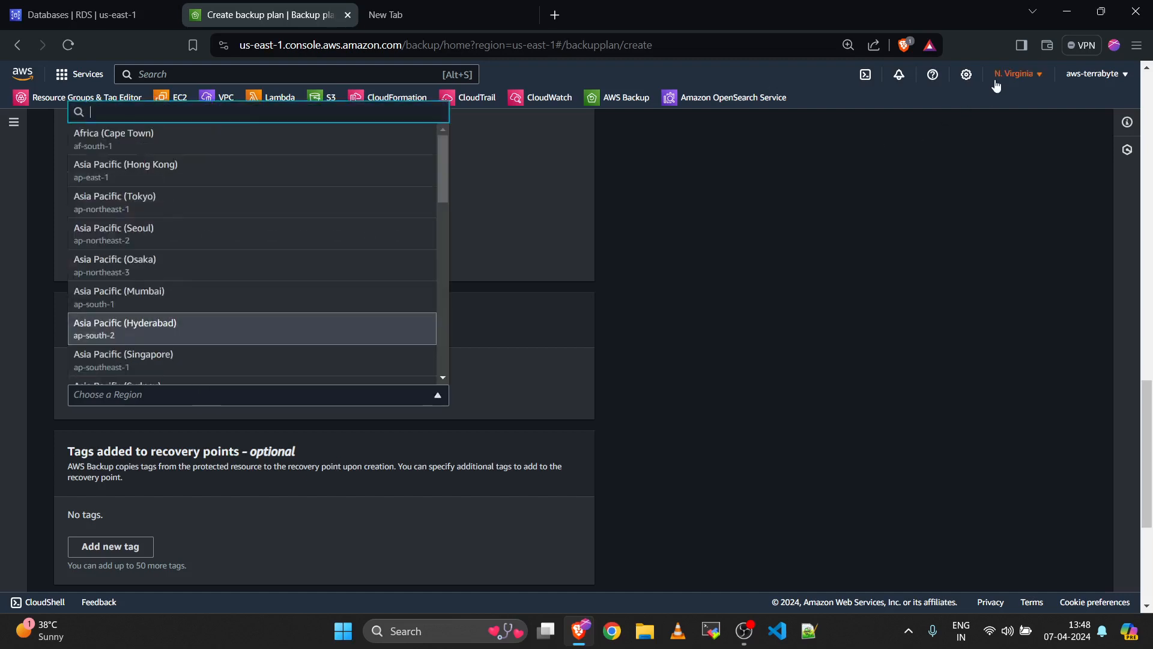
text(m)
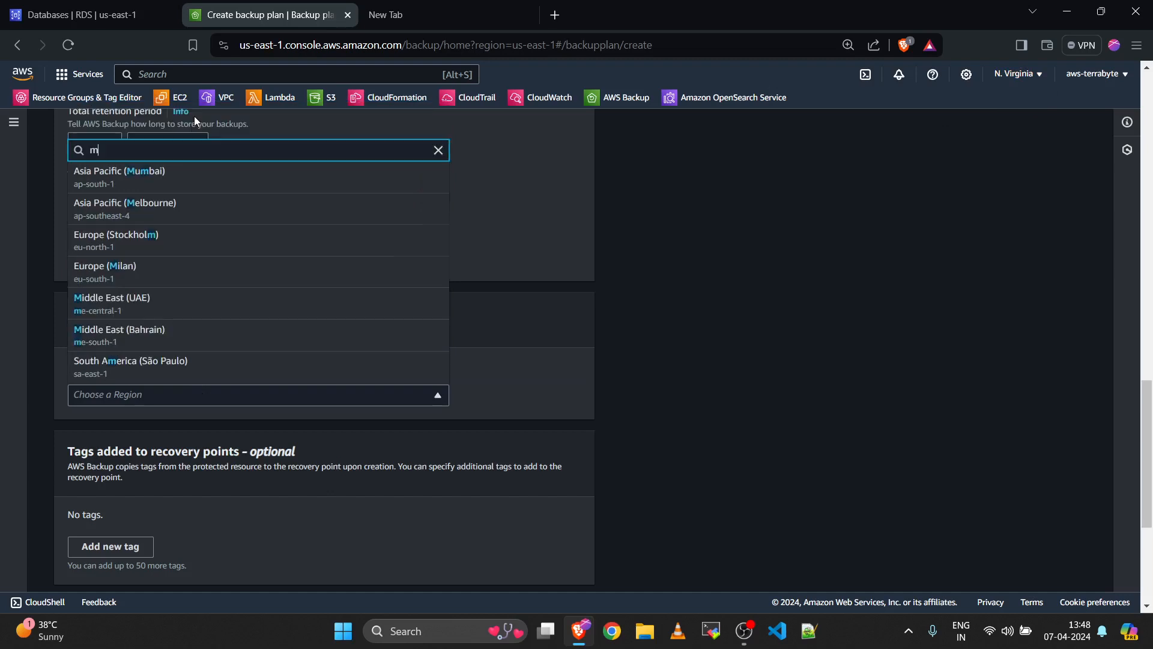
text(um)
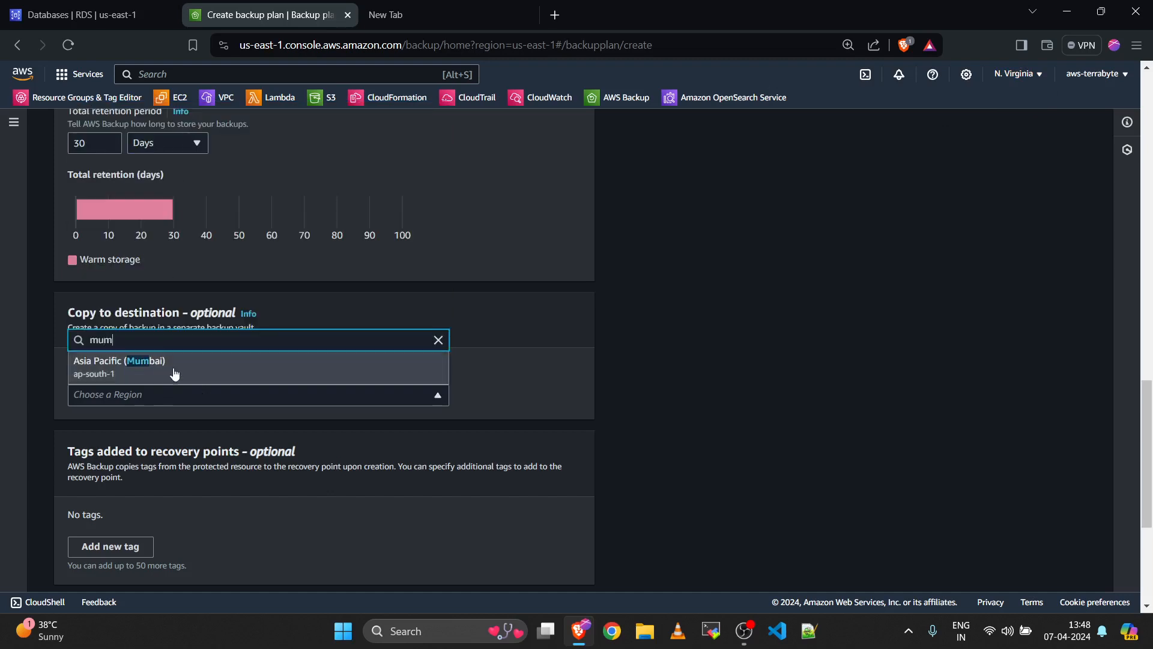
click(175, 367)
Step: Check the destination backup vaults available for the Mumbai copy and choose Default
scroll(384, 371, down, 1)
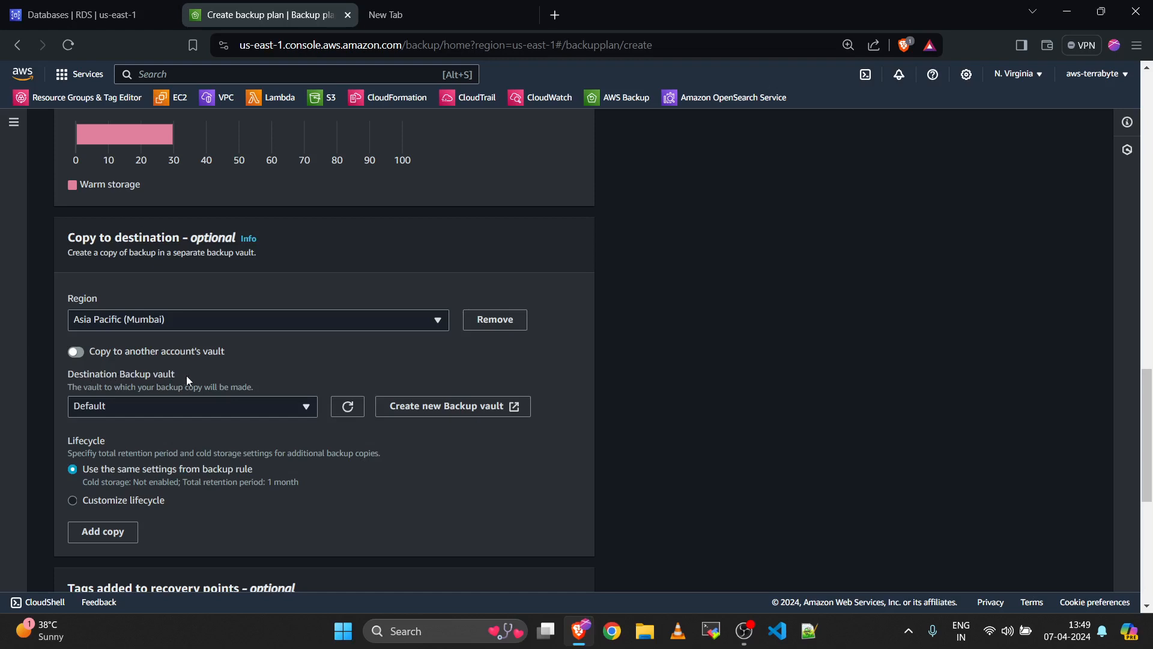
drag(188, 380, 80, 383)
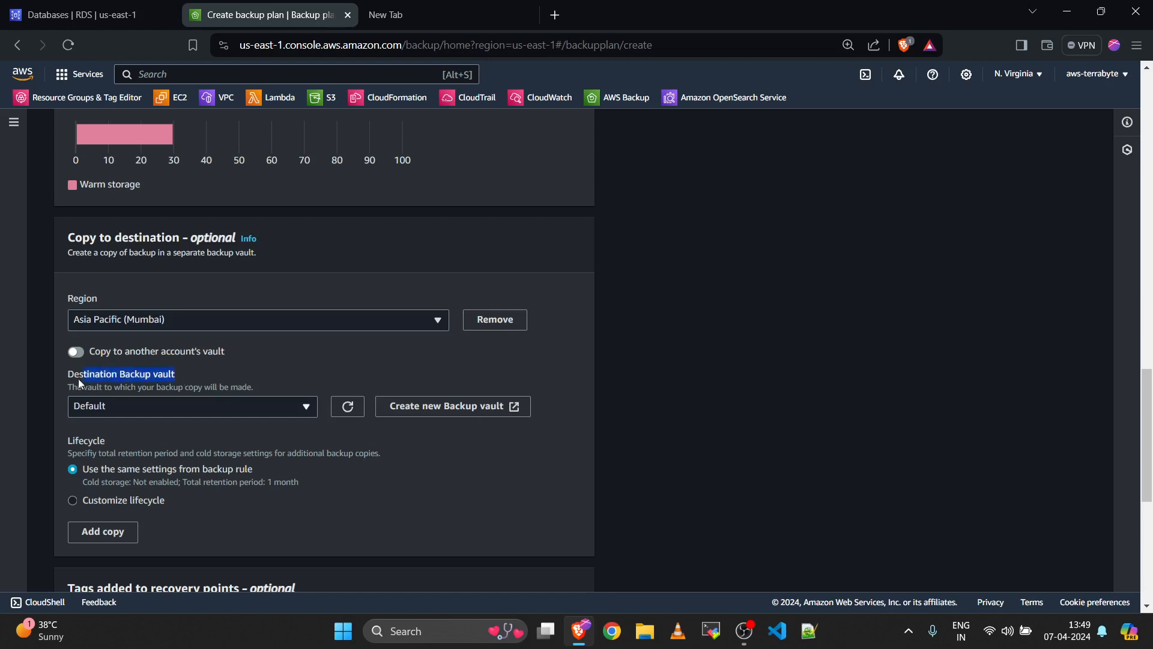
click(259, 359)
click(240, 404)
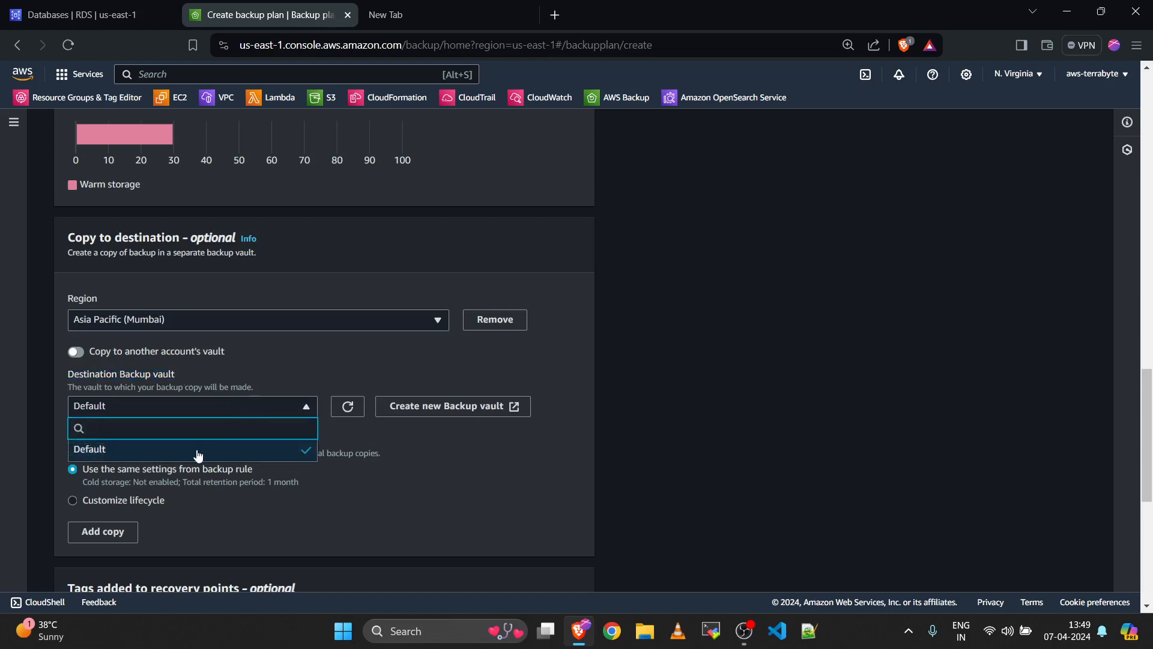
click(258, 369)
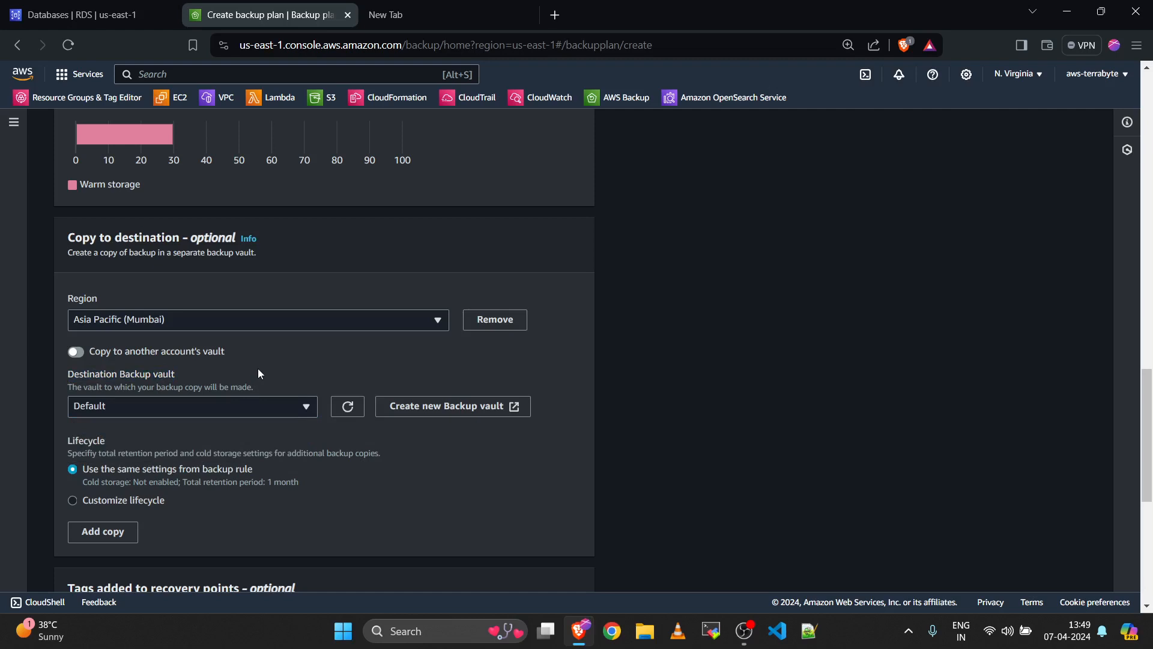
click(131, 411)
click(129, 447)
click(239, 405)
double_click(176, 454)
scroll(369, 474, down, 1)
click(382, 459)
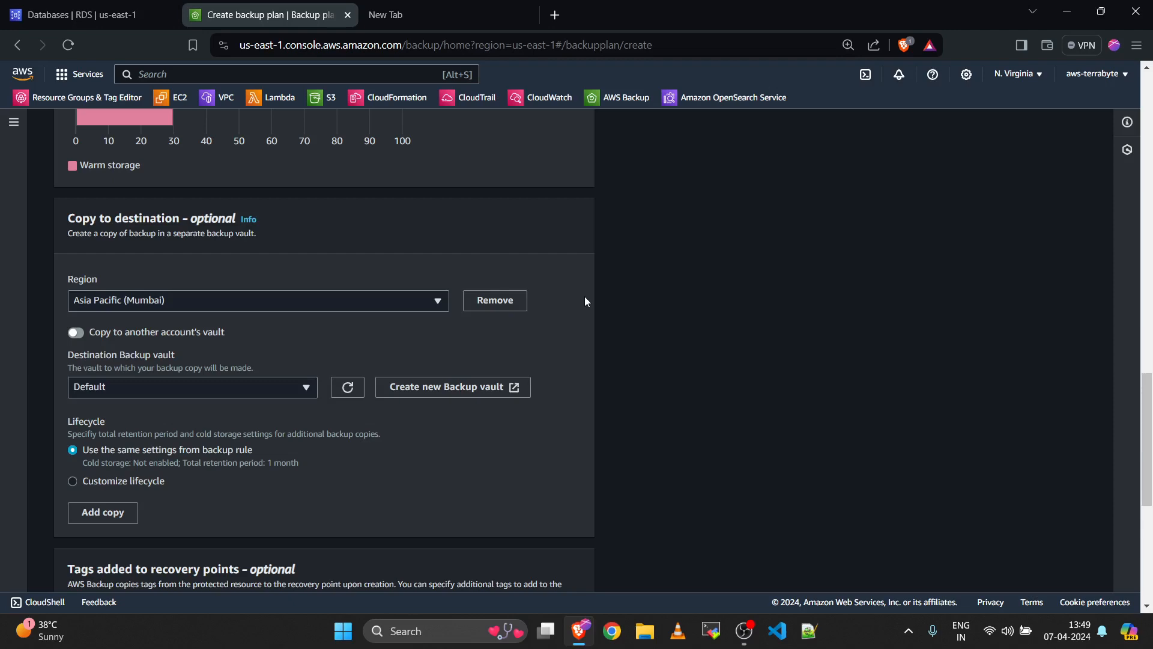
Step: Switch the backup copy's lifecycle to Customize lifecycle and review its cold storage and retention settings
scroll(585, 297, up, 5)
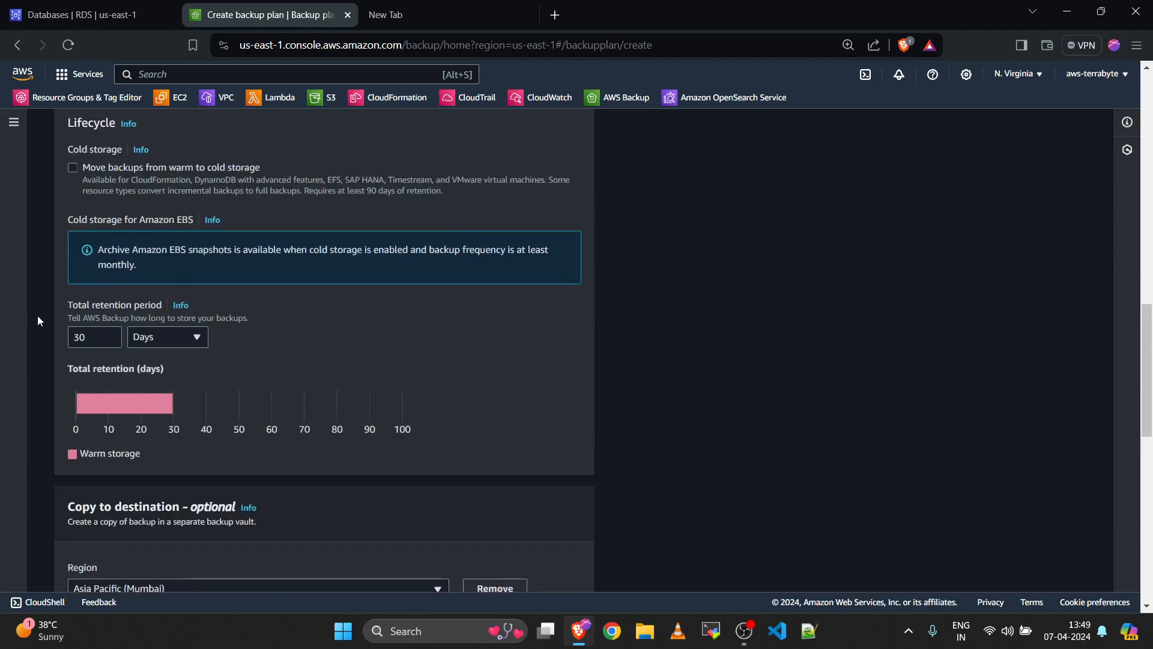
scroll(421, 375, down, 5)
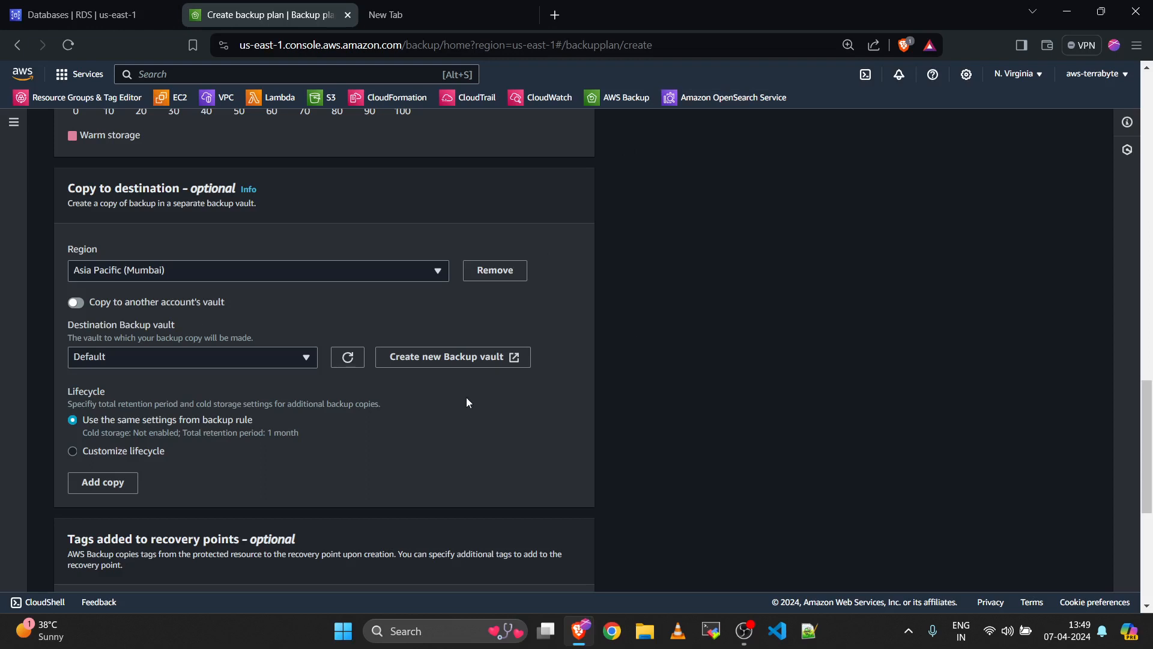
scroll(467, 401, down, 1)
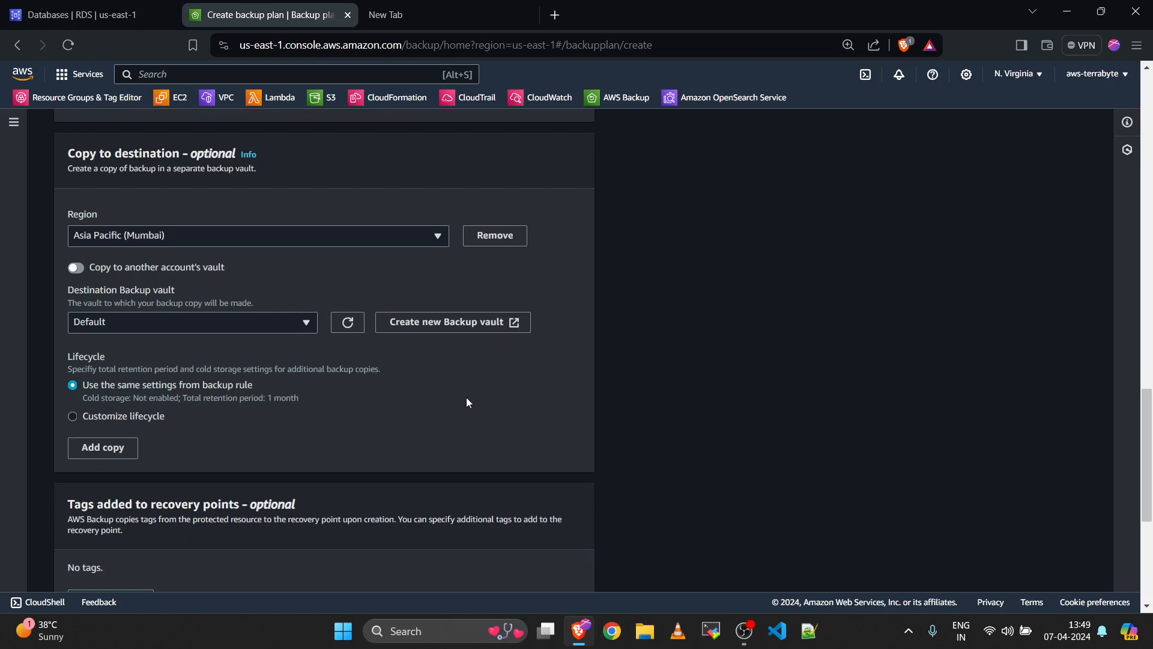
click(73, 416)
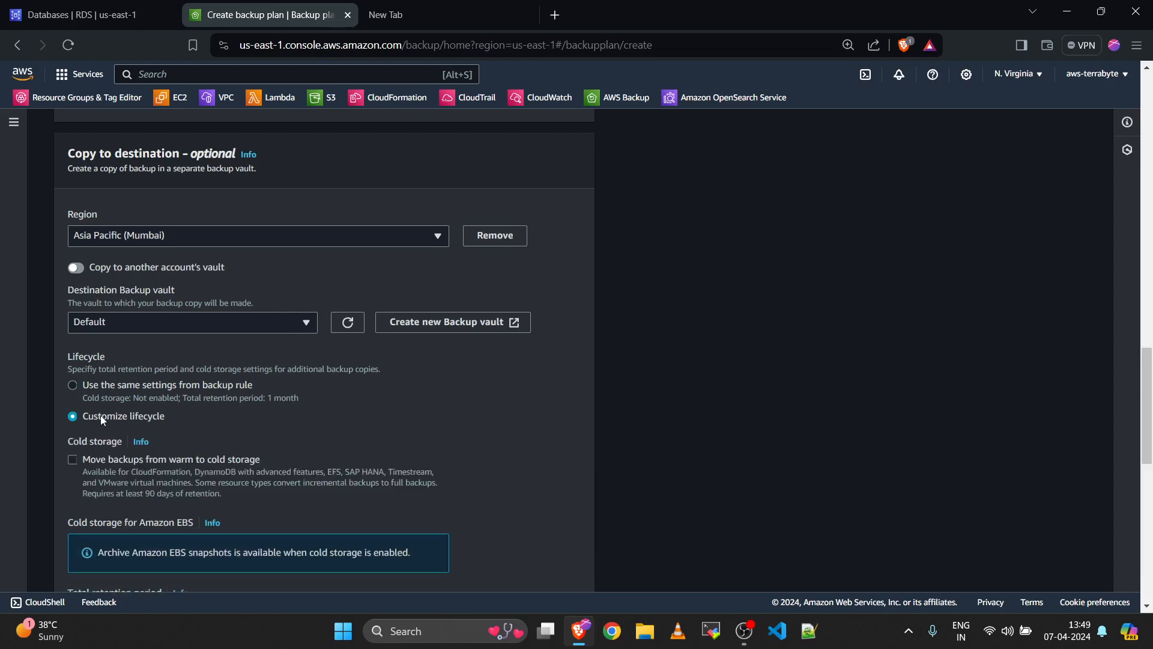
scroll(100, 416, down, 2)
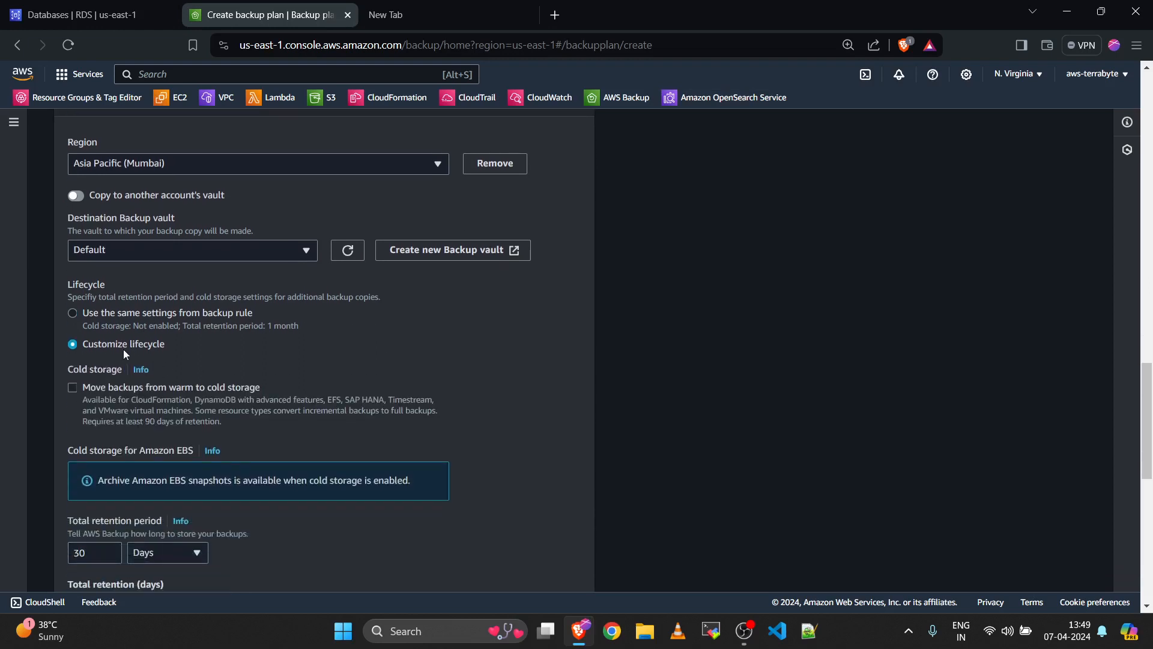
scroll(143, 394, down, 2)
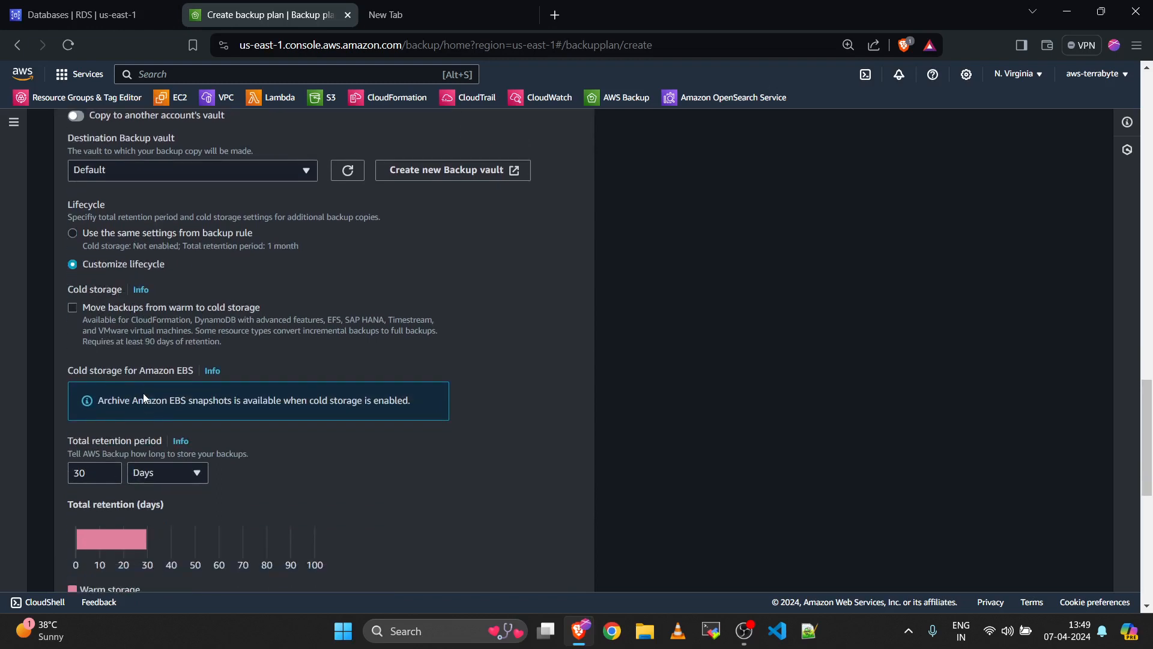
Step: Set the copy's lifecycle to use the same settings from the backup rule and create the backup plan
click(134, 236)
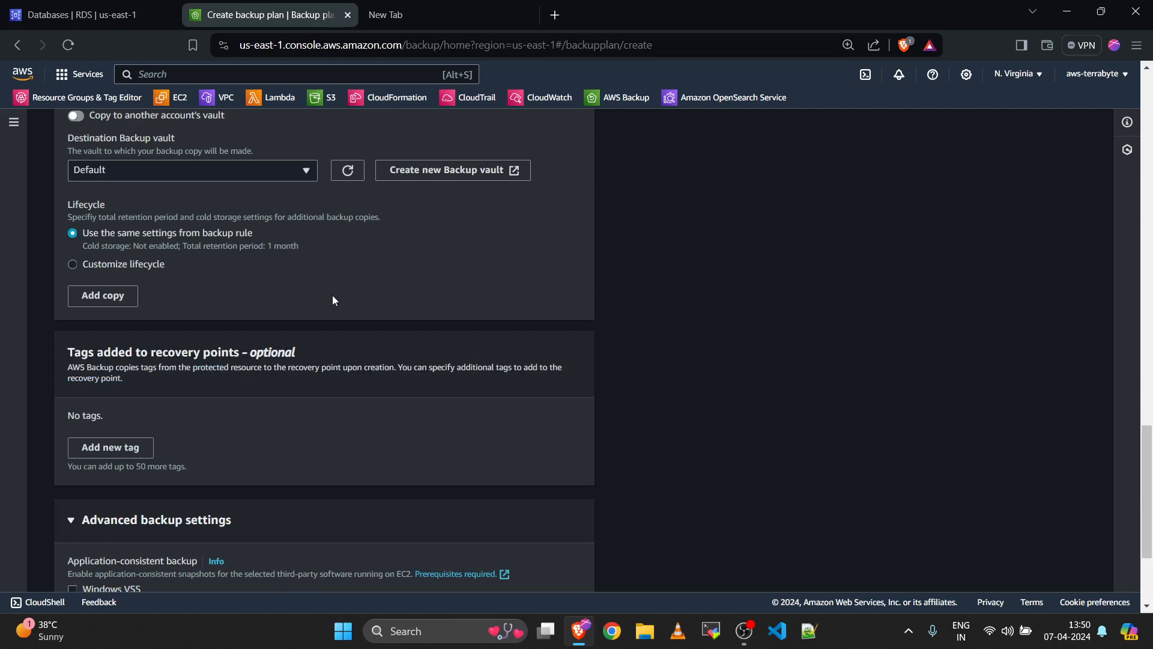
scroll(368, 365, down, 1)
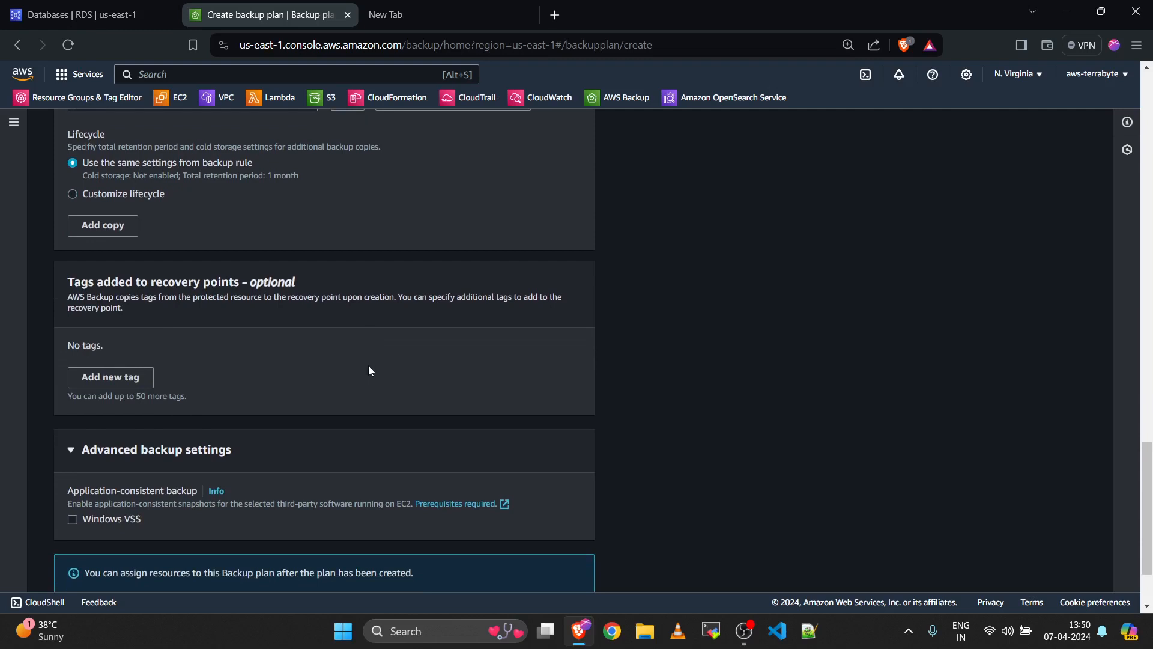
scroll(369, 370, down, 2)
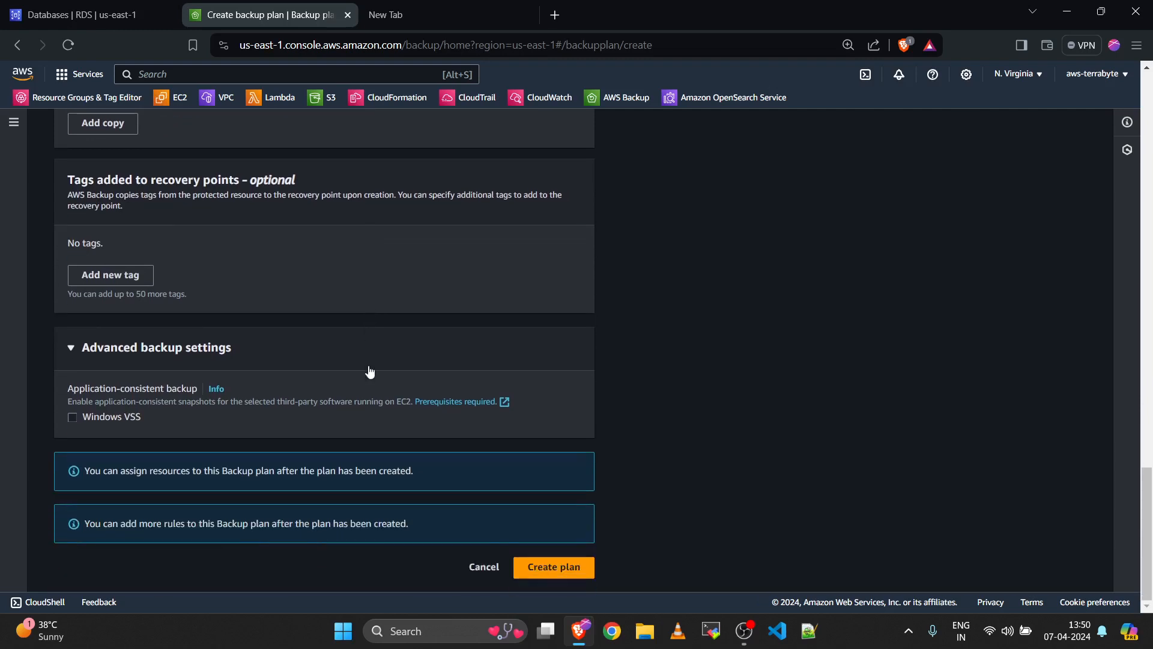
click(542, 565)
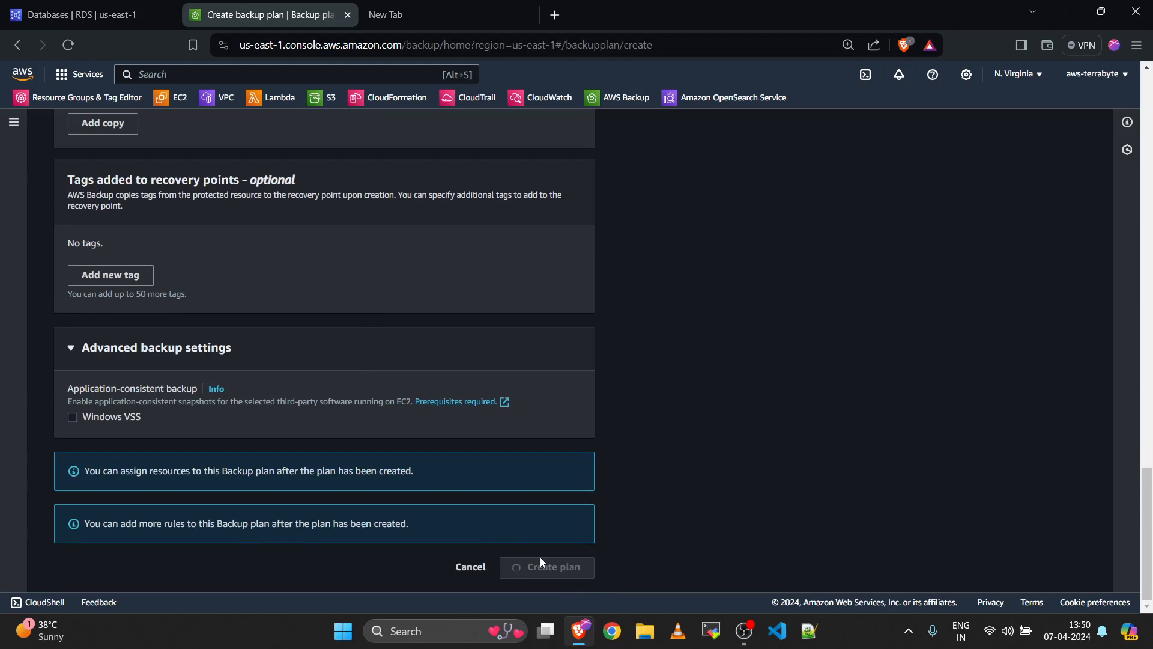
scroll(535, 448, up, 4)
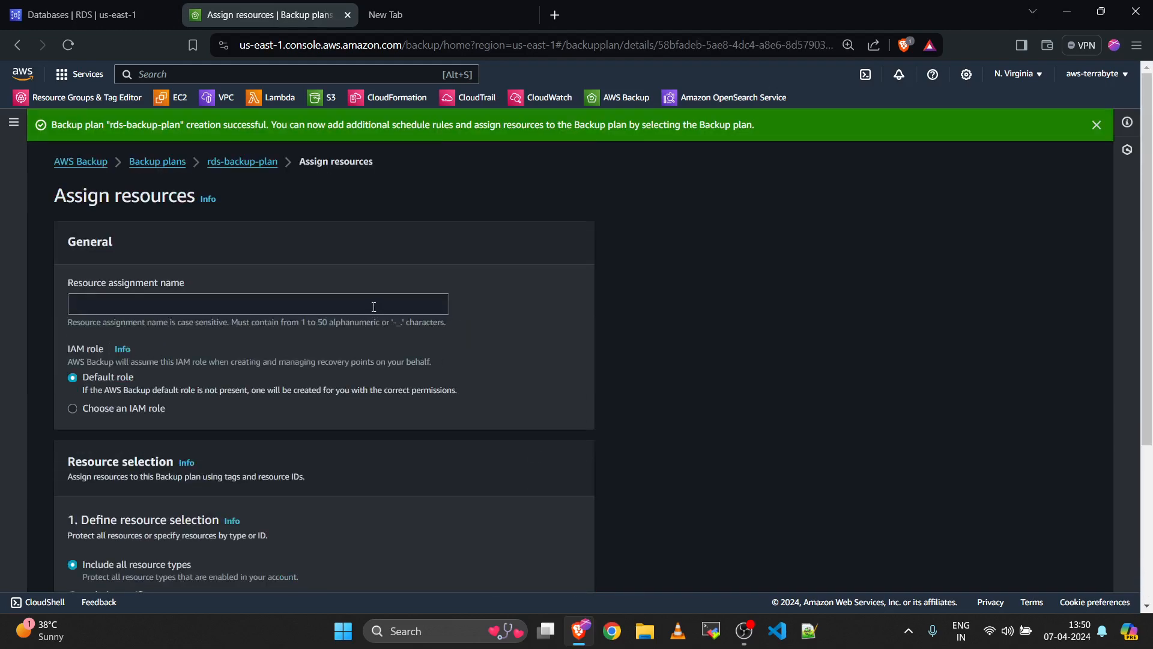
Step: Name the resource assignment rds-bakcup-resources
click(374, 307)
text(rds )
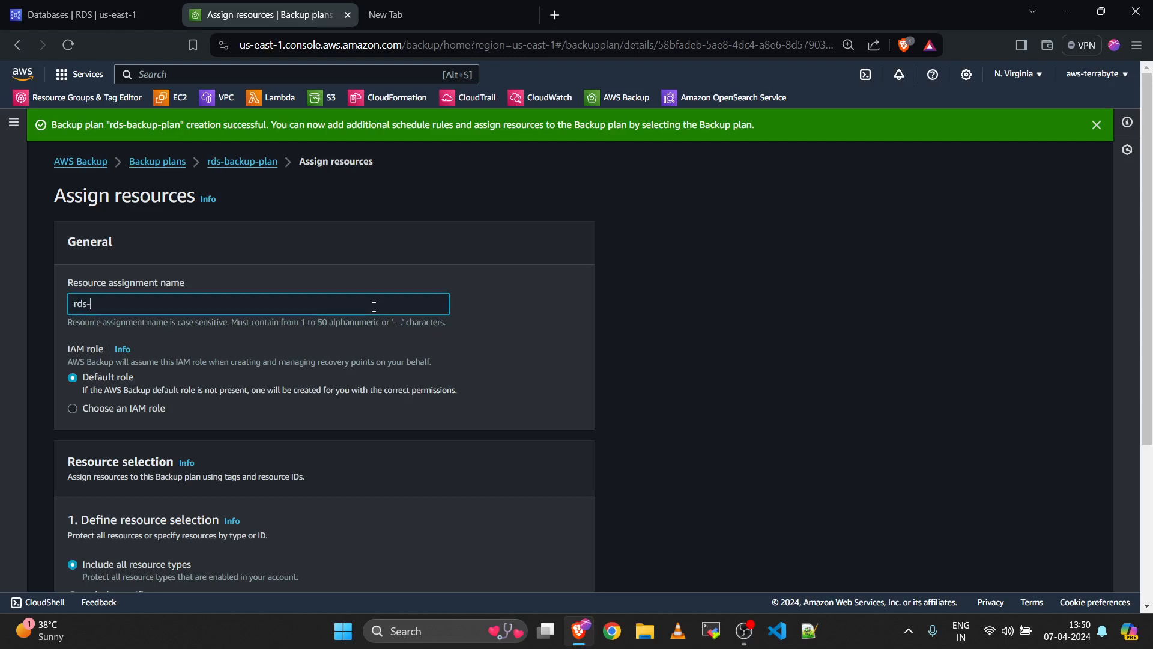
text(bakcup-resoucr)
key(BackSpace)
text(rces)
click(563, 378)
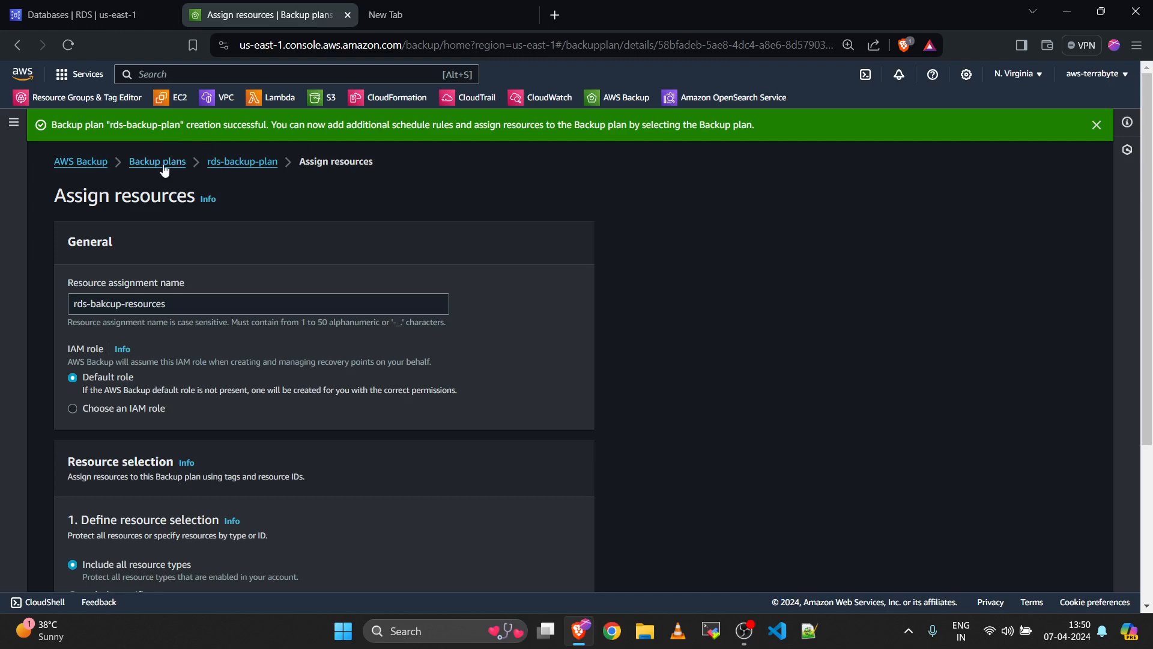
triple_click(136, 196)
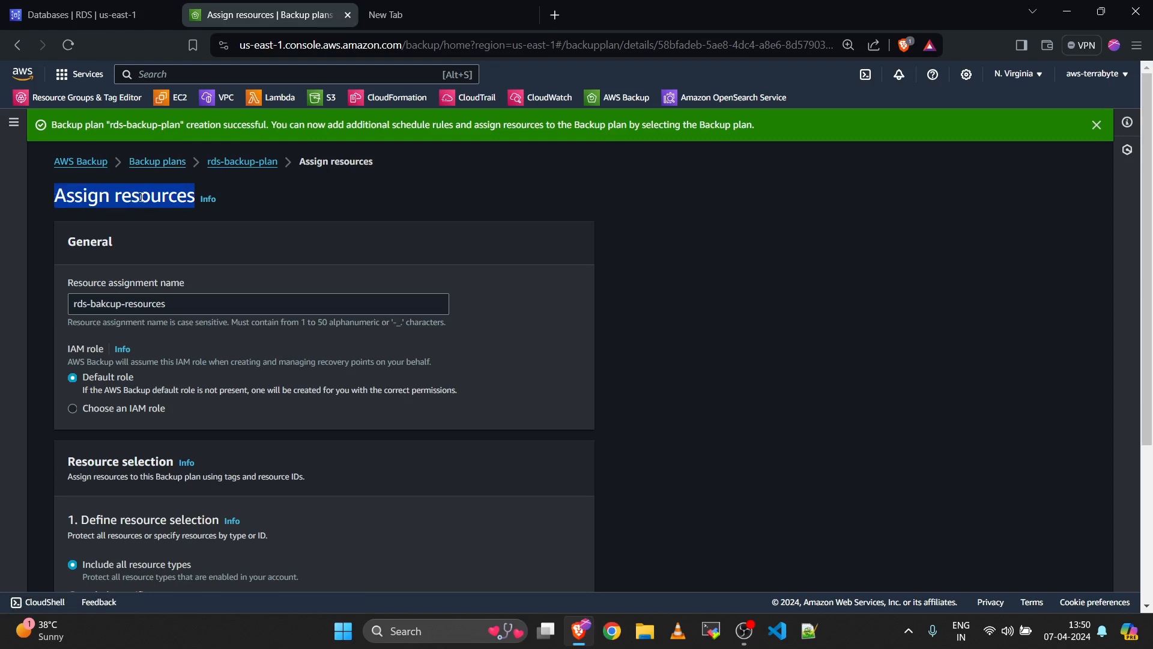
click(444, 256)
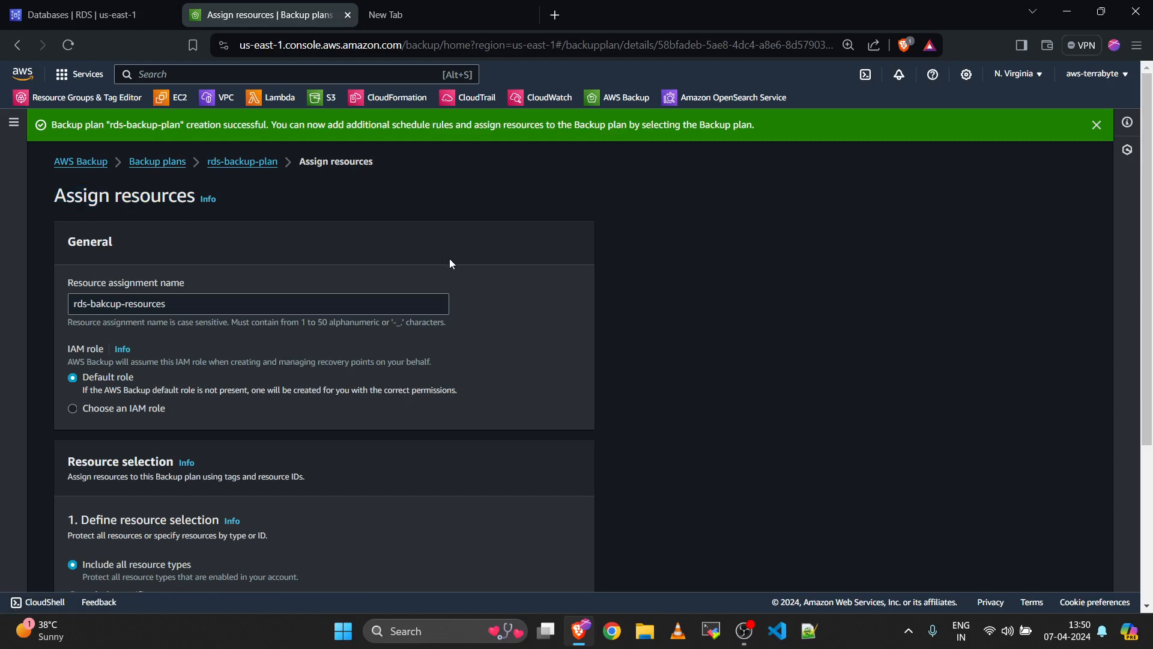
Step: Review the assignment's IAM role, resource selection and tag options, including the description of including all resource types
scroll(450, 259, down, 1)
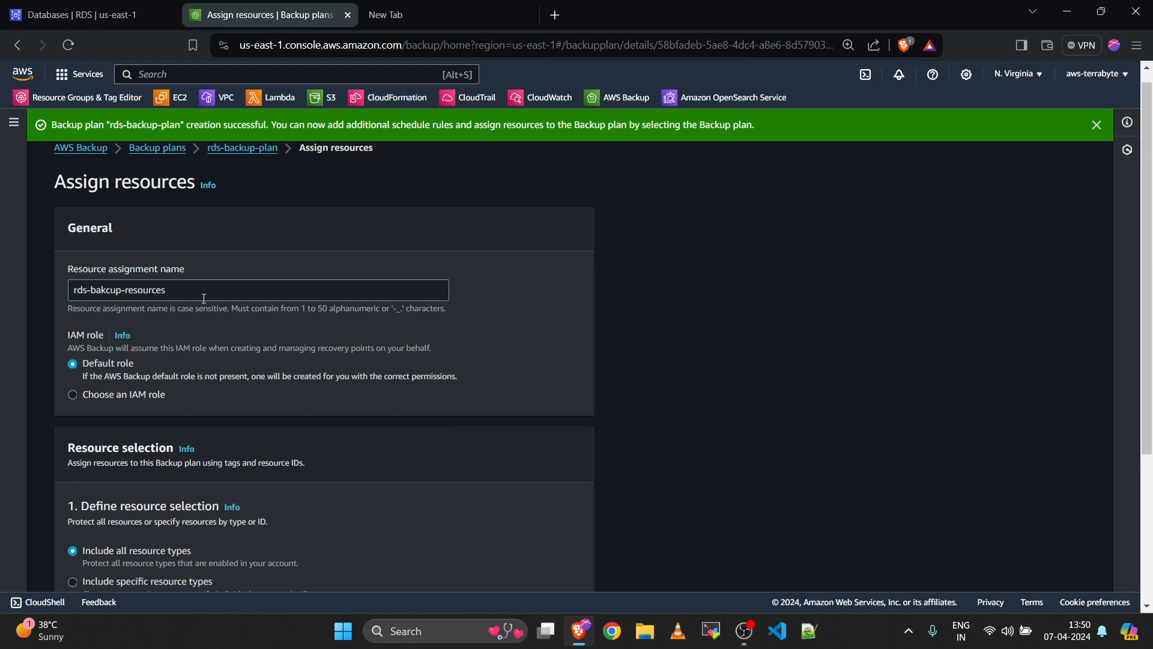
scroll(533, 324, down, 1)
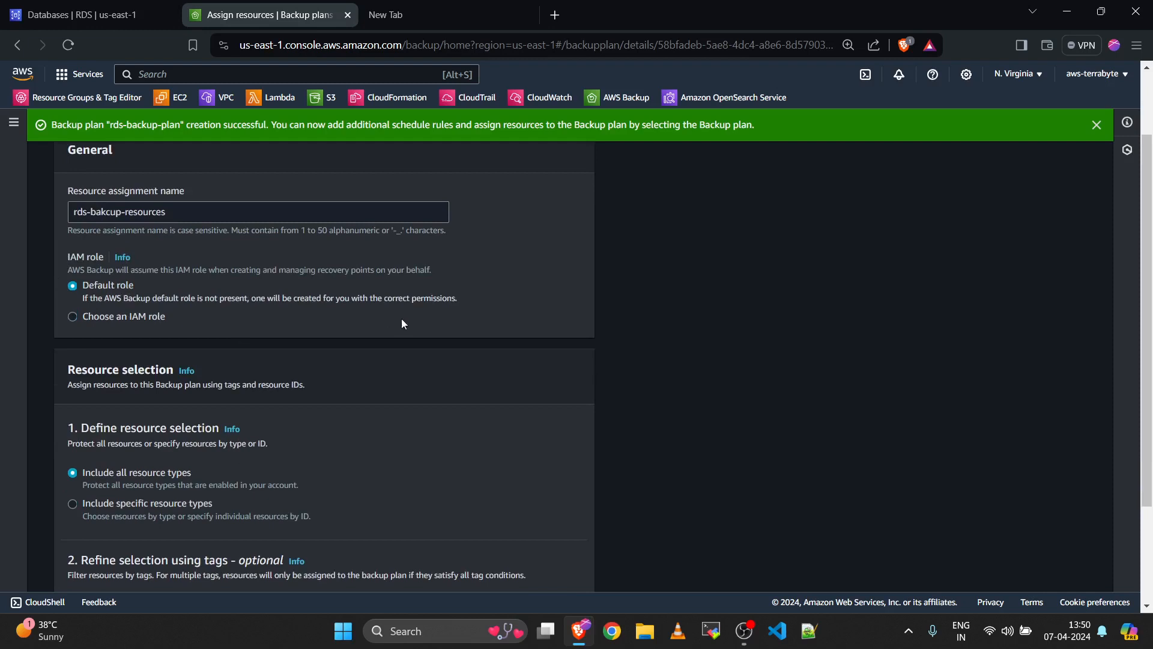
scroll(402, 324, down, 1)
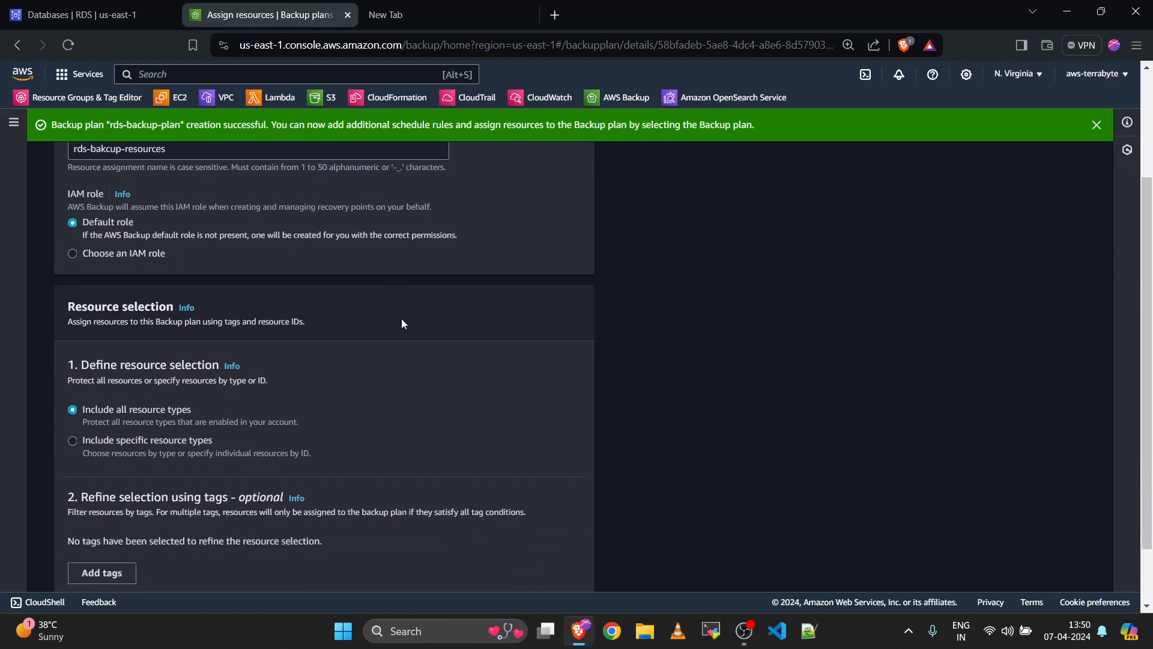
scroll(401, 323, down, 1)
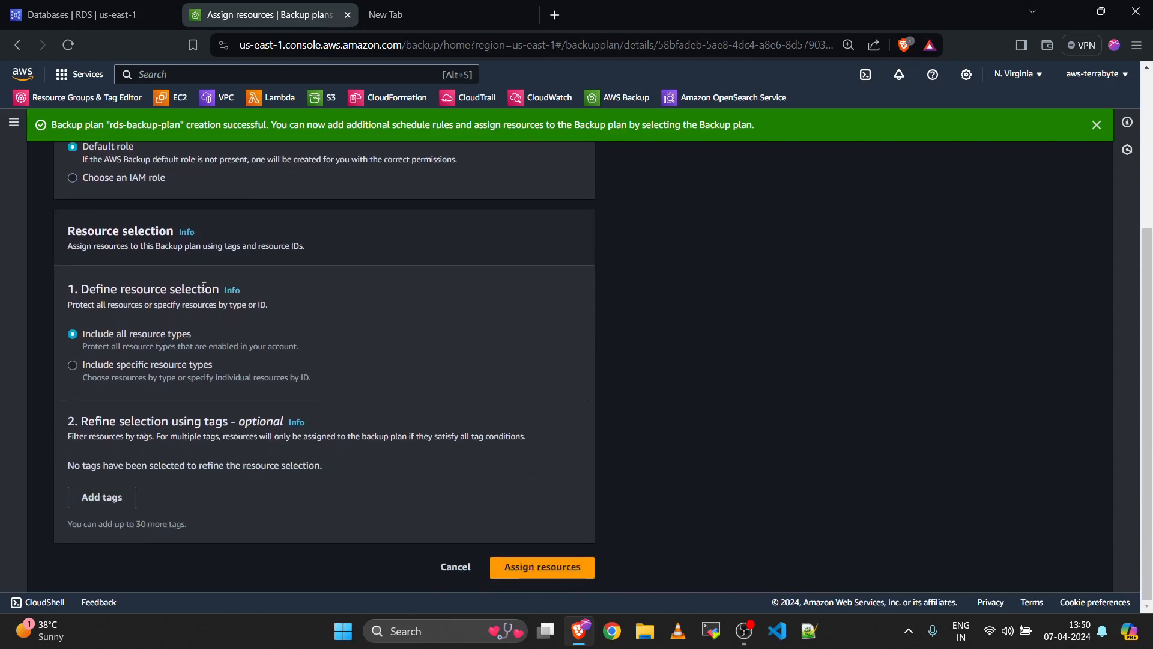
drag(81, 231, 147, 233)
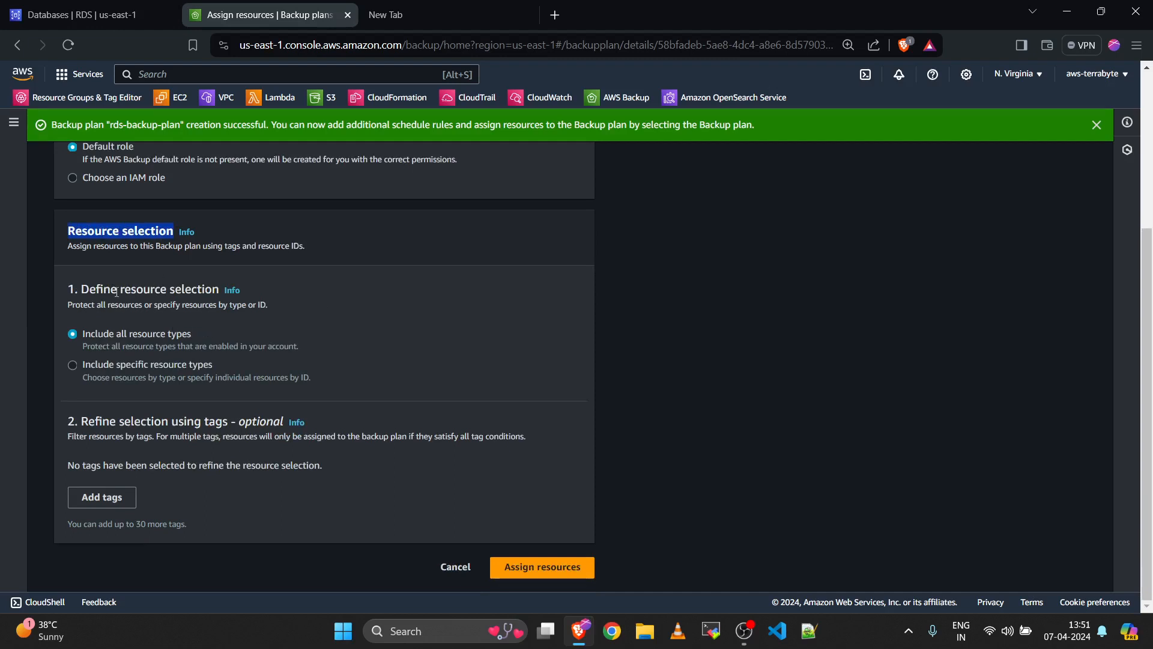
drag(67, 303, 87, 335)
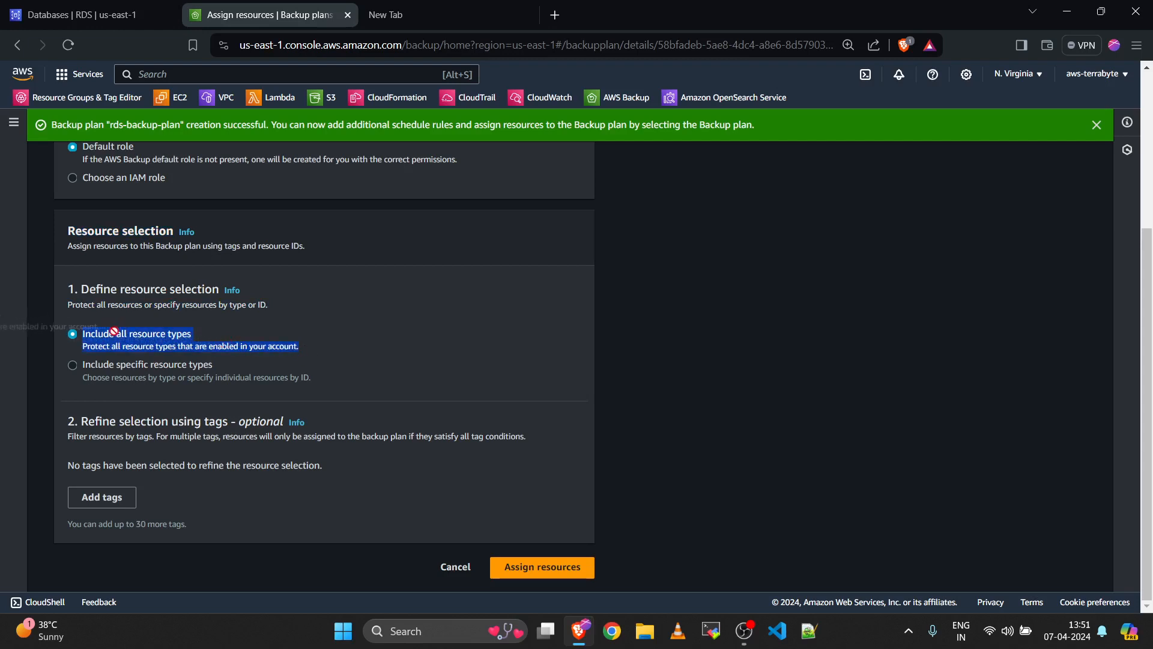
drag(297, 347, 89, 336)
drag(303, 347, 98, 341)
click(191, 342)
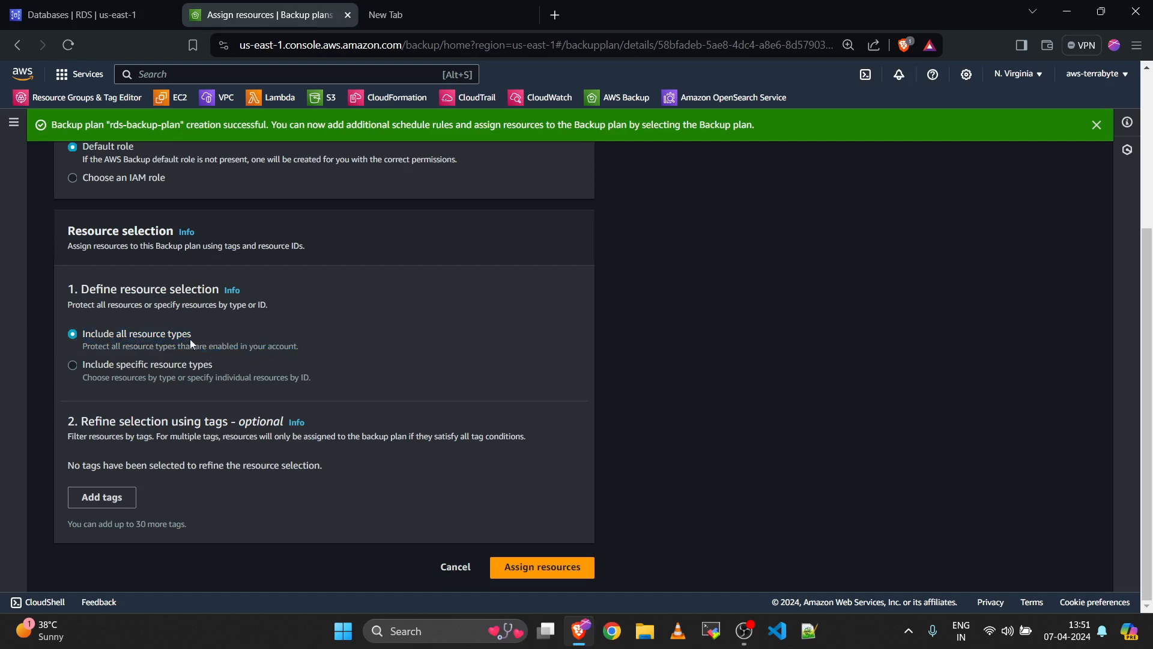
Step: Switch the resource selection to include specific resource types and review the resource type, exclusion and tag sections
click(141, 364)
scroll(263, 356, down, 1)
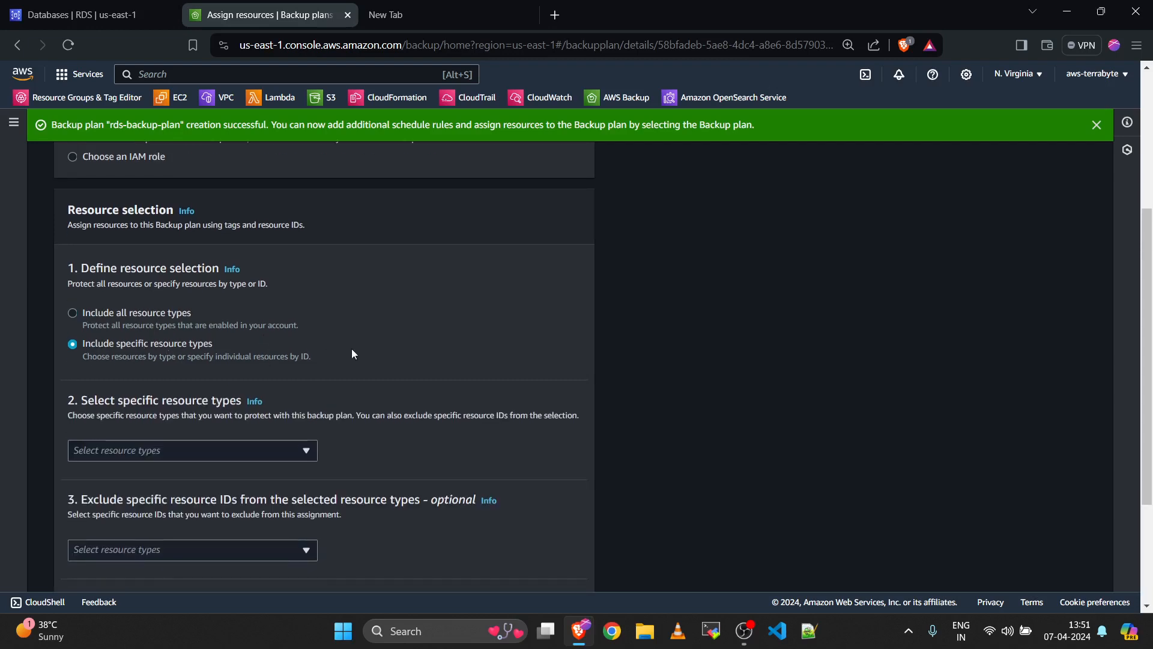
scroll(353, 354, down, 1)
scroll(352, 355, down, 2)
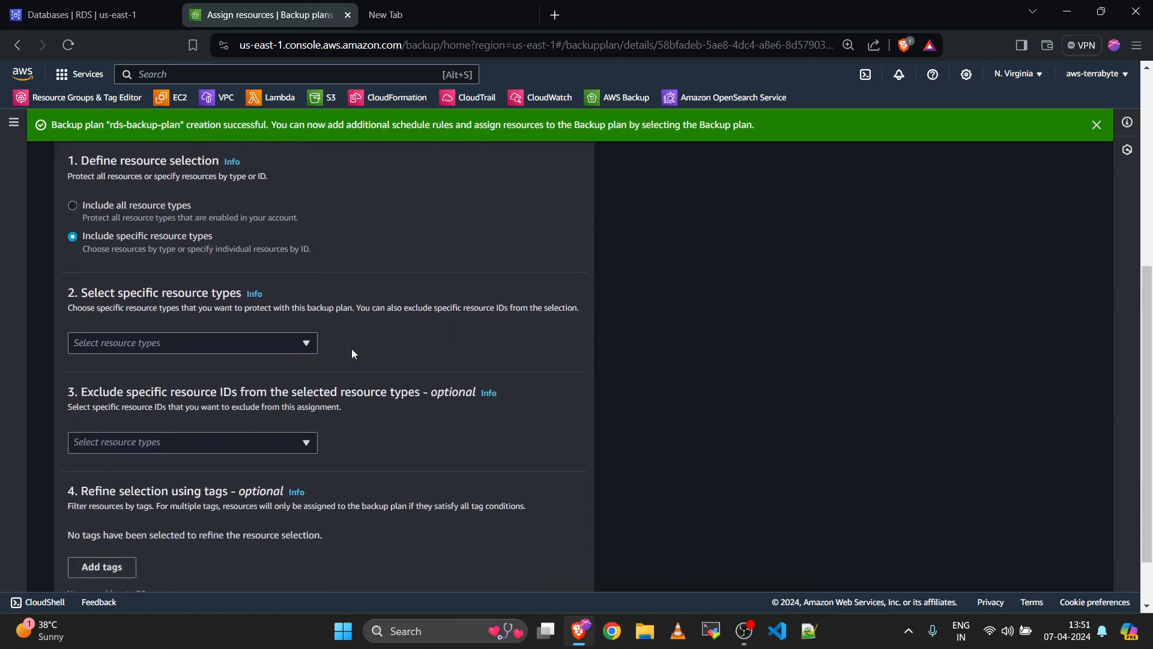
scroll(513, 289, up, 1)
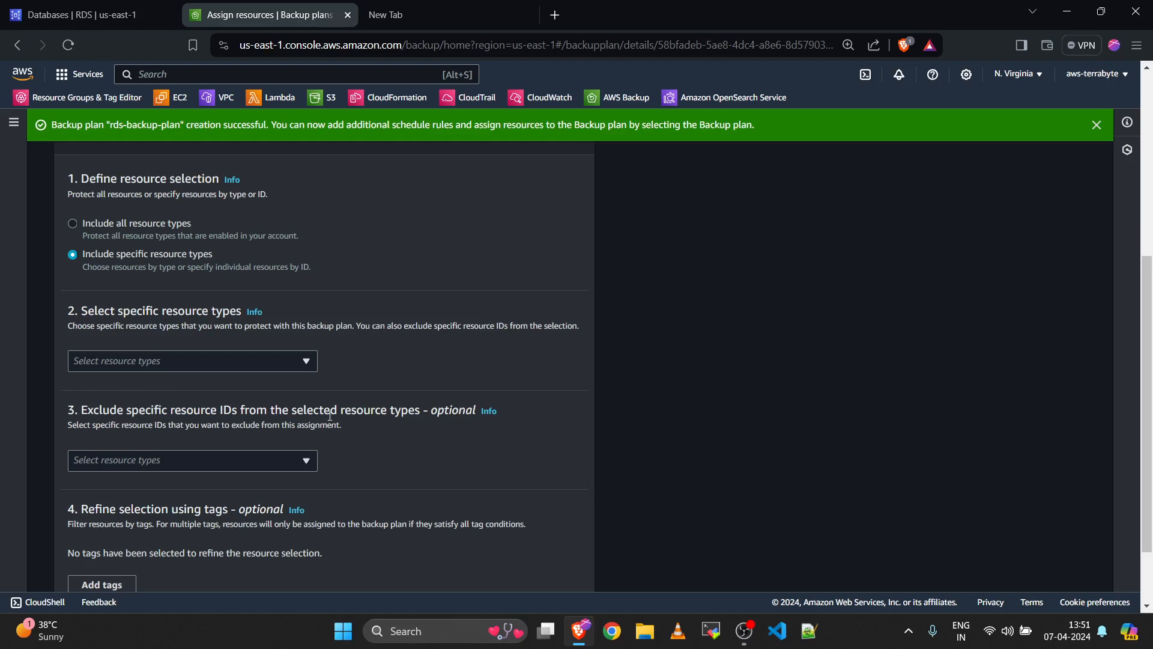
scroll(329, 415, down, 2)
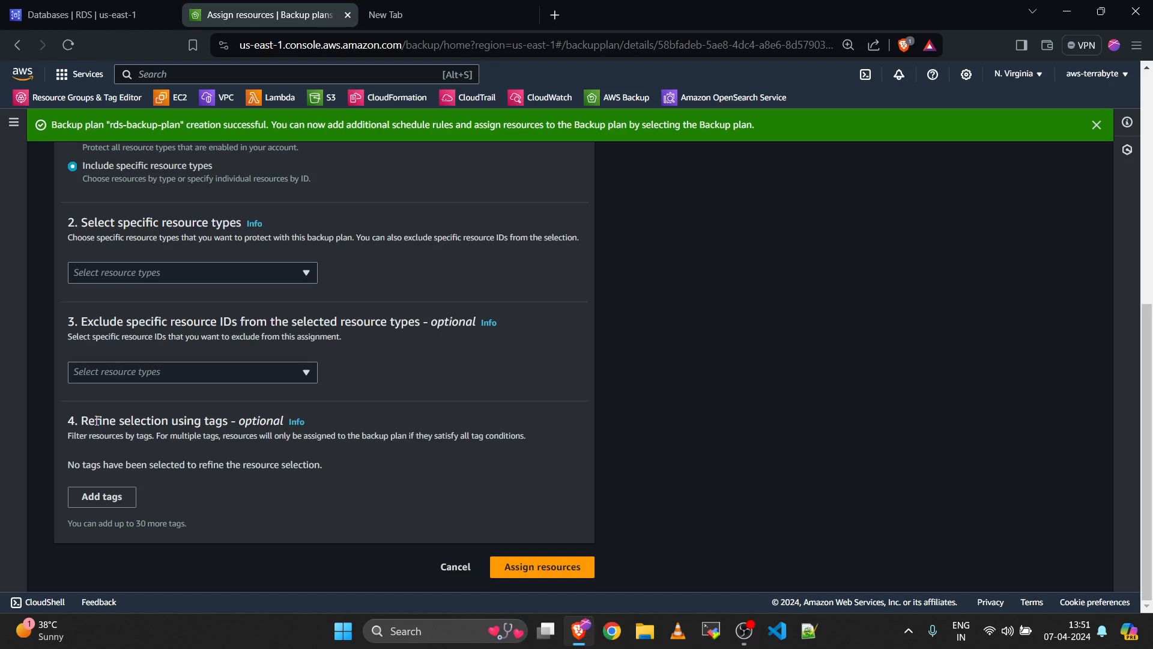
scroll(236, 332, up, 2)
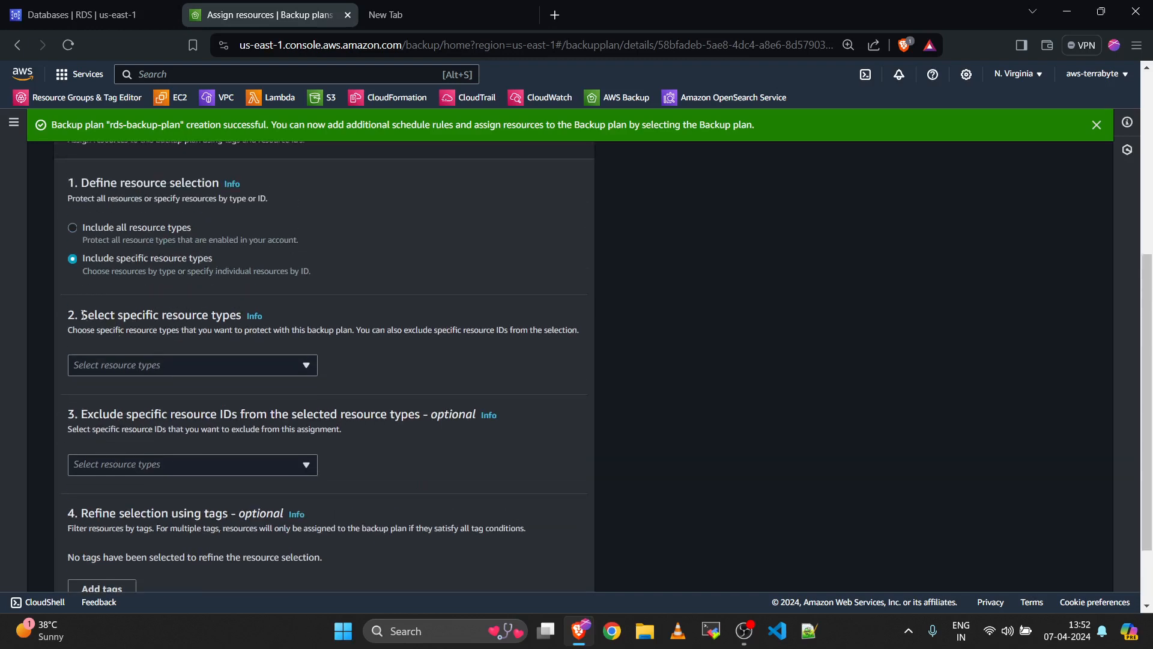
drag(83, 314, 233, 316)
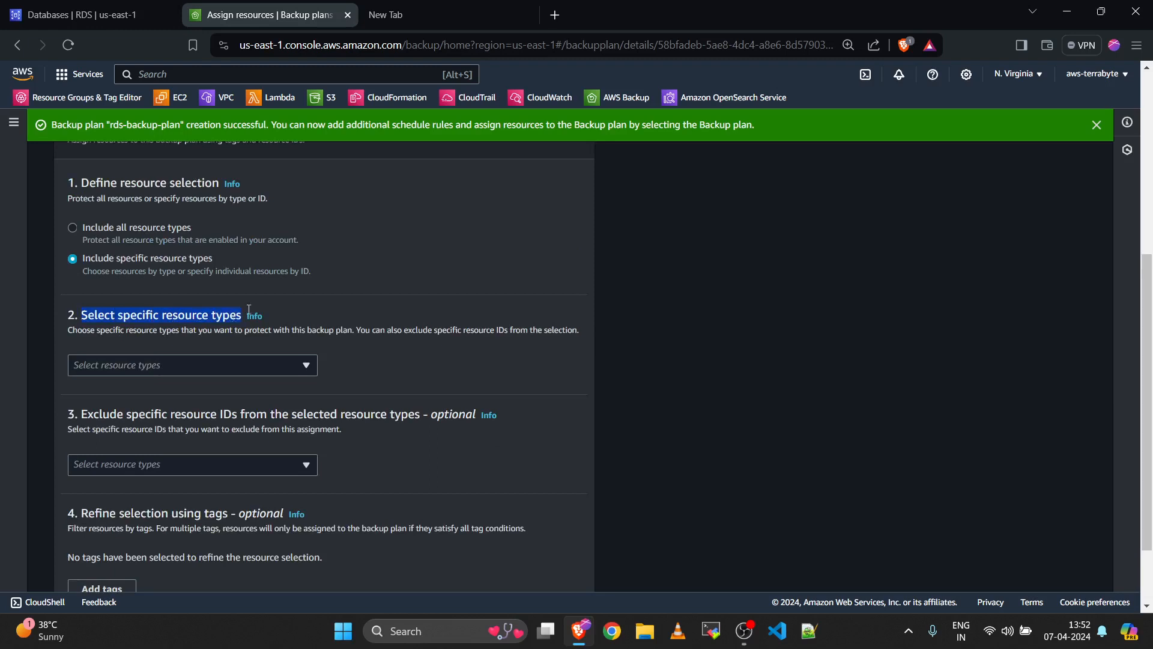
click(369, 277)
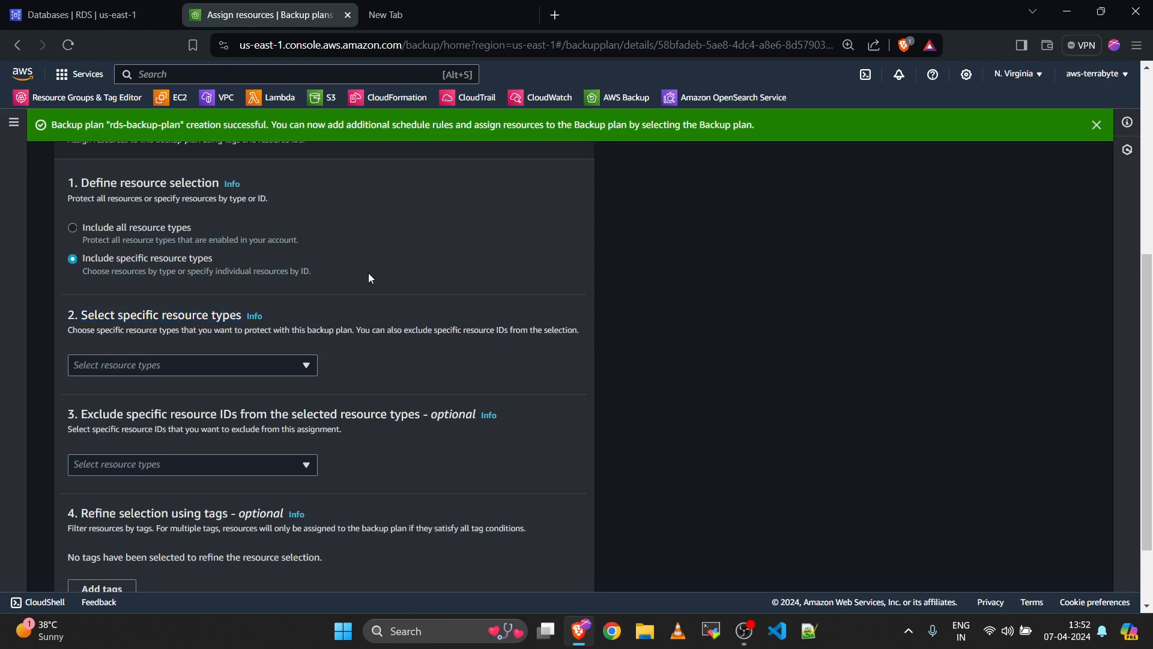
Step: Add RDS as the specific resource type protected by the backup plan
click(168, 365)
key(r)
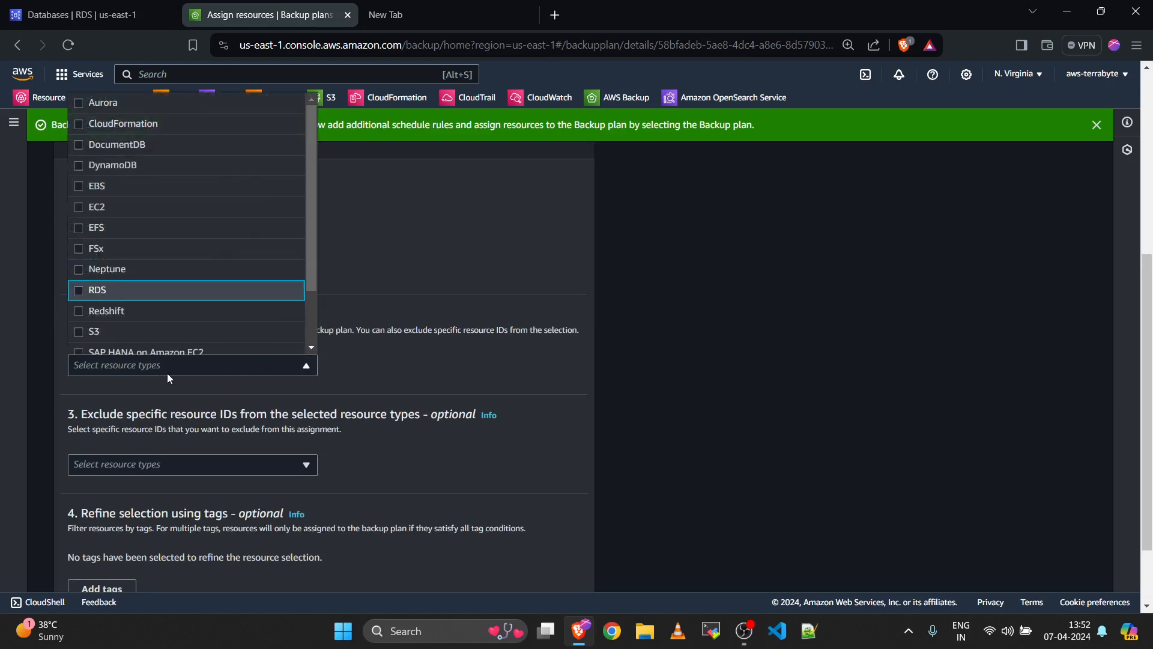
click(194, 297)
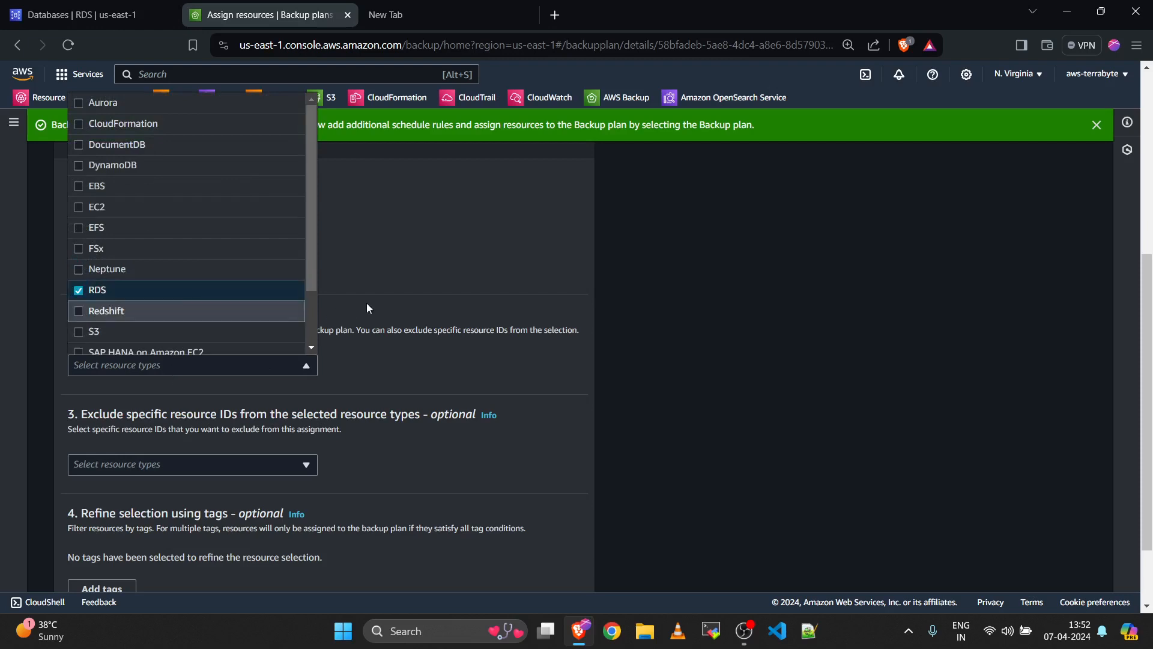
click(460, 316)
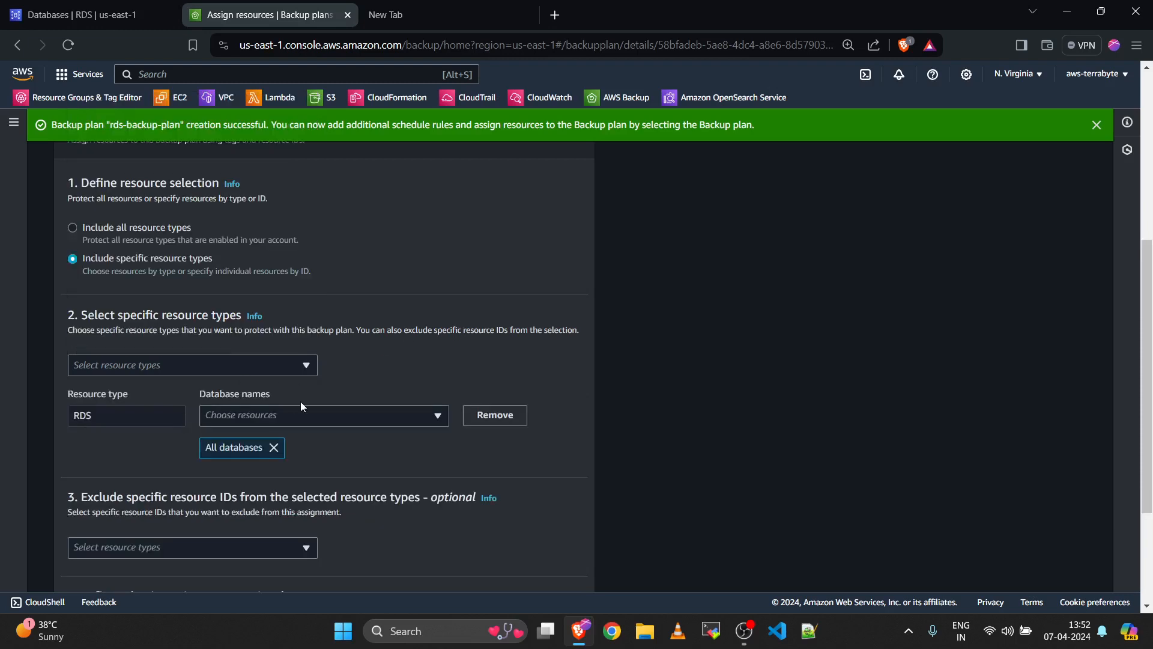
Step: Replace the All databases selection for RDS with only the database-1 instance
scroll(302, 407, down, 1)
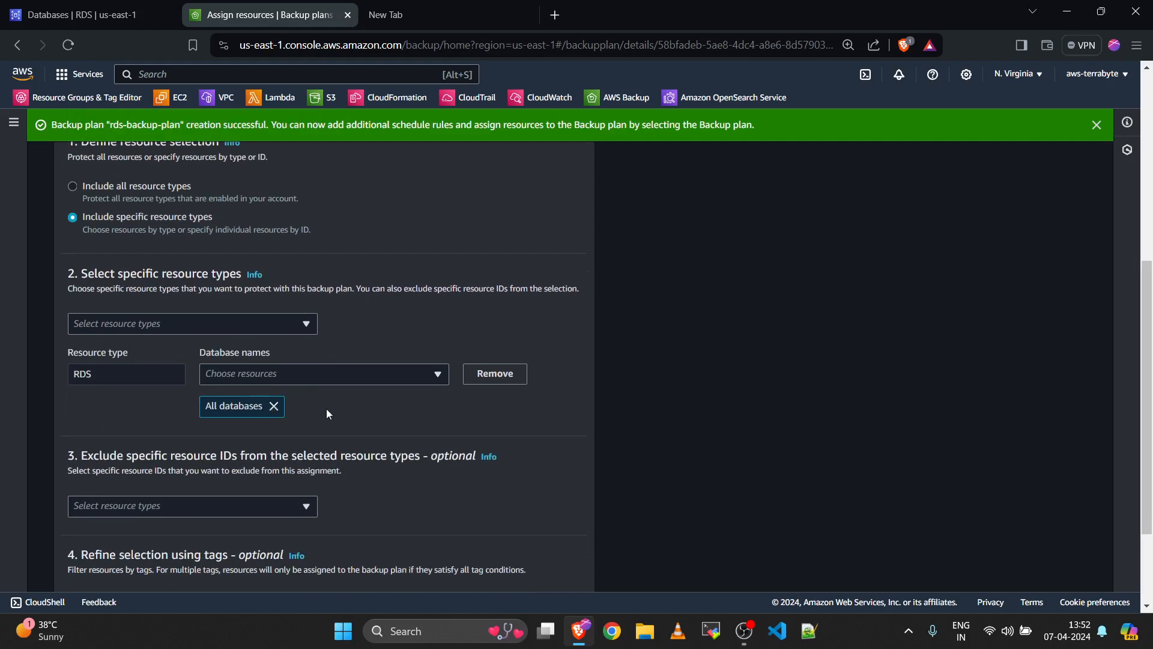
click(274, 406)
click(290, 376)
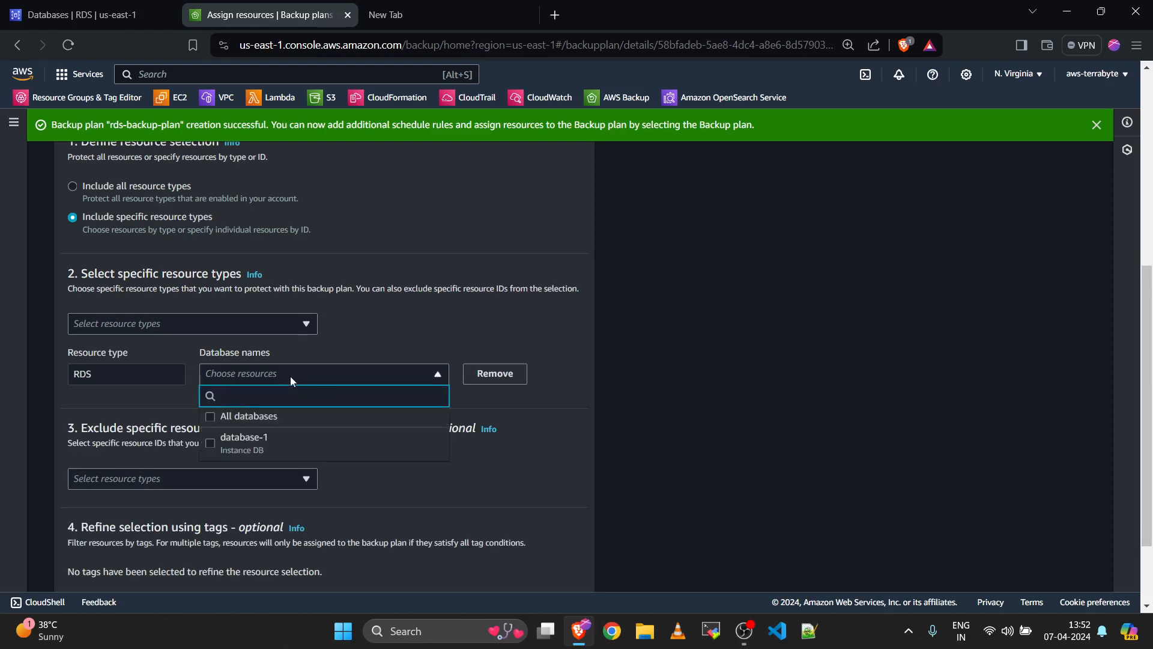
click(228, 442)
Step: Refresh the Databases list in the RDS console to check database-1, and return to the resource assignment
click(88, 23)
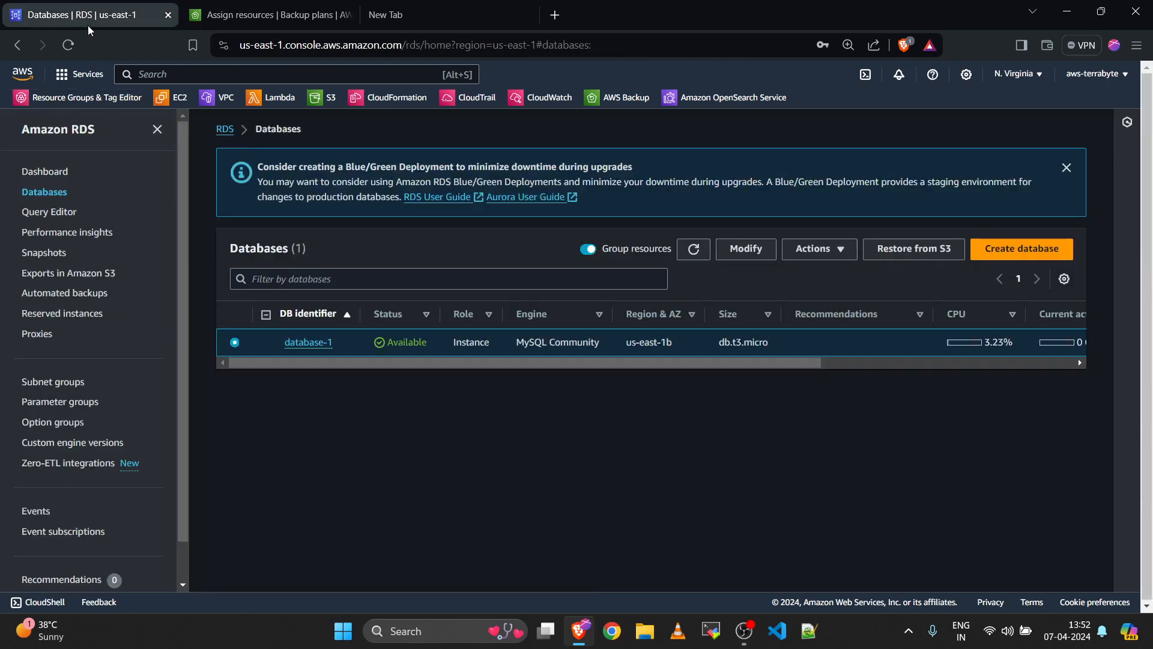
click(704, 256)
click(280, 19)
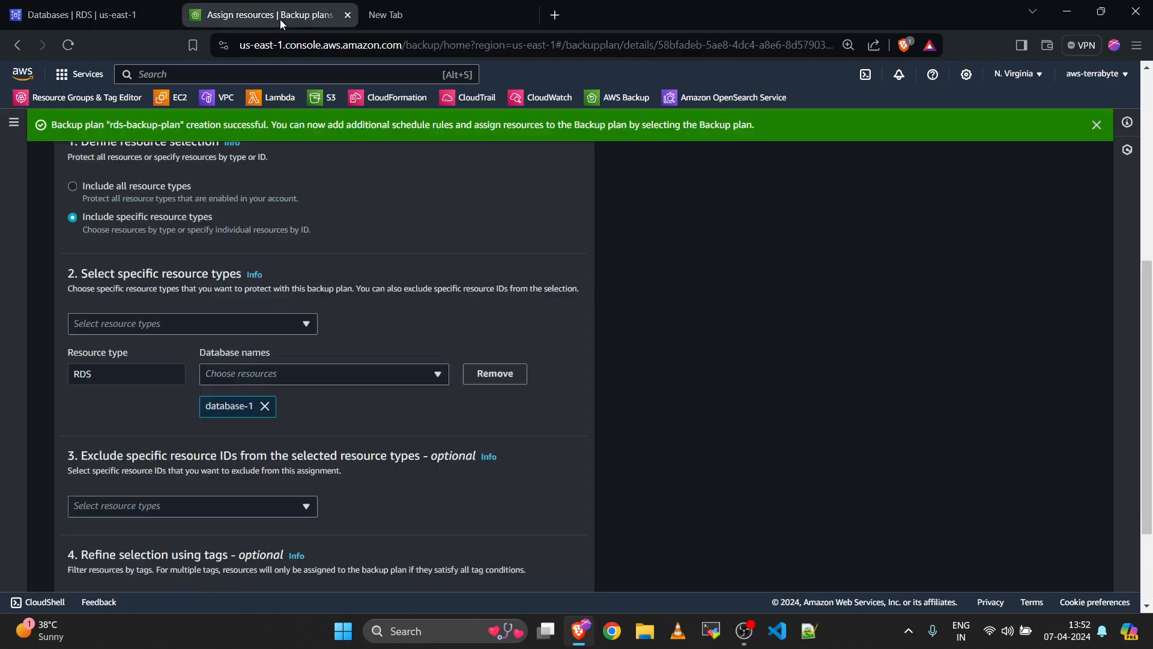
Step: Assign the selected resources to rds-backup-plan and go from its details to the list of backup plans
scroll(318, 438, down, 2)
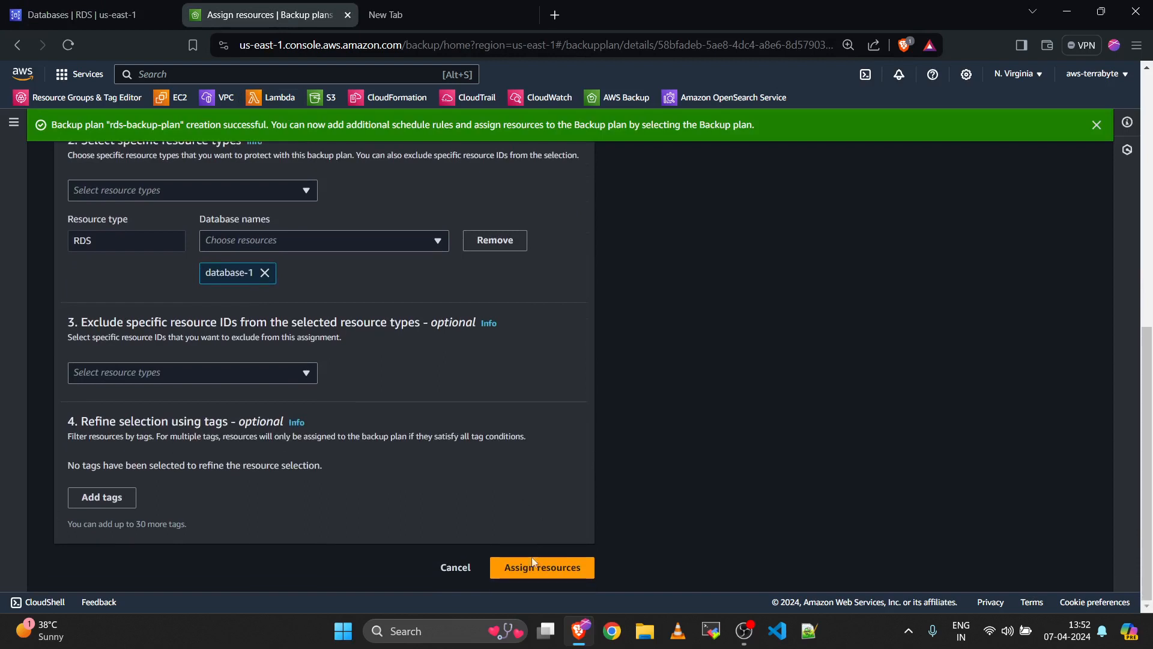
click(532, 565)
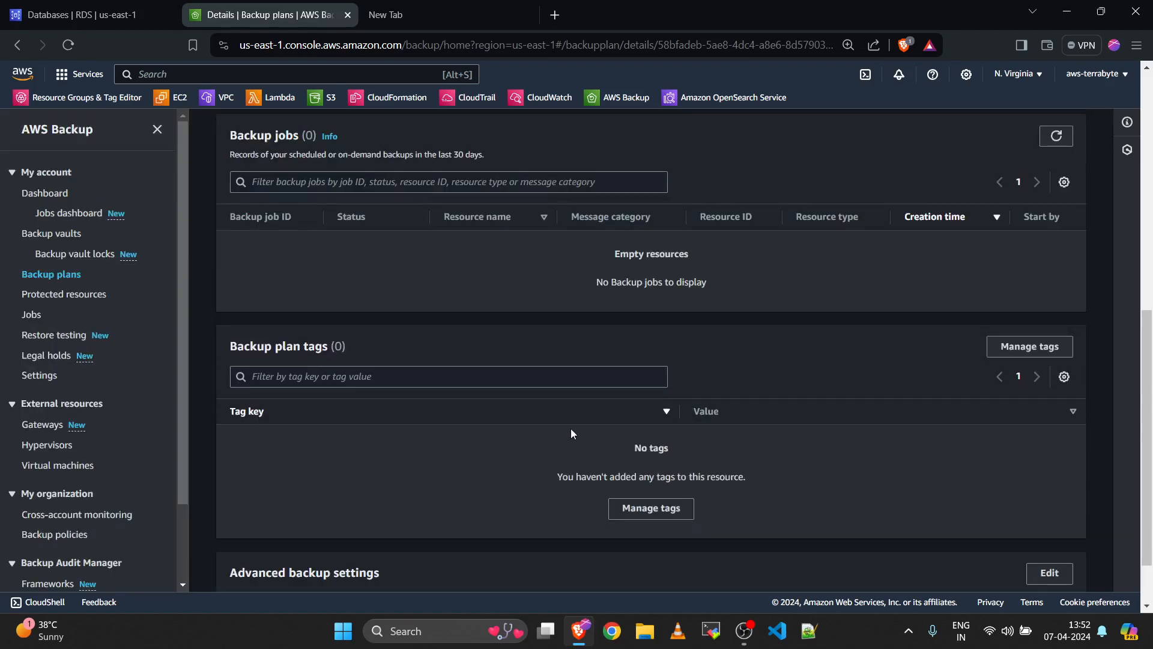
scroll(571, 432, up, 2)
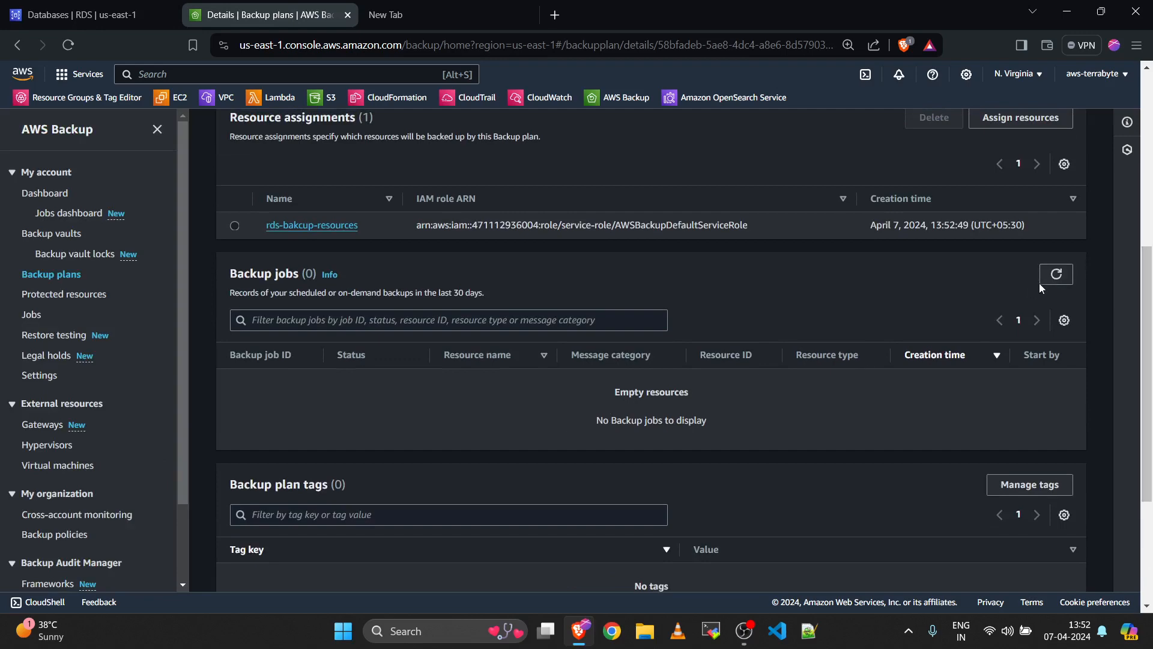
scroll(731, 253, up, 5)
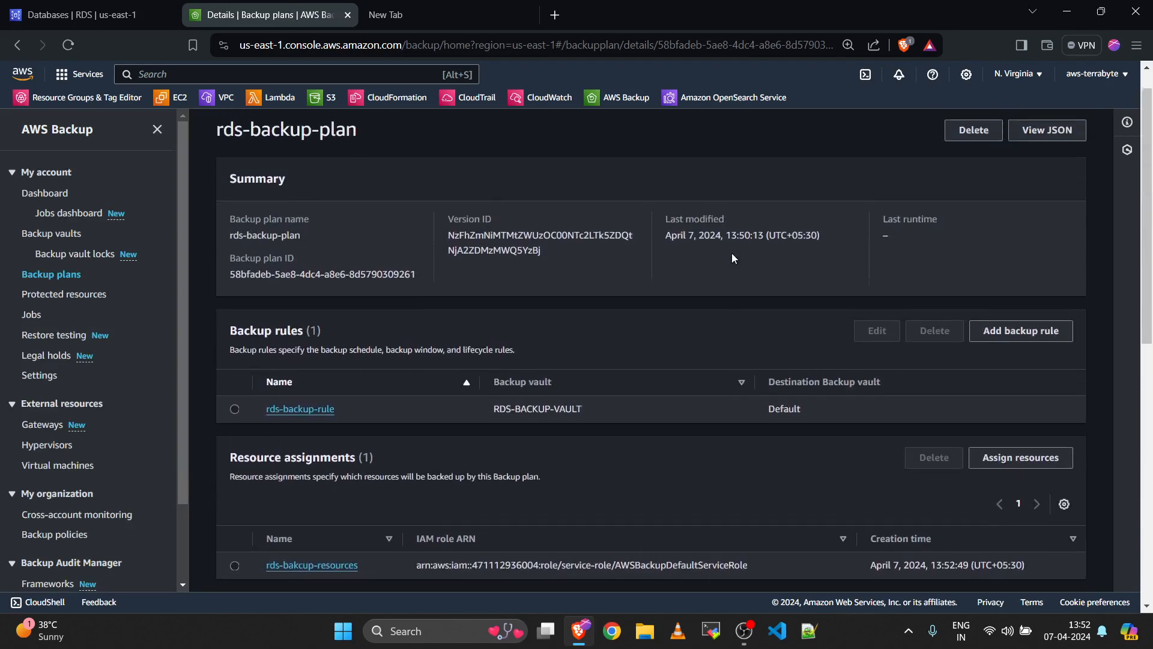
scroll(731, 258, up, 1)
click(311, 130)
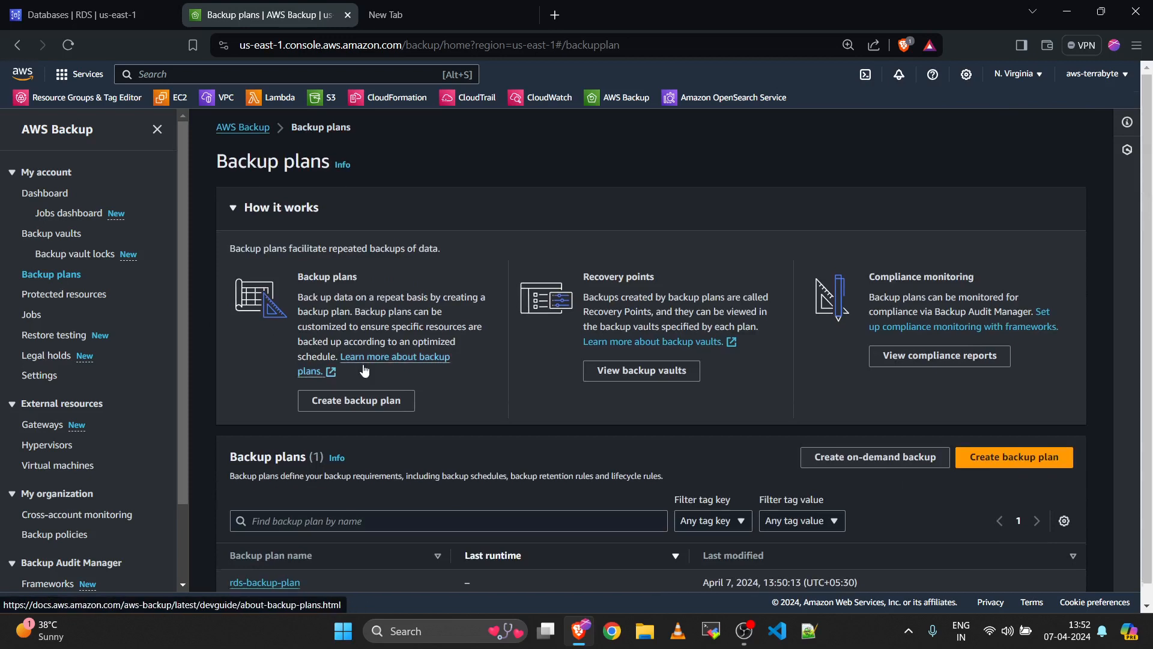
Step: Open the details of rds-backup-plan from the list of backup plans and look at its backup rules
scroll(300, 354, down, 1)
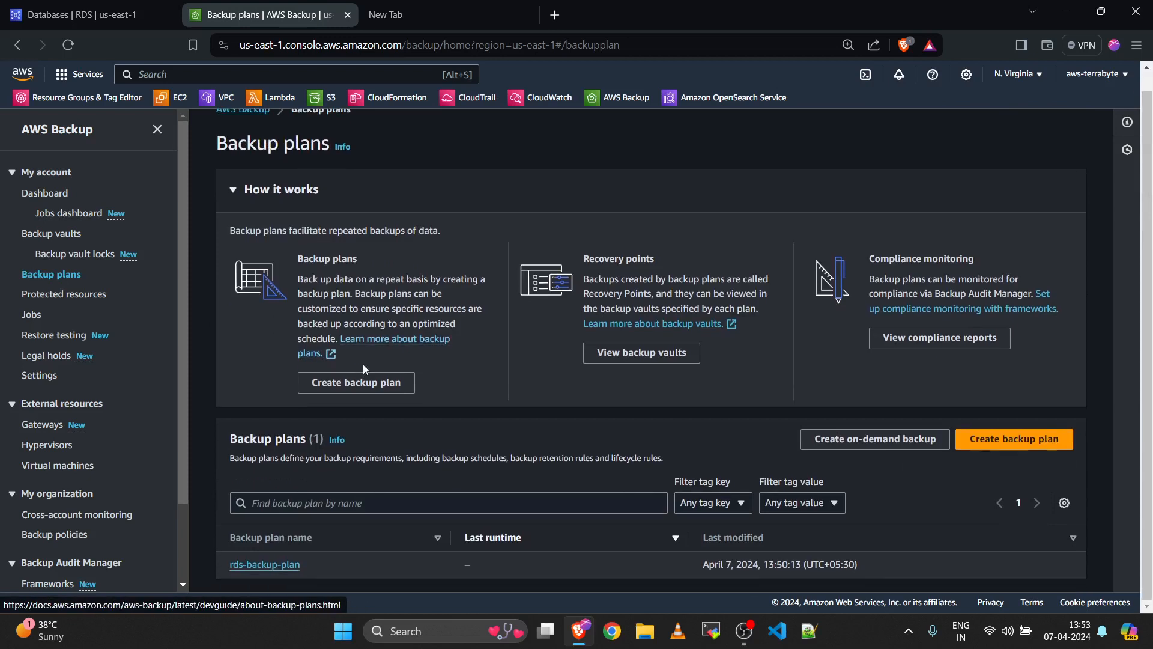
click(266, 568)
scroll(401, 380, down, 1)
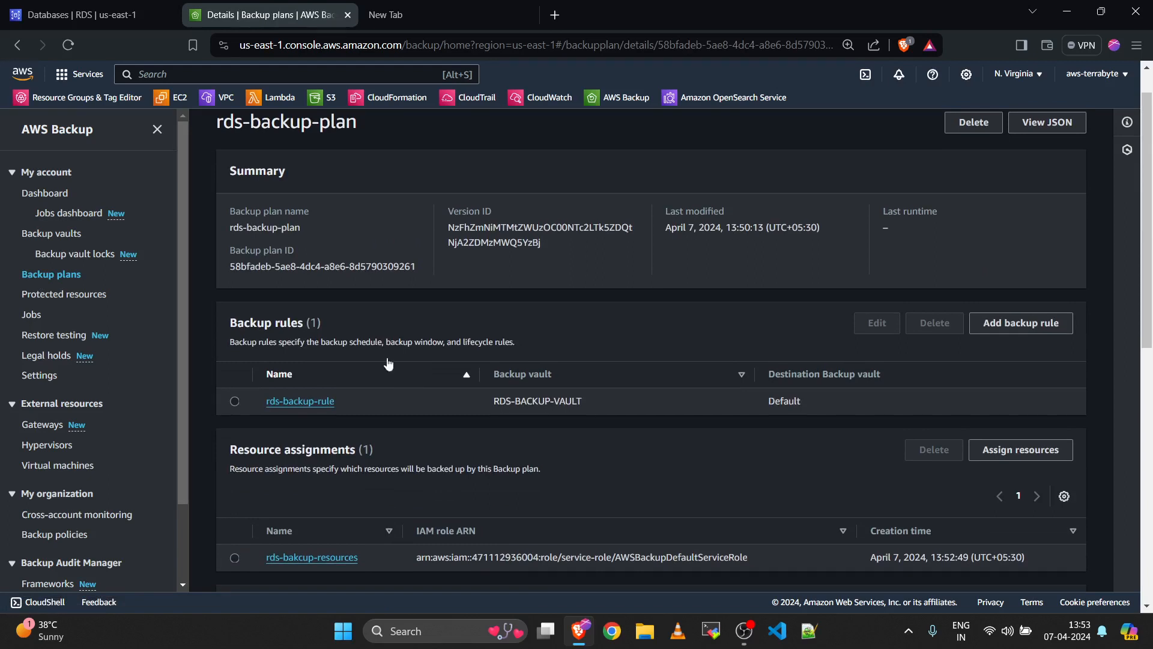
double_click(256, 322)
drag(256, 323, 289, 321)
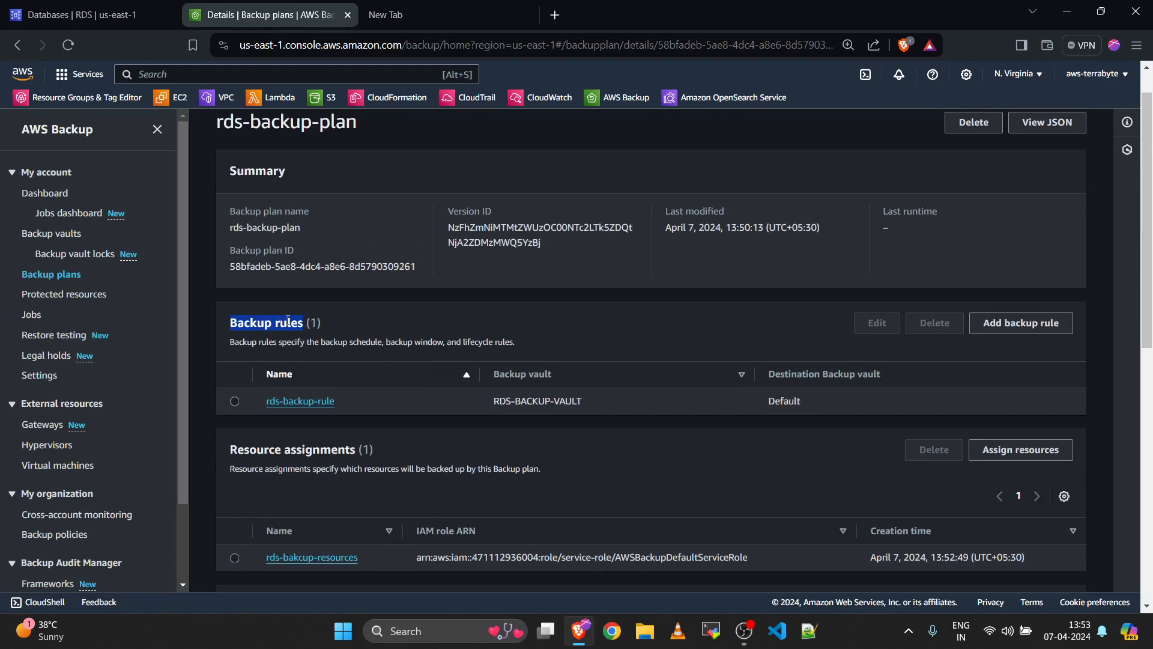
Step: Open rds-backup-rule and examine its backup frequency and scheduled time
click(294, 401)
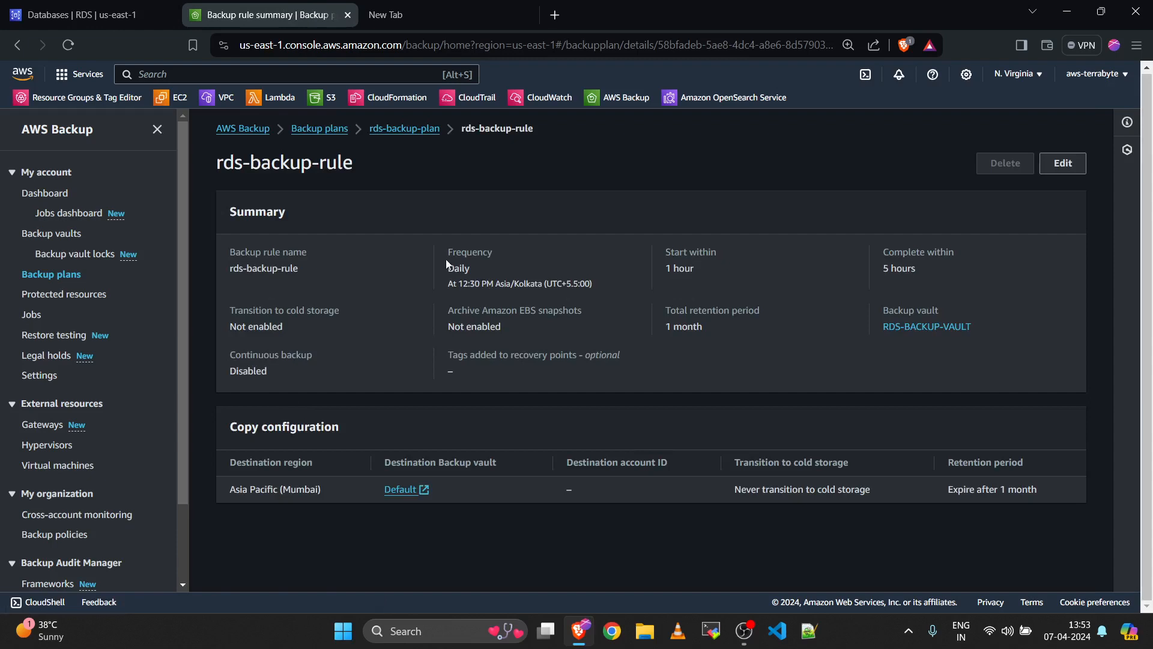
drag(446, 266, 458, 287)
double_click(490, 285)
click(636, 298)
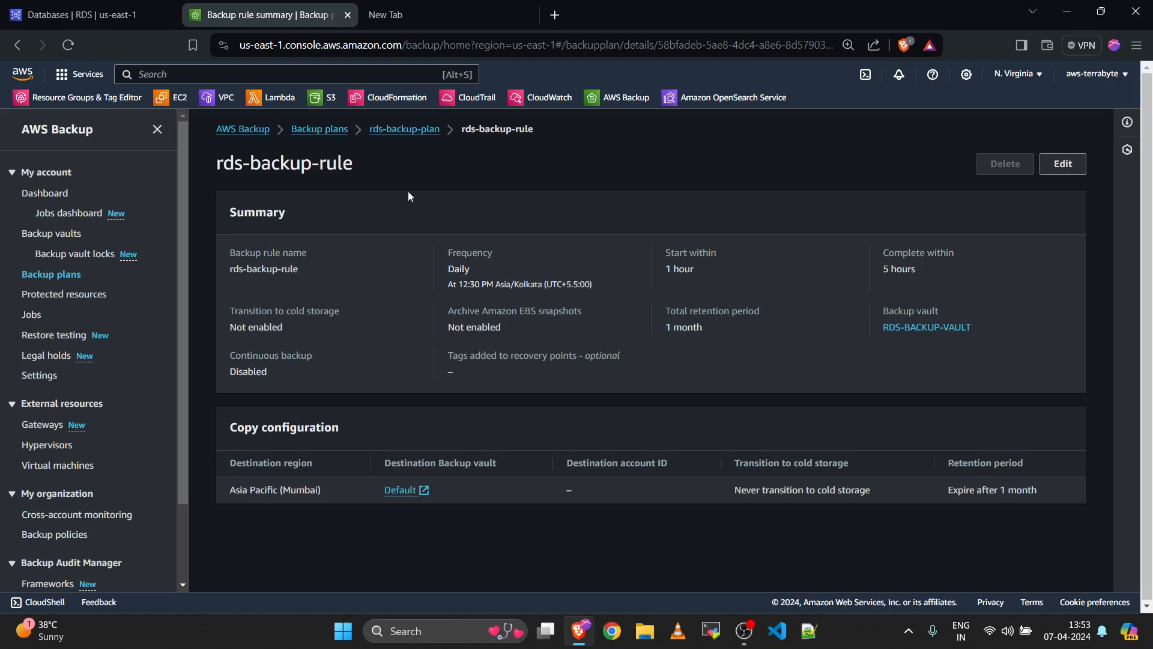
Step: Return to rds-backup-plan and open the rds-bakcup-resources assignment to check its resource ID
click(384, 132)
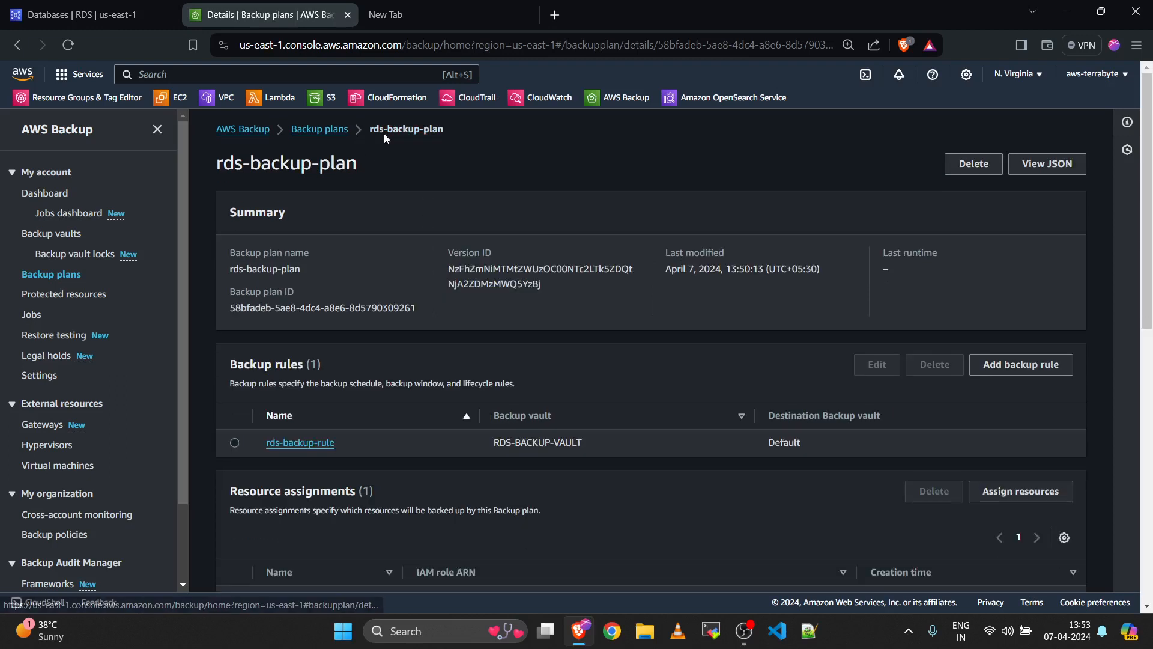
scroll(427, 380, down, 3)
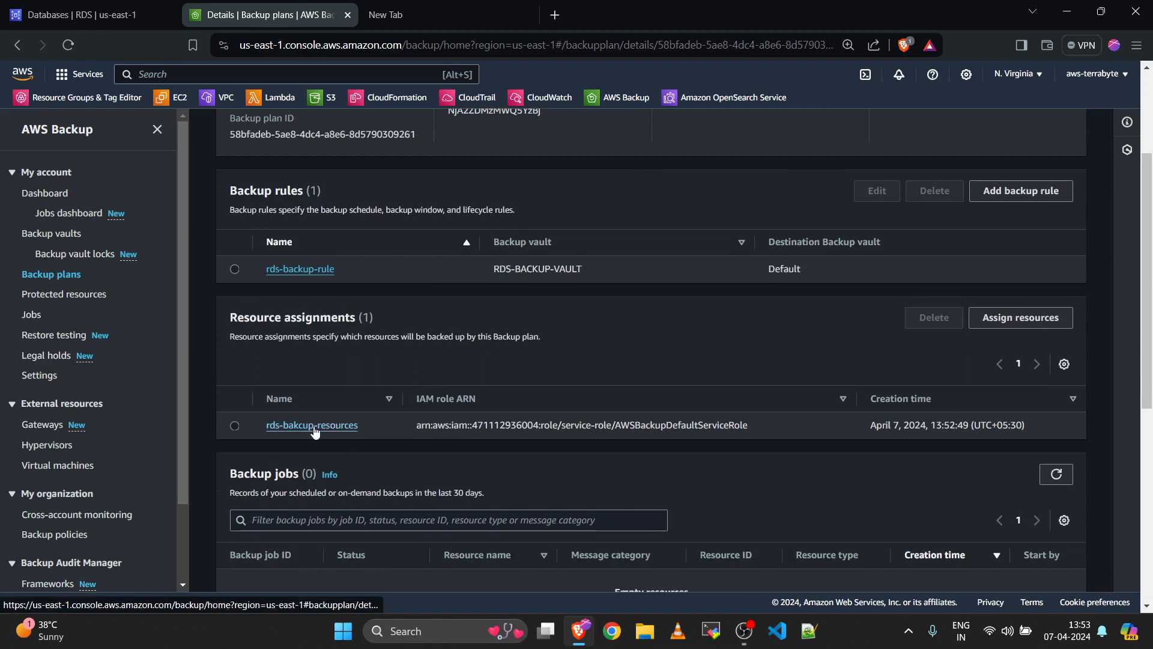
click(313, 426)
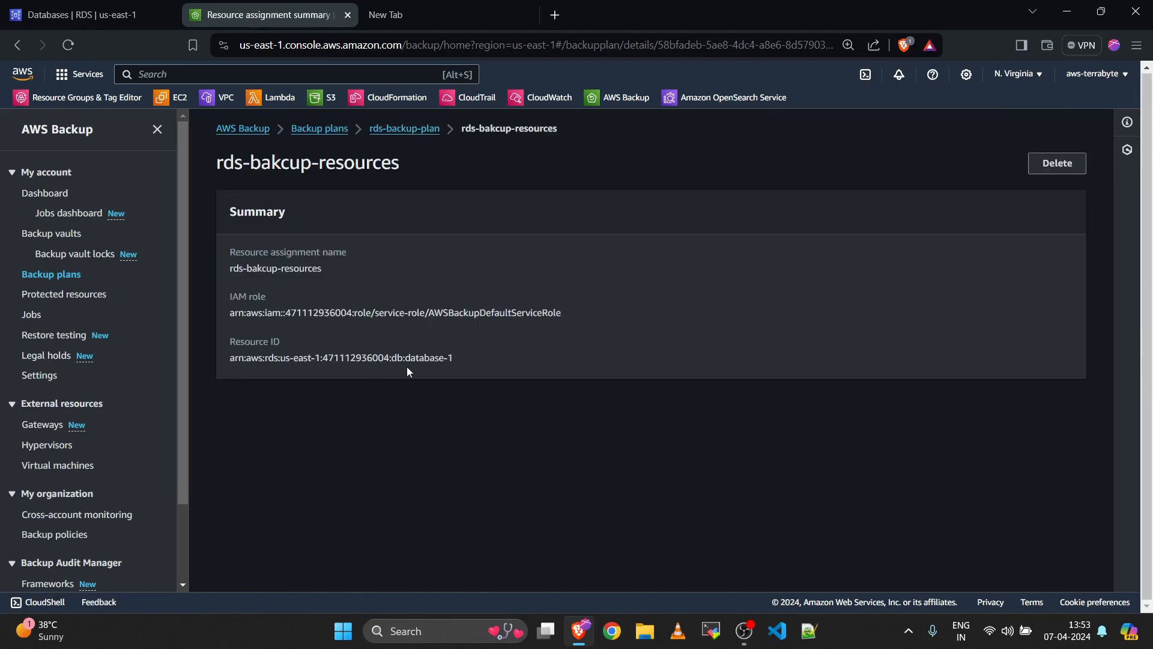
mouse_move(443, 359)
mouse_down()
mouse_move(232, 359)
mouse_move(448, 371)
mouse_up()
click(460, 371)
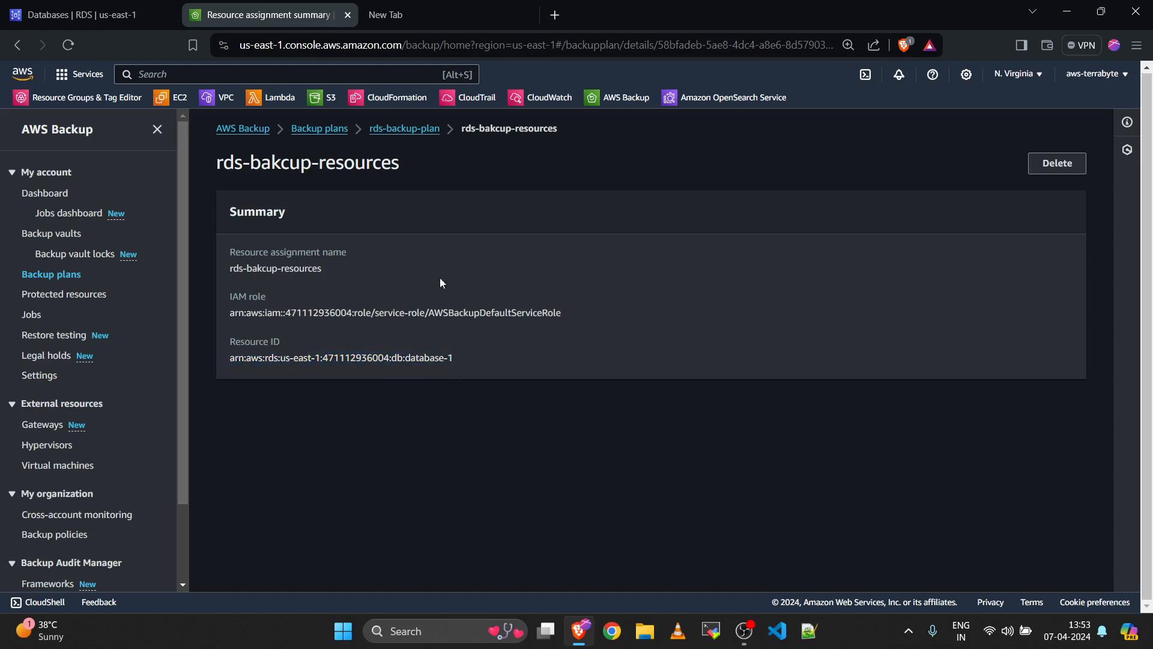
Step: Go back to rds-backup-plan and review its backup rules, resource assignments and backup jobs
click(405, 131)
scroll(499, 442, down, 2)
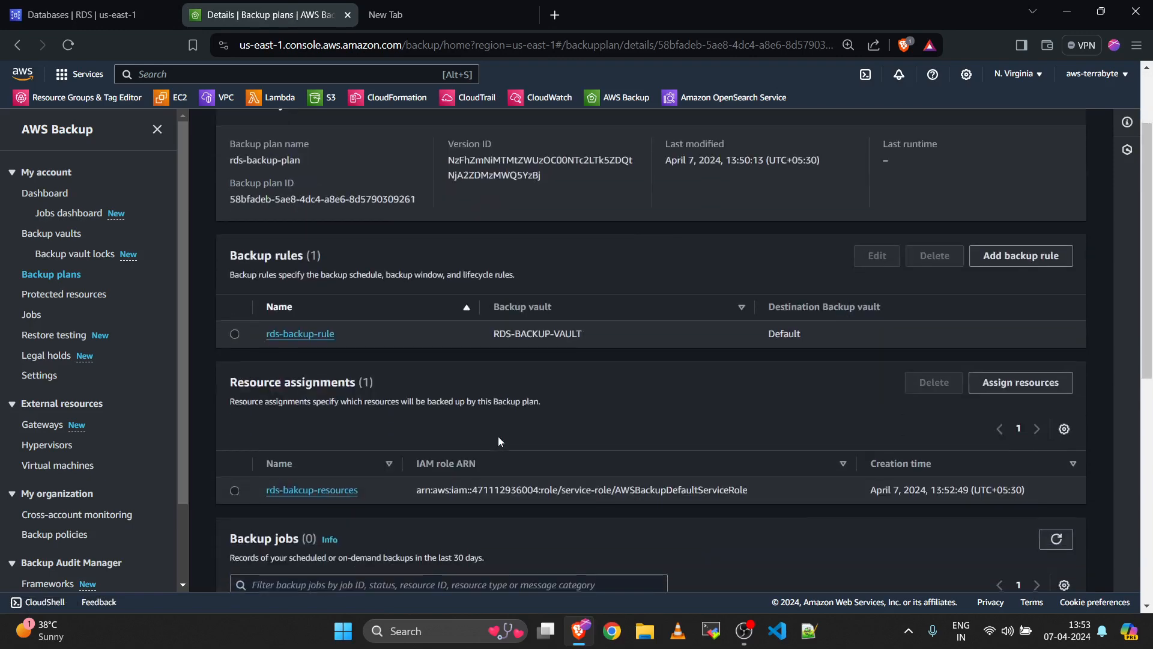
scroll(499, 441, down, 2)
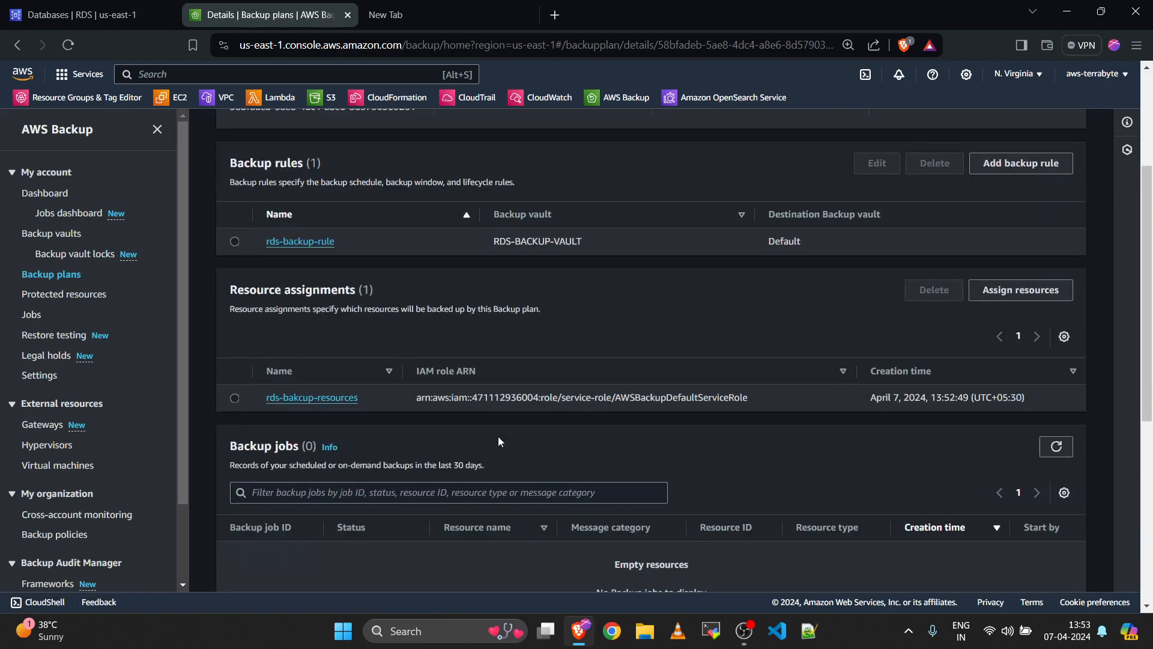
scroll(556, 391, up, 2)
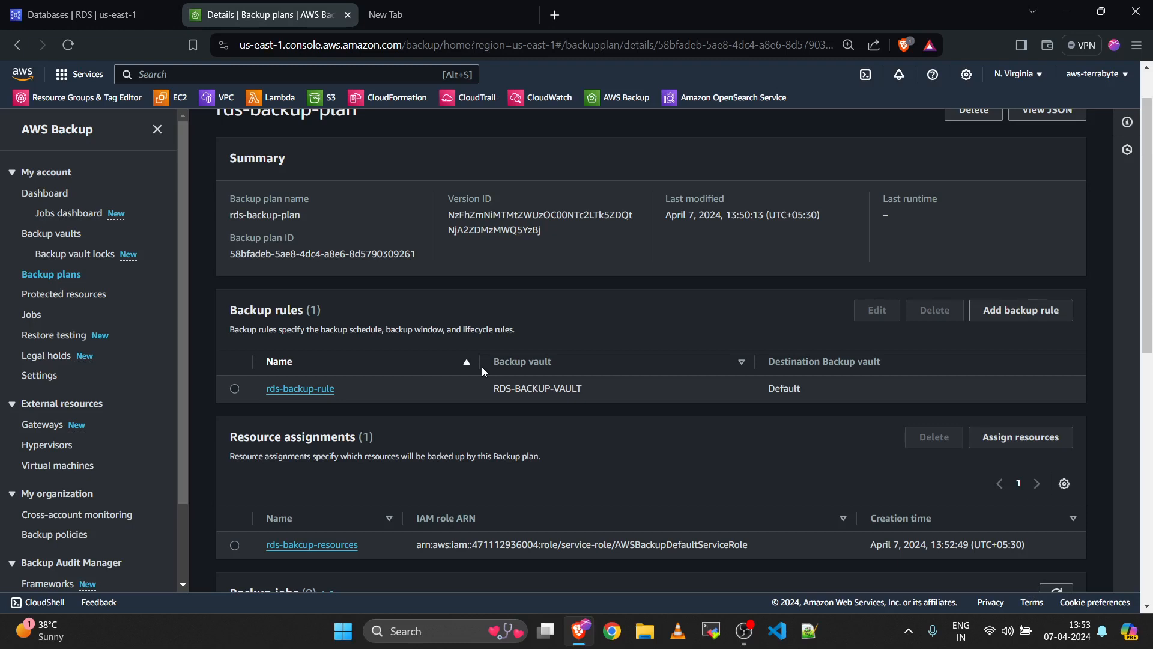
scroll(499, 351, up, 1)
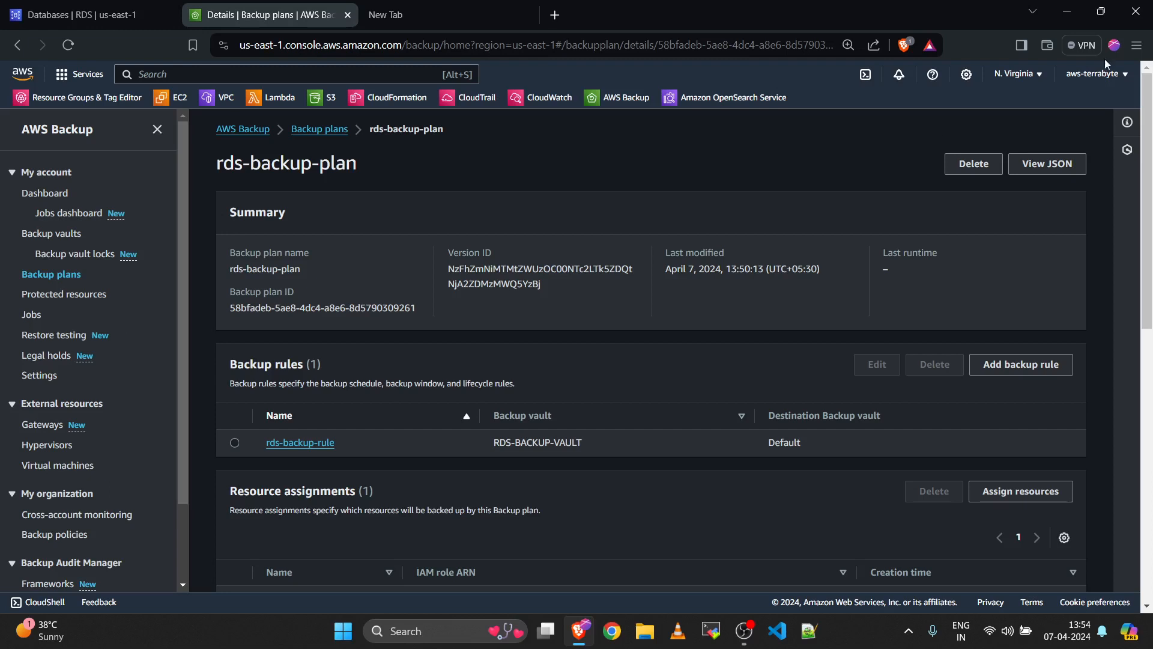
Step: Check the list of AWS regions, close it, and look through the rds-backup-plan details down to the backup jobs and tags
click(989, 66)
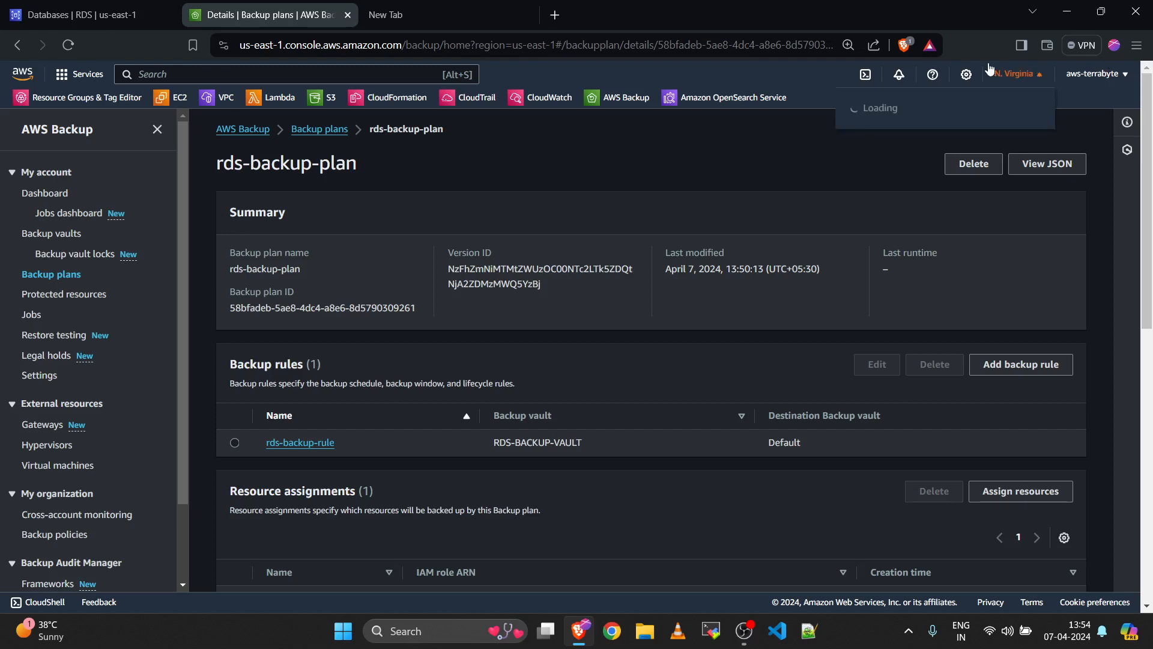
click(765, 157)
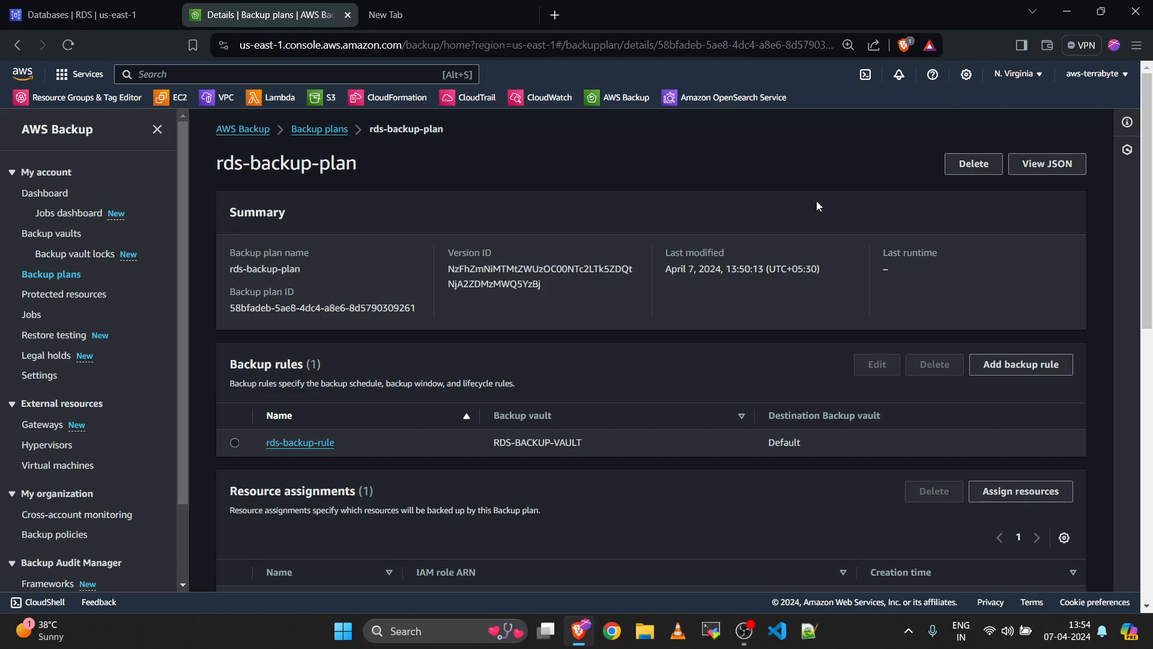
scroll(726, 332, down, 6)
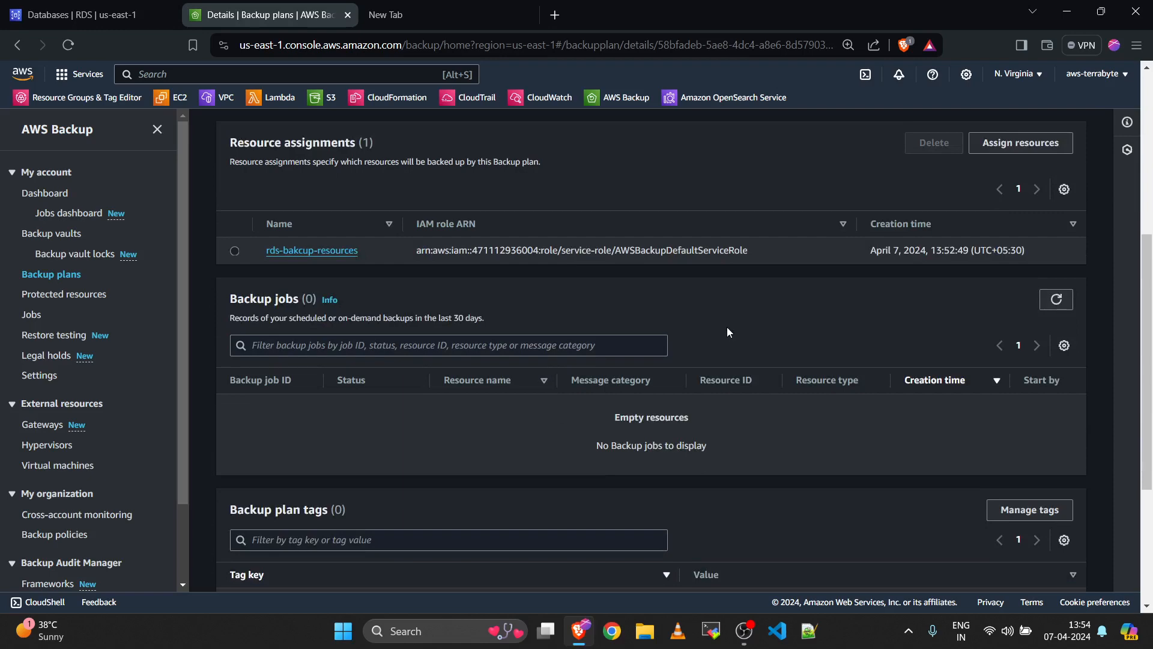
scroll(726, 332, up, 6)
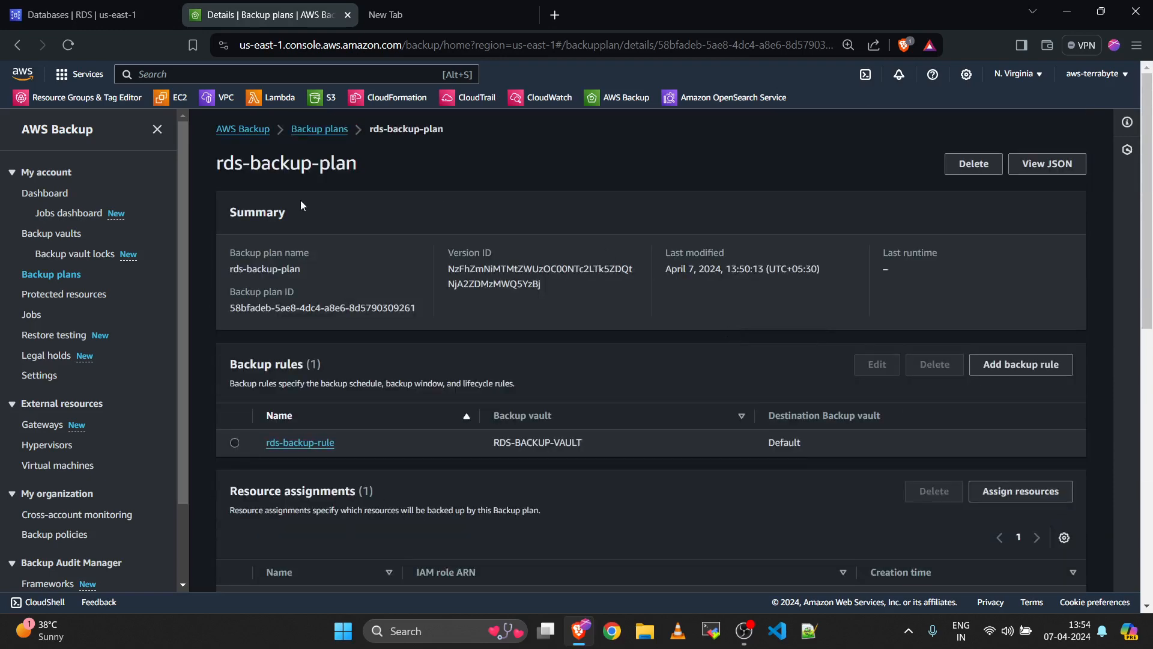
scroll(557, 474, down, 1)
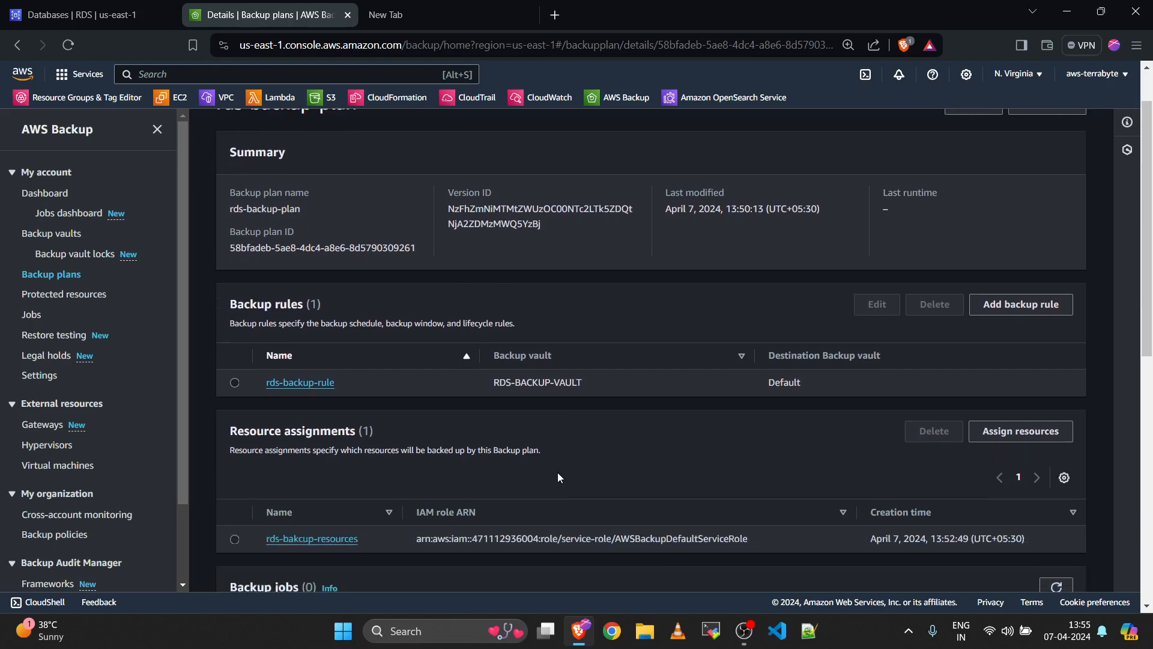
scroll(558, 478, up, 1)
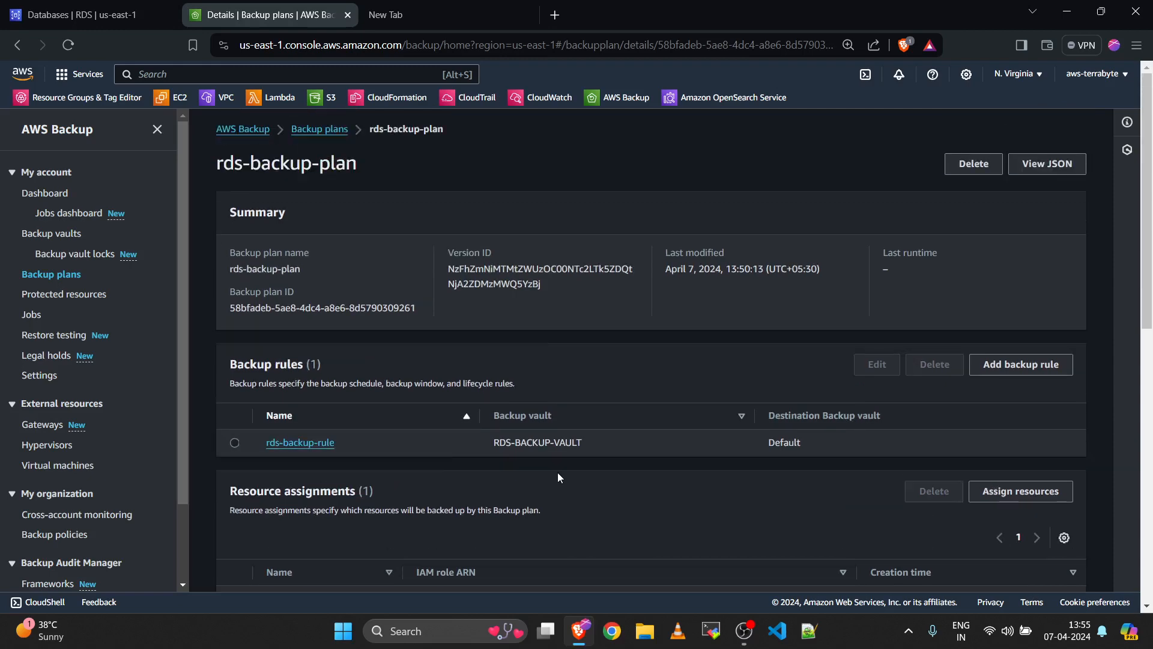
Step: Leave the plan details, visit the AWS Backup dashboard and return to the list of backup plans
click(50, 275)
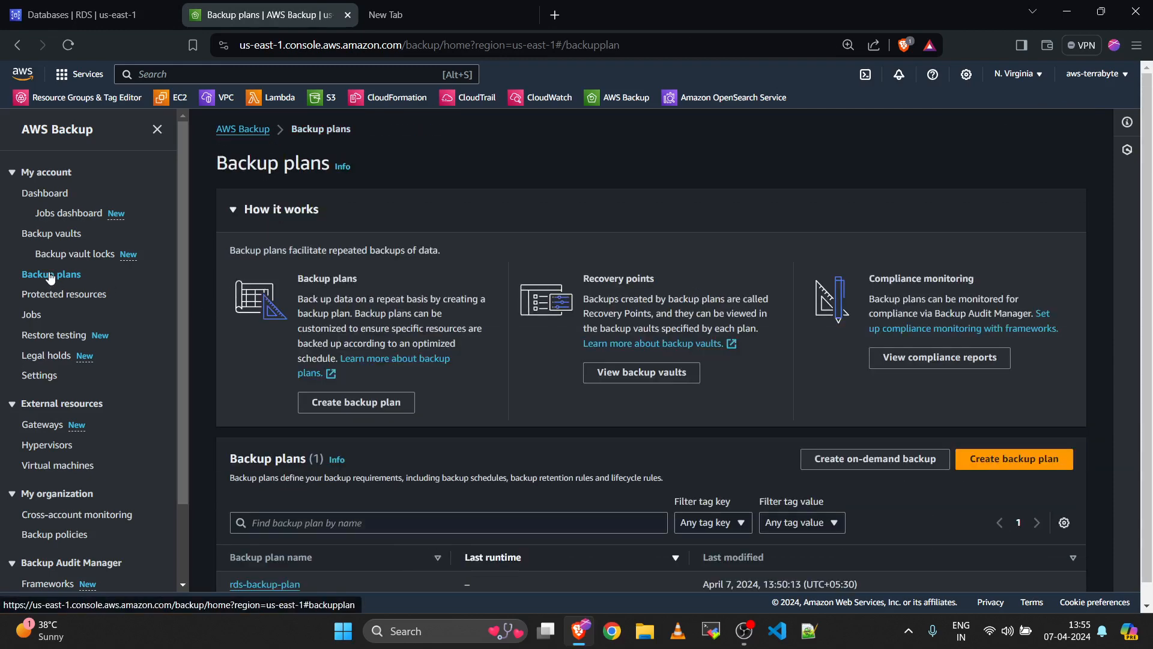
click(56, 192)
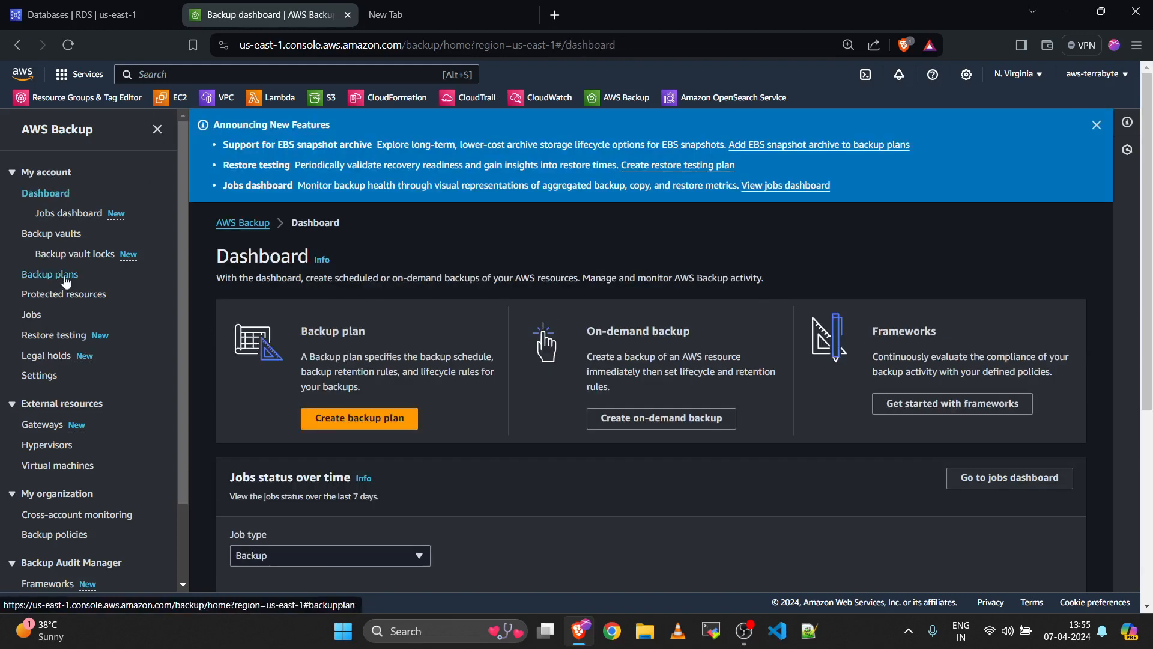
click(51, 274)
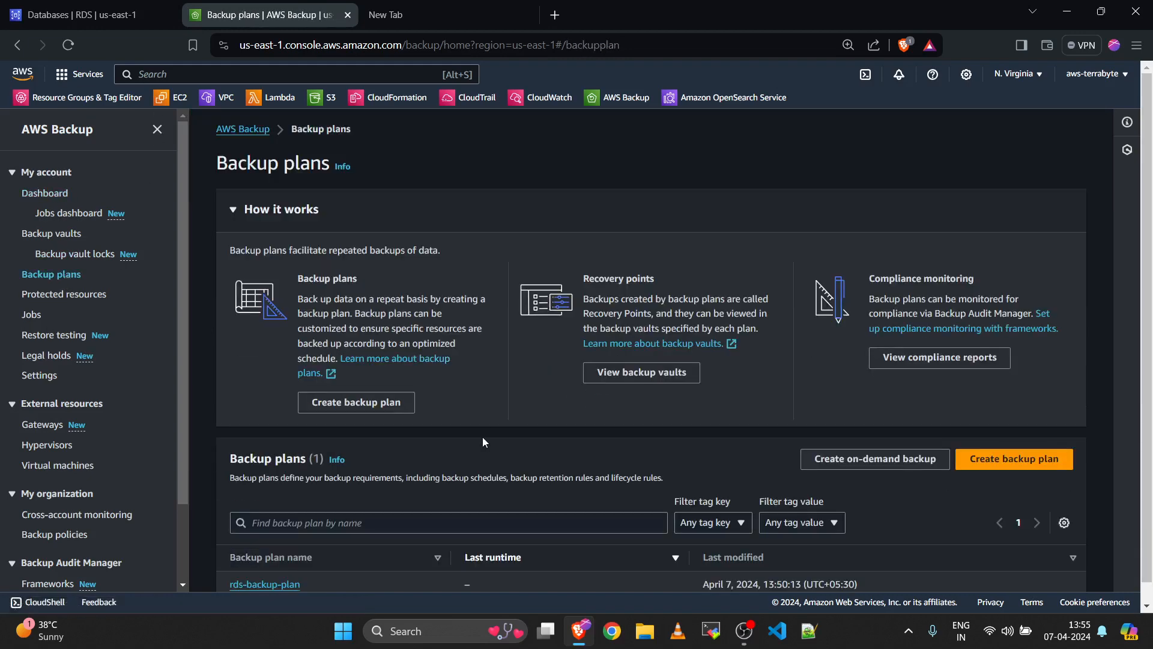
scroll(485, 442, down, 1)
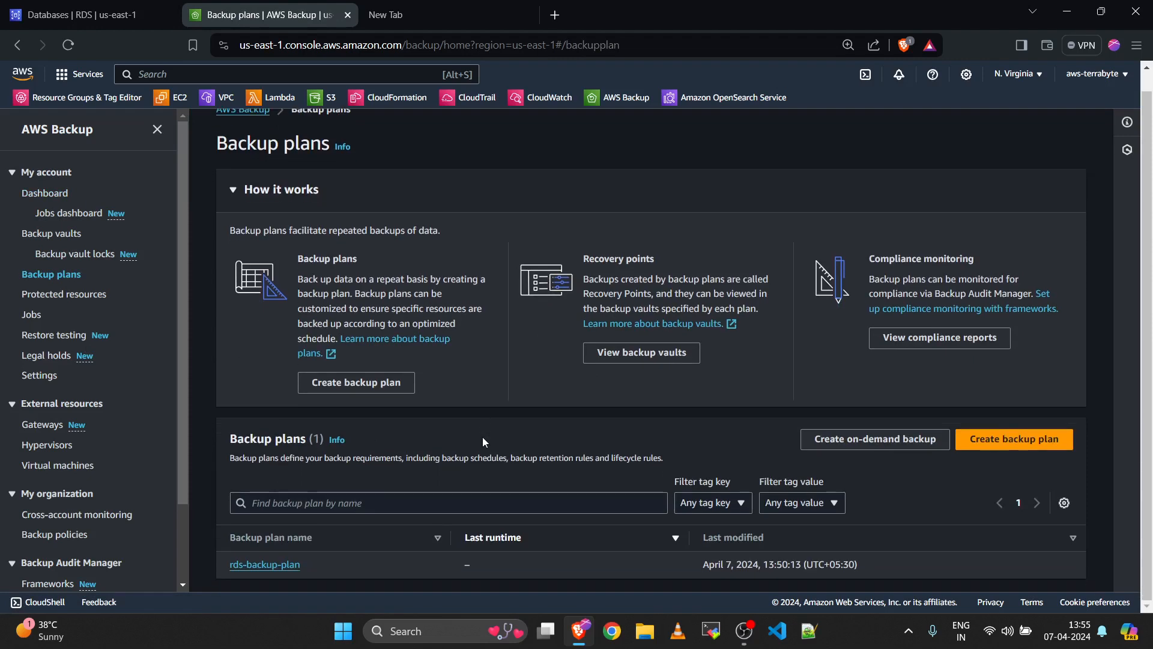